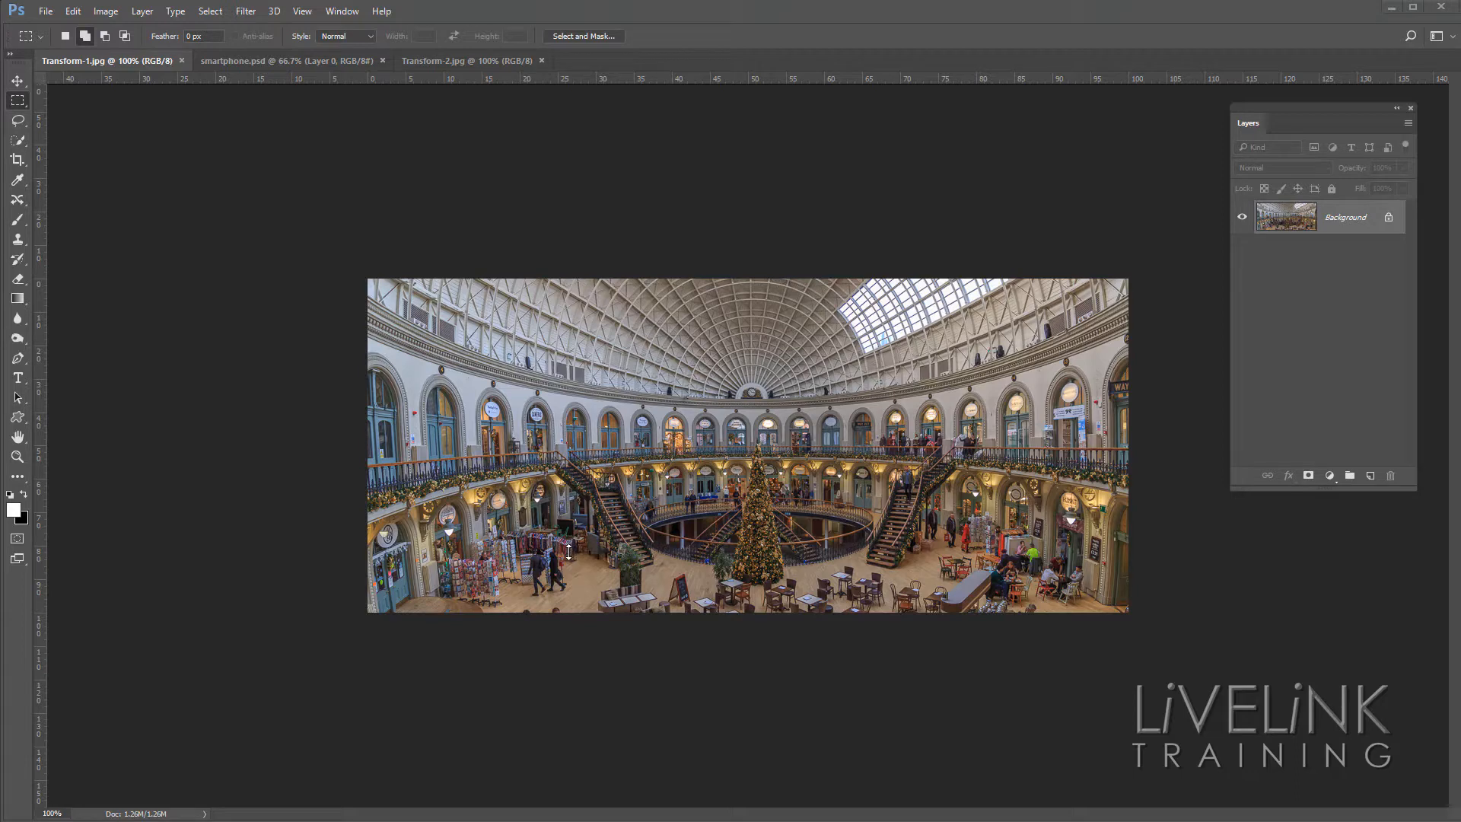
# Unlock the Background layer of Transform-1.jpg to turn it into an editable layer
pyautogui.click(73, 12)
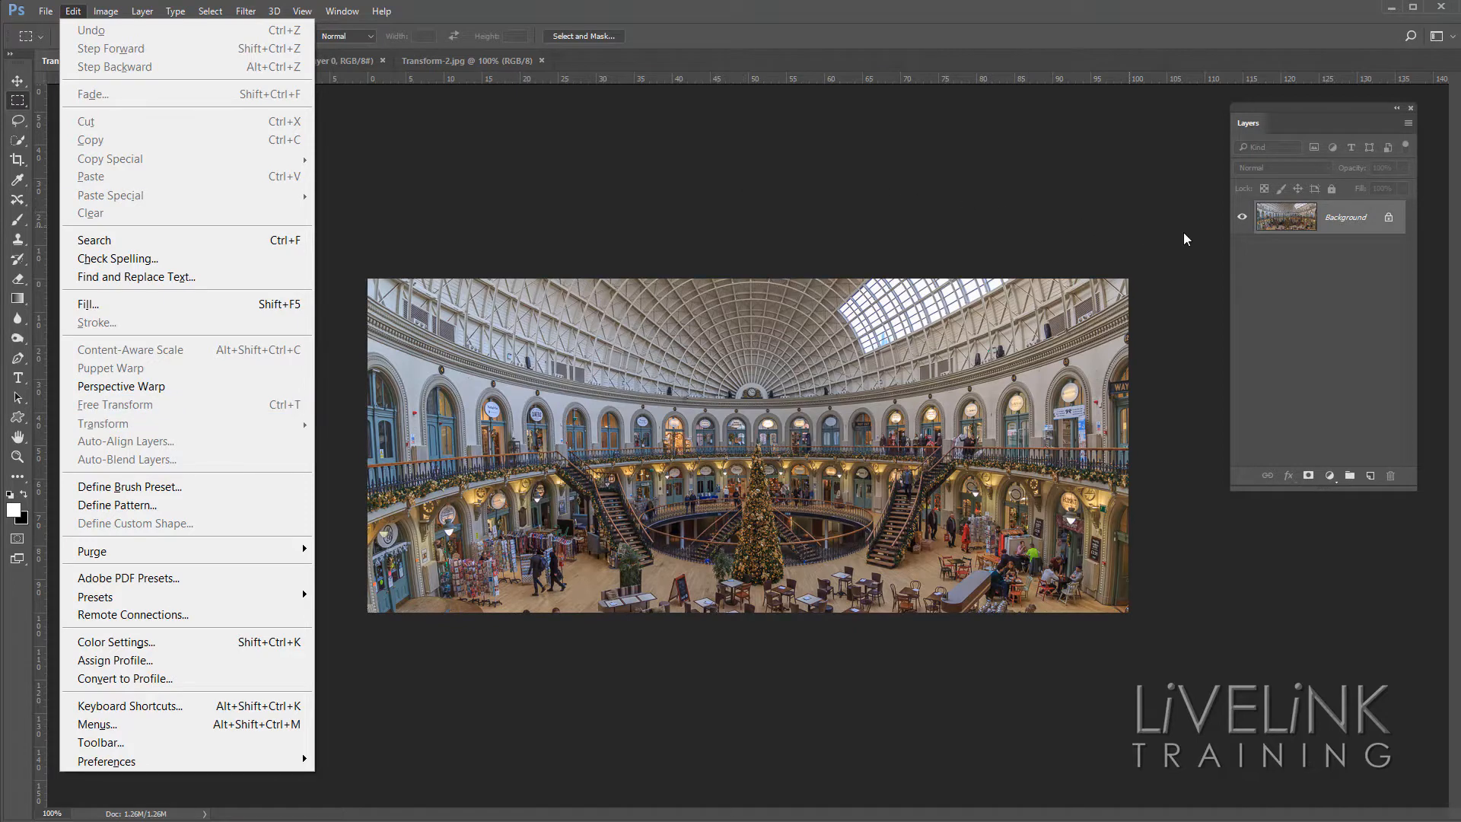
pyautogui.click(1131, 175)
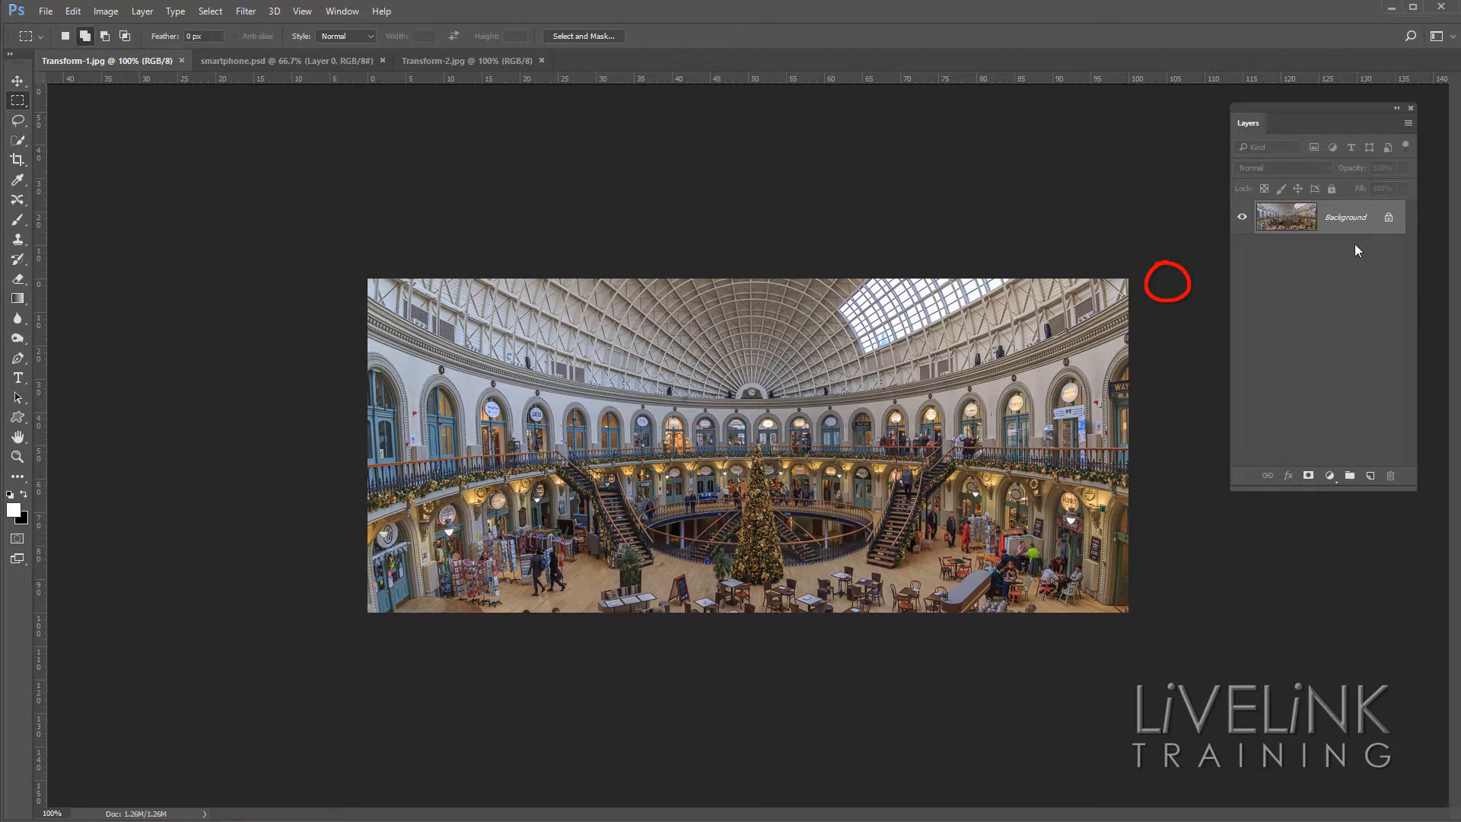
pyautogui.click(1386, 220)
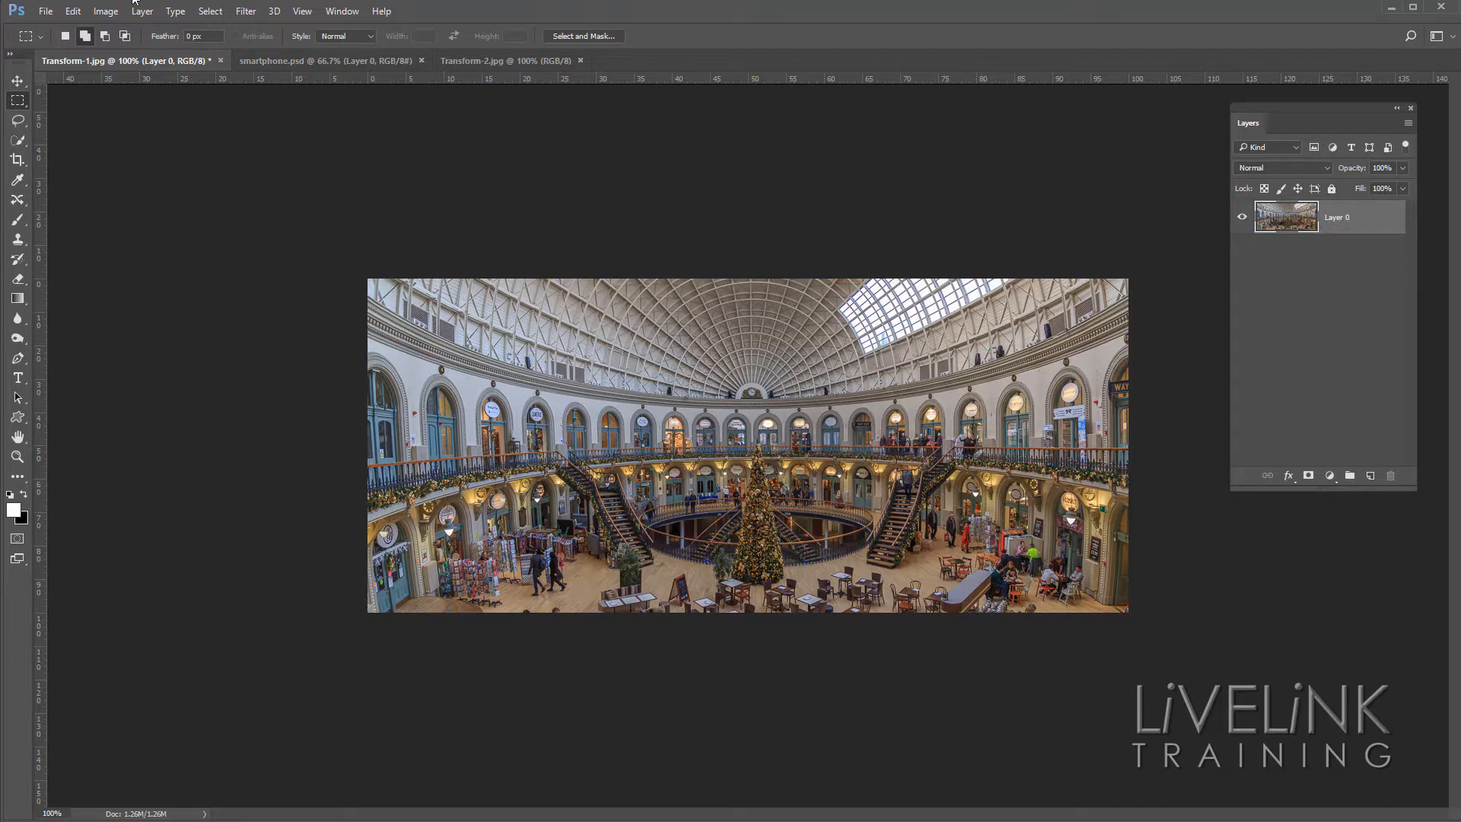
pyautogui.click(72, 10)
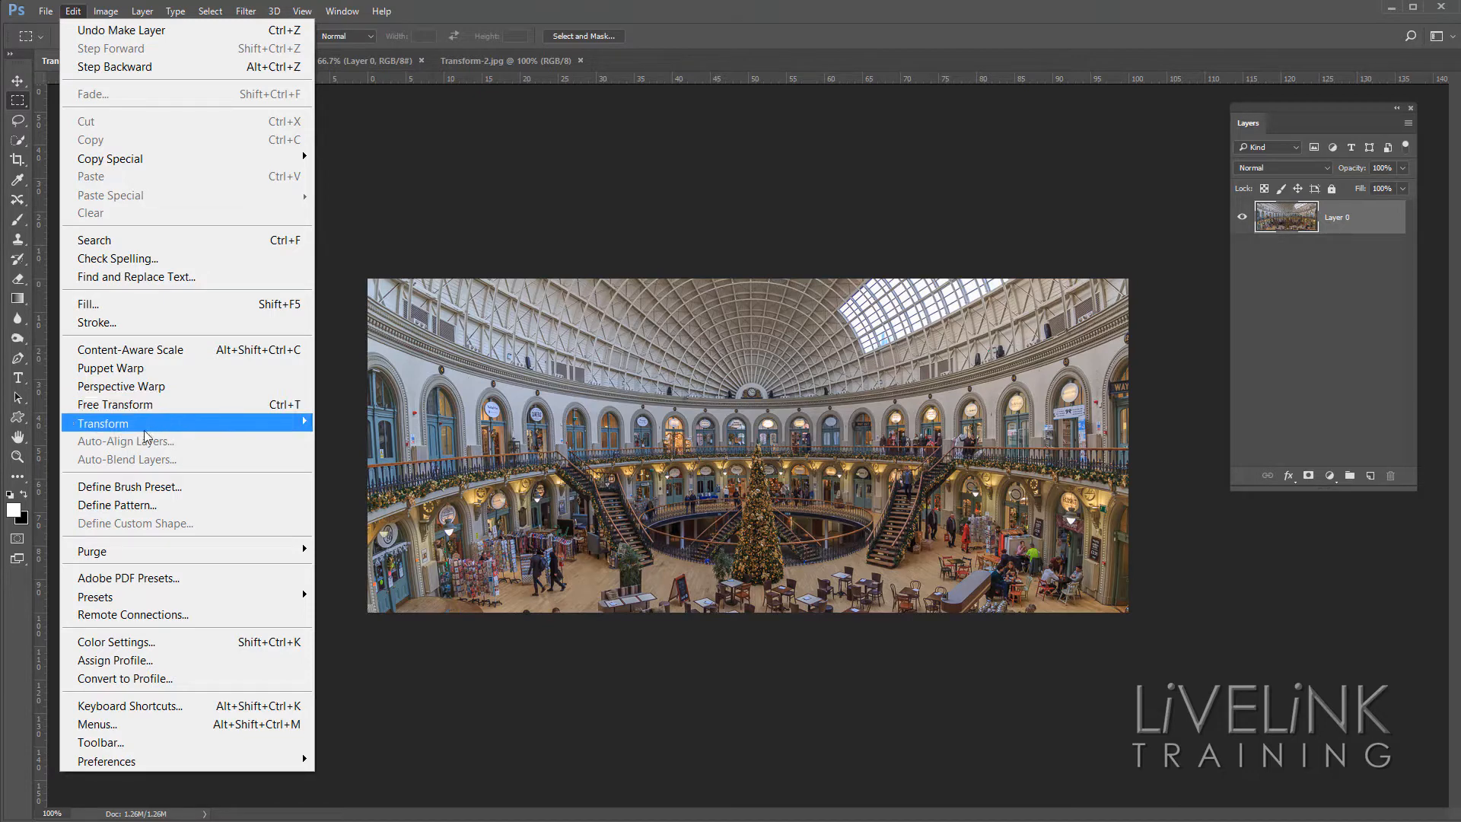
pyautogui.moveTo(151, 432)
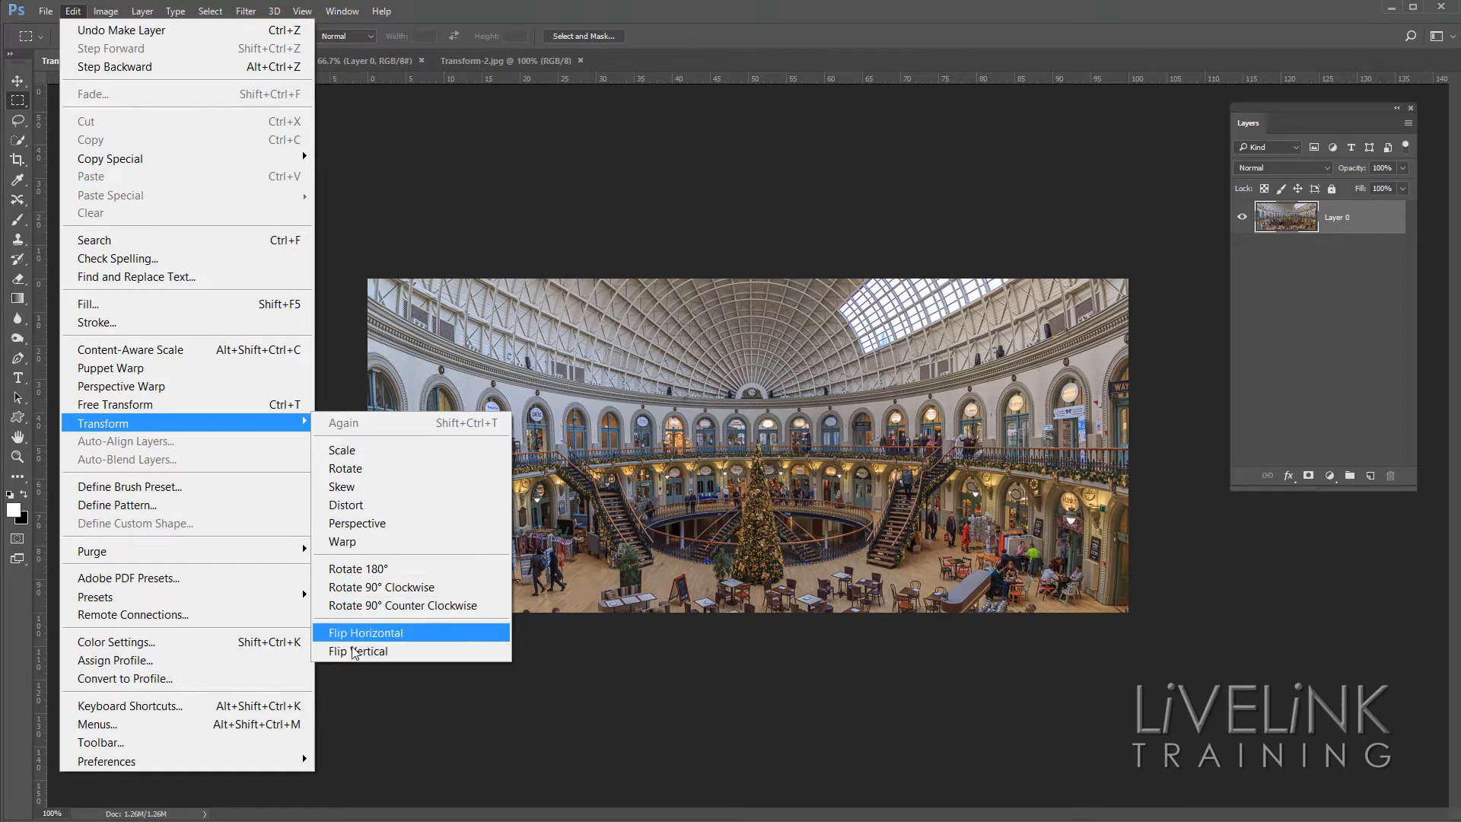
pyautogui.click(246, 410)
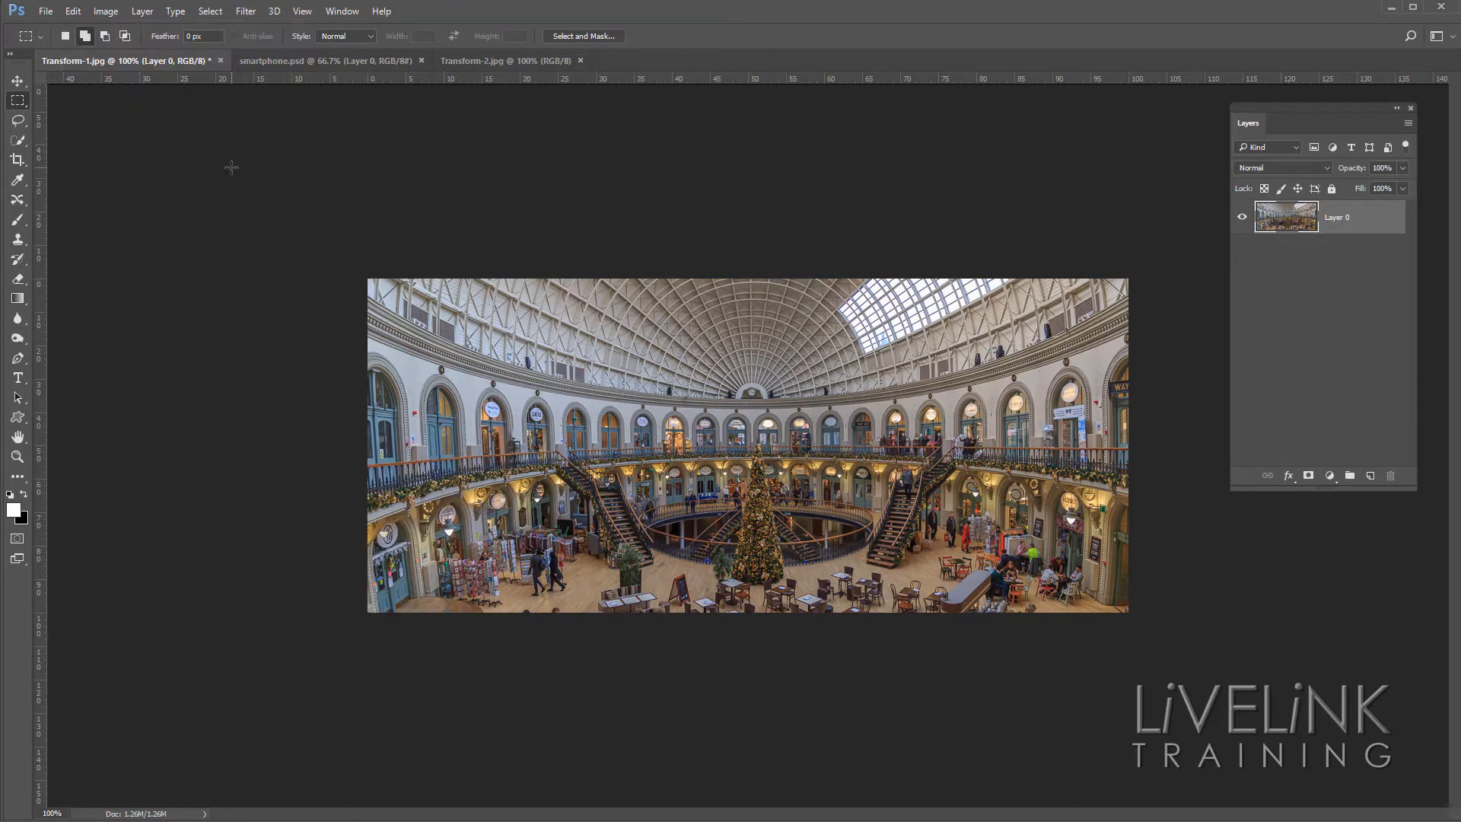
# Try scaling Layer 0 from its upper-left corner to about 84% of its width and height, and discard the transform
pyautogui.click(74, 11)
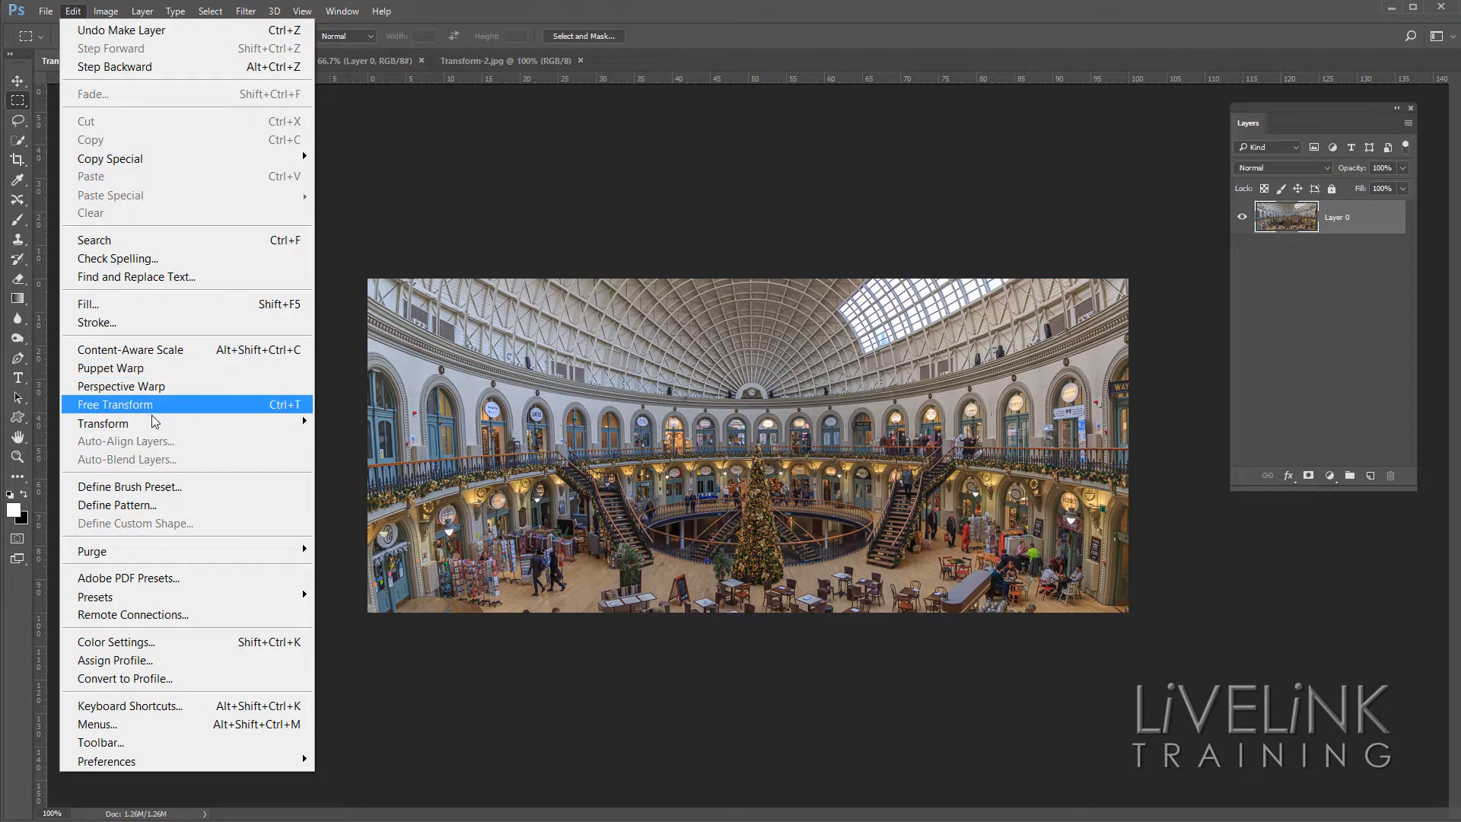
pyautogui.moveTo(295, 424)
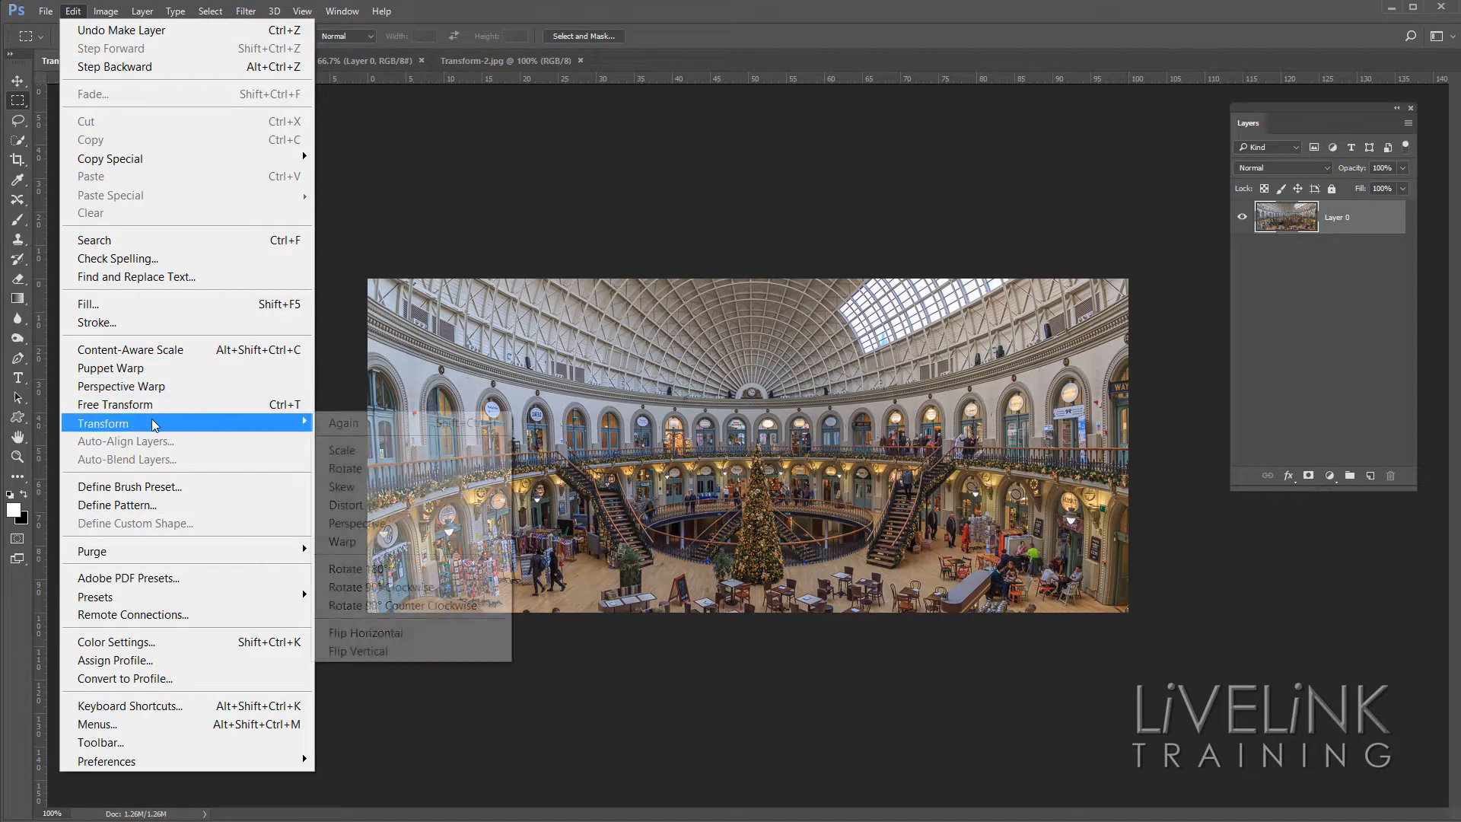
pyautogui.click(355, 454)
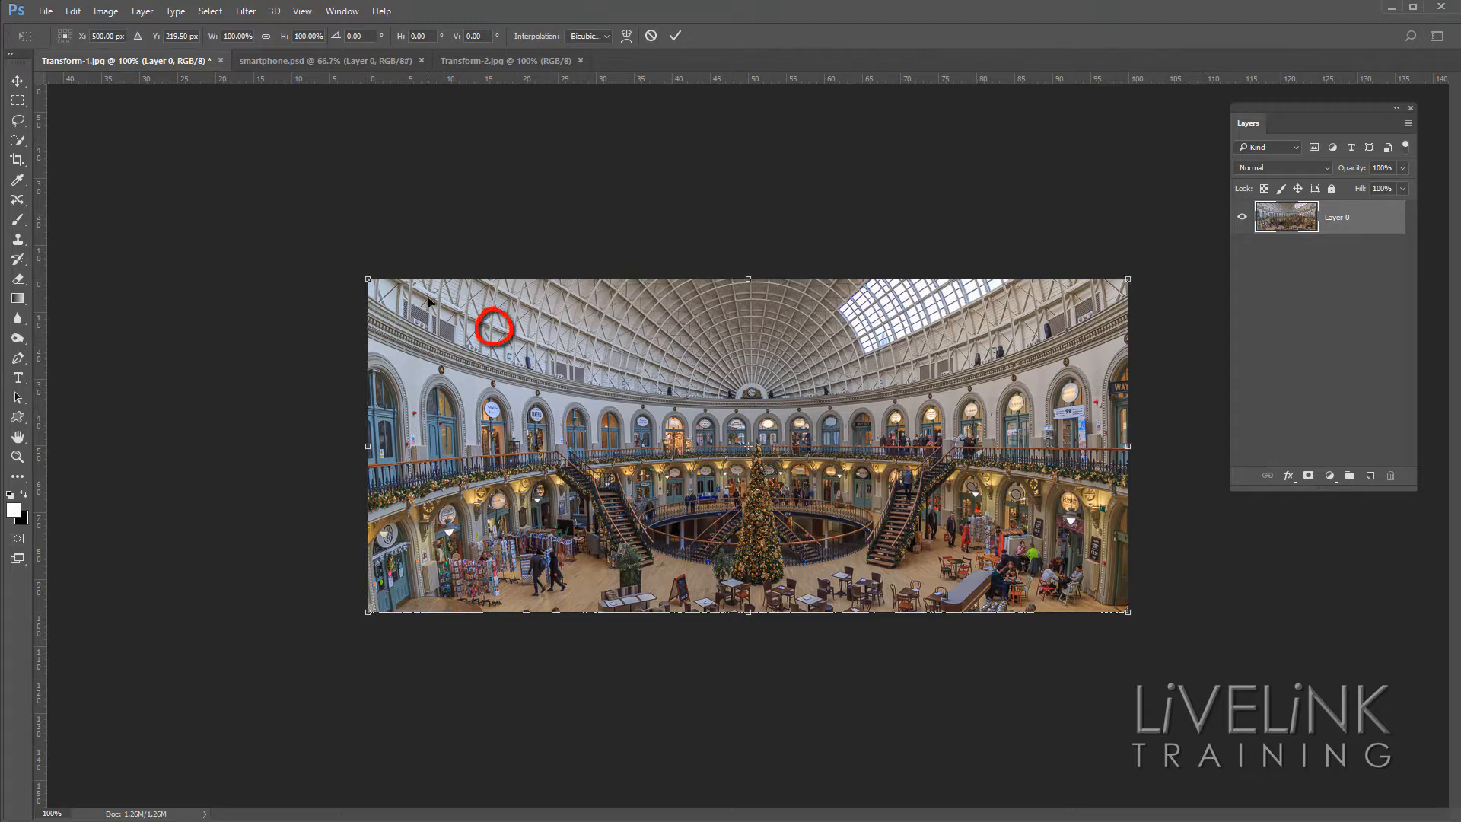
pyautogui.moveTo(365, 279); pyautogui.dragTo(462, 333)
pyautogui.press('shift')
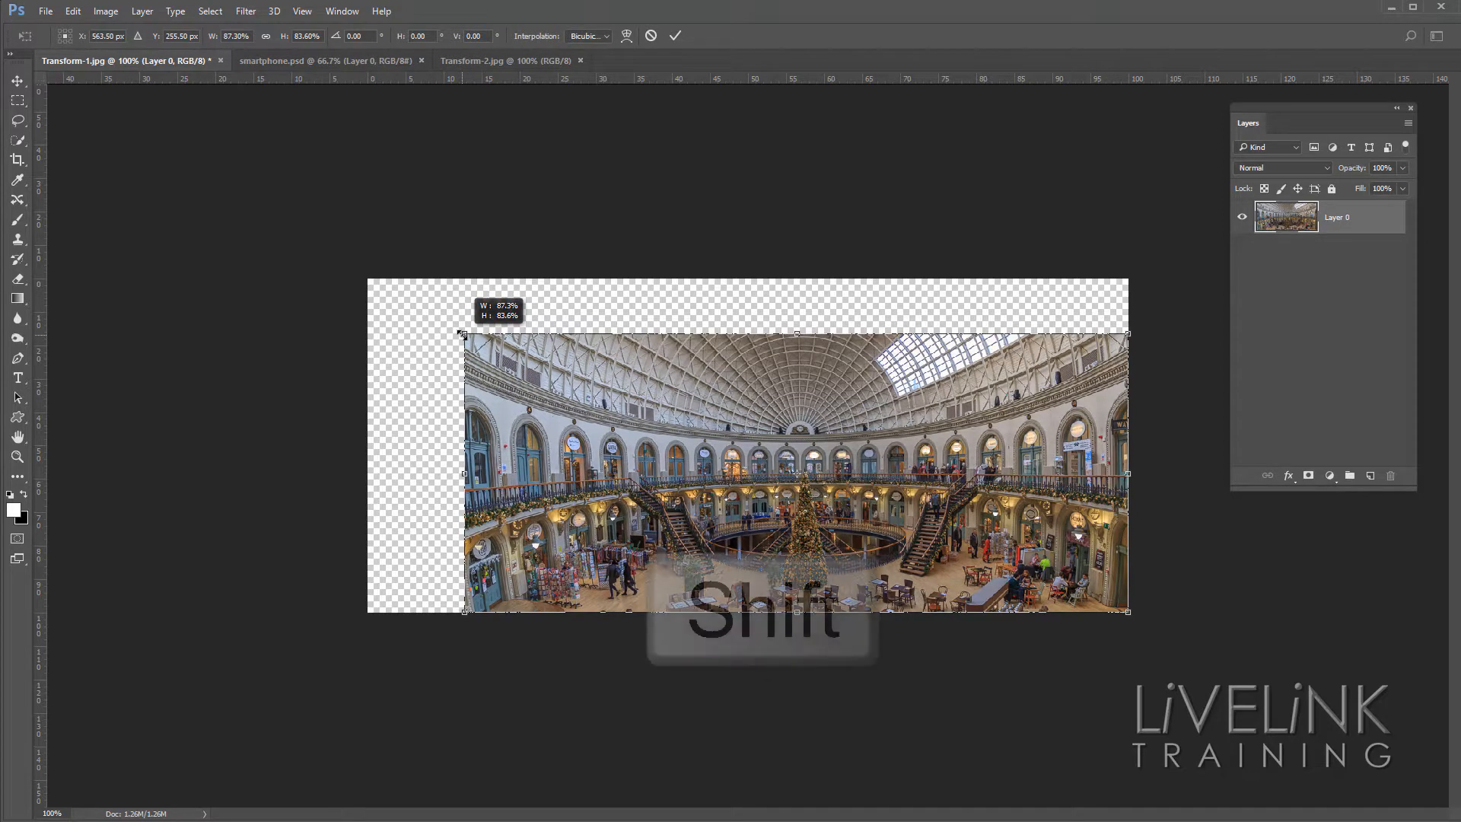
pyautogui.moveTo(460, 332); pyautogui.dragTo(473, 380)
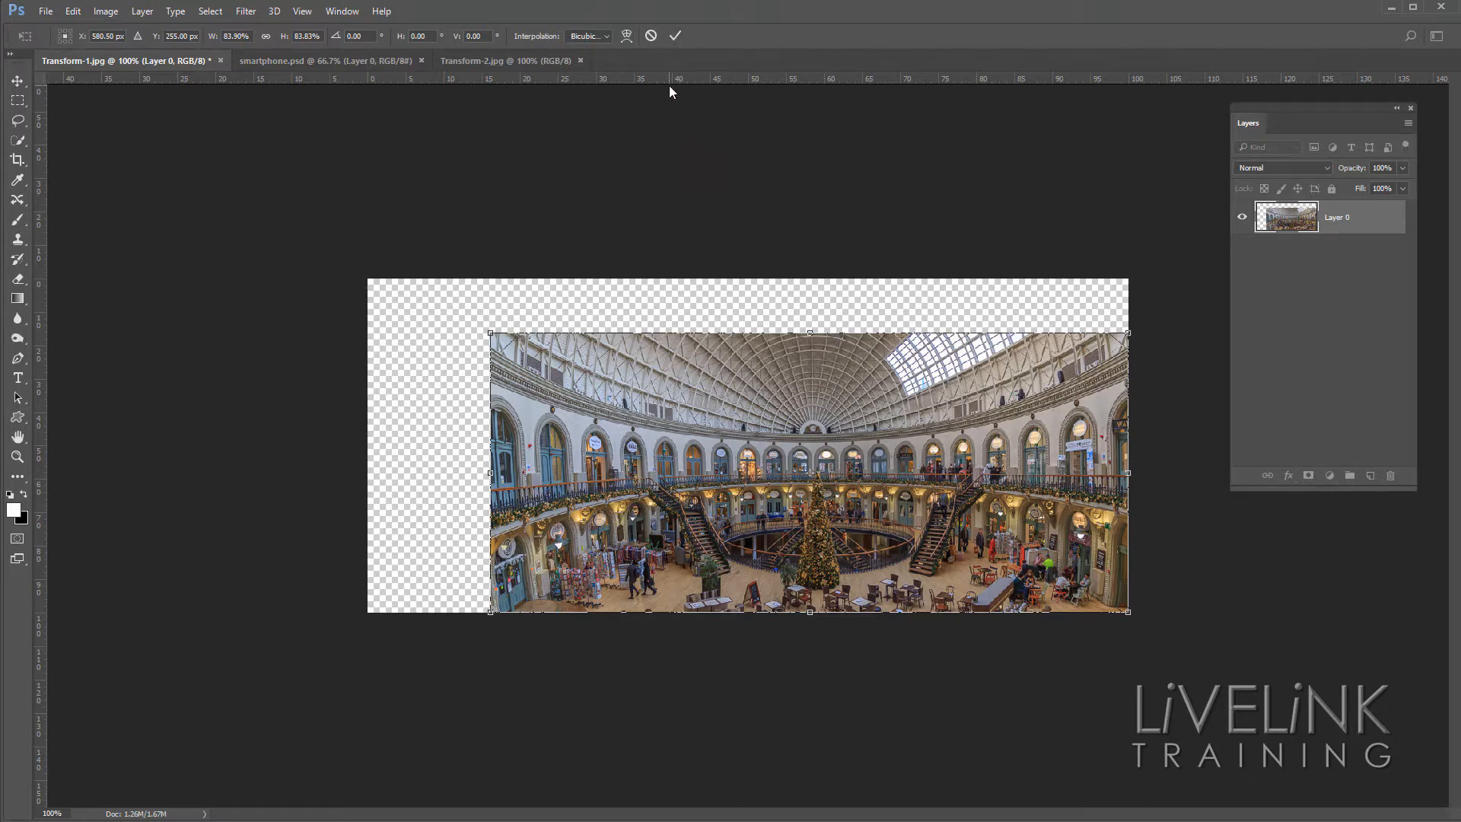
pyautogui.click(651, 36)
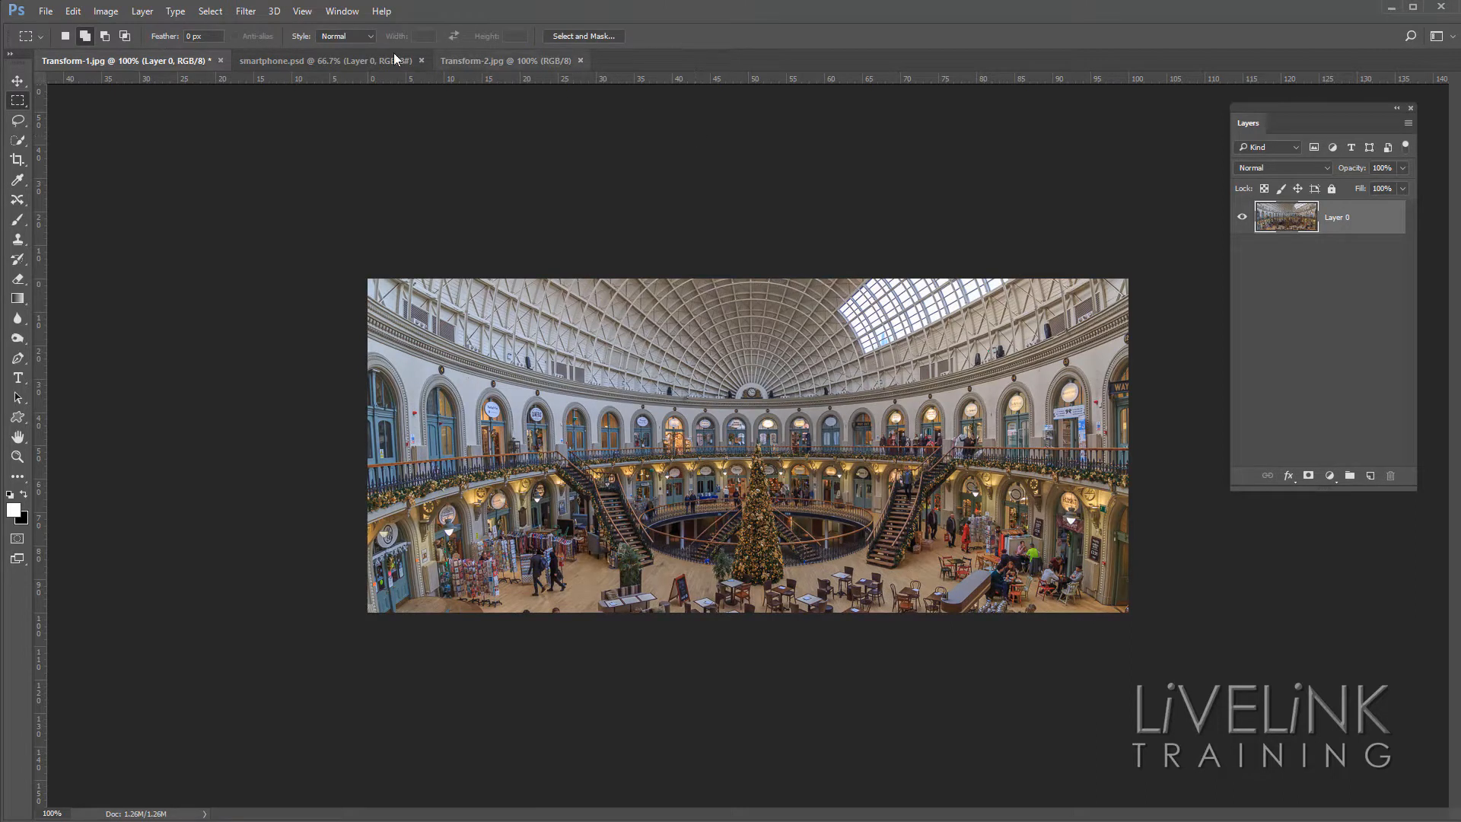
# Try rotating Layer 0 about its centre to -10°
pyautogui.click(76, 11)
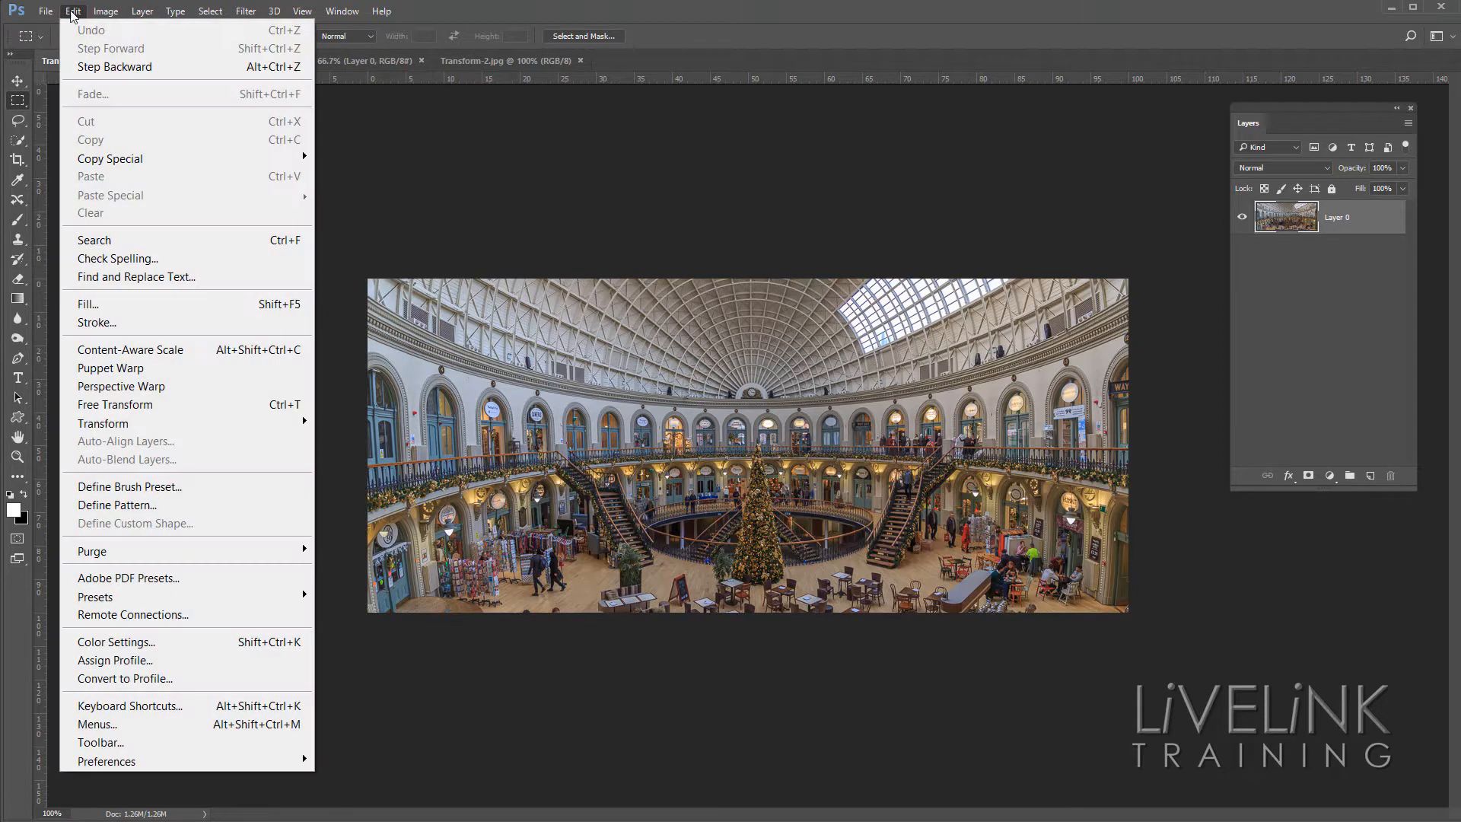
pyautogui.moveTo(169, 426)
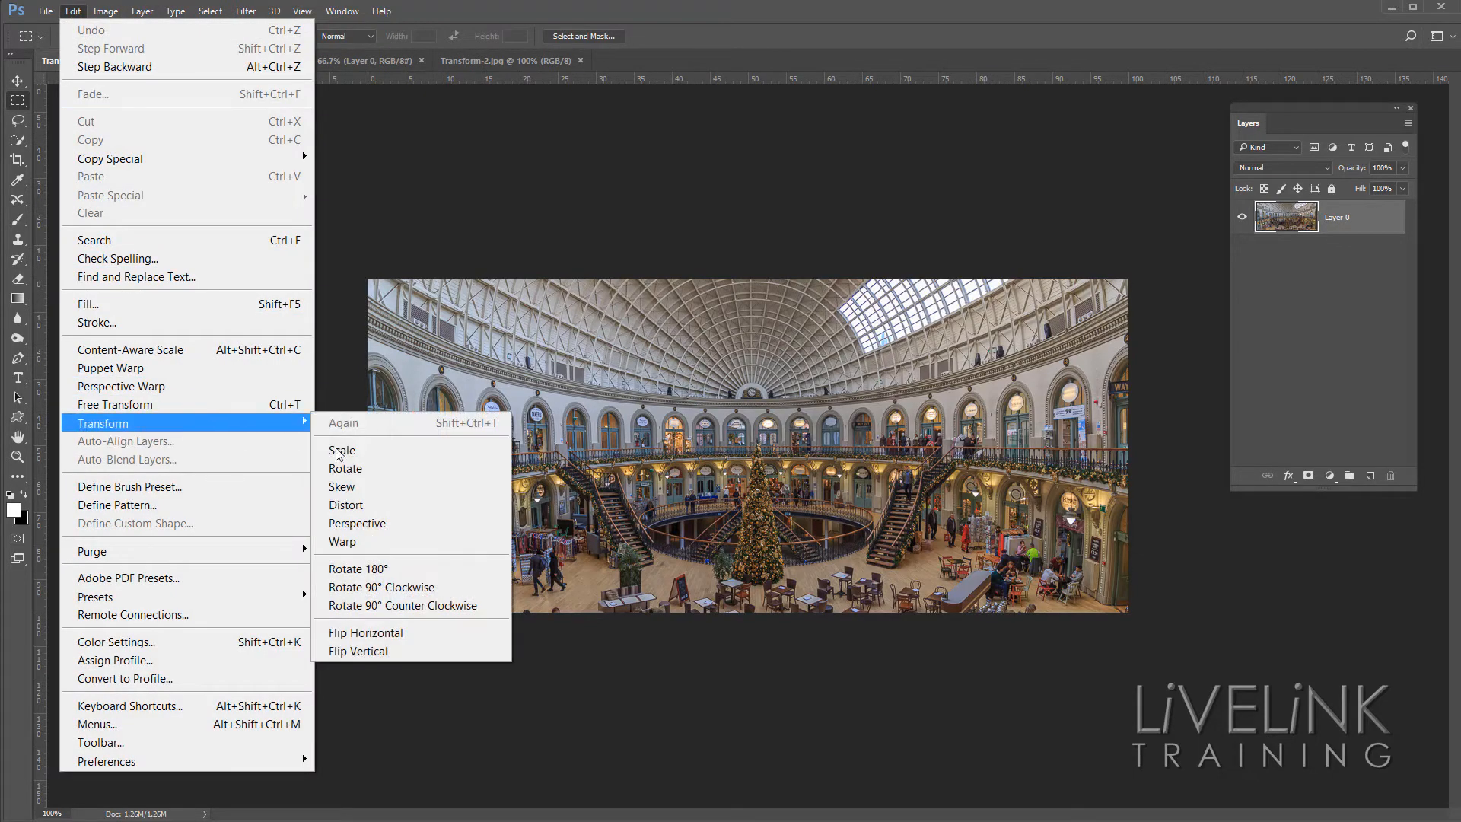
pyautogui.click(376, 467)
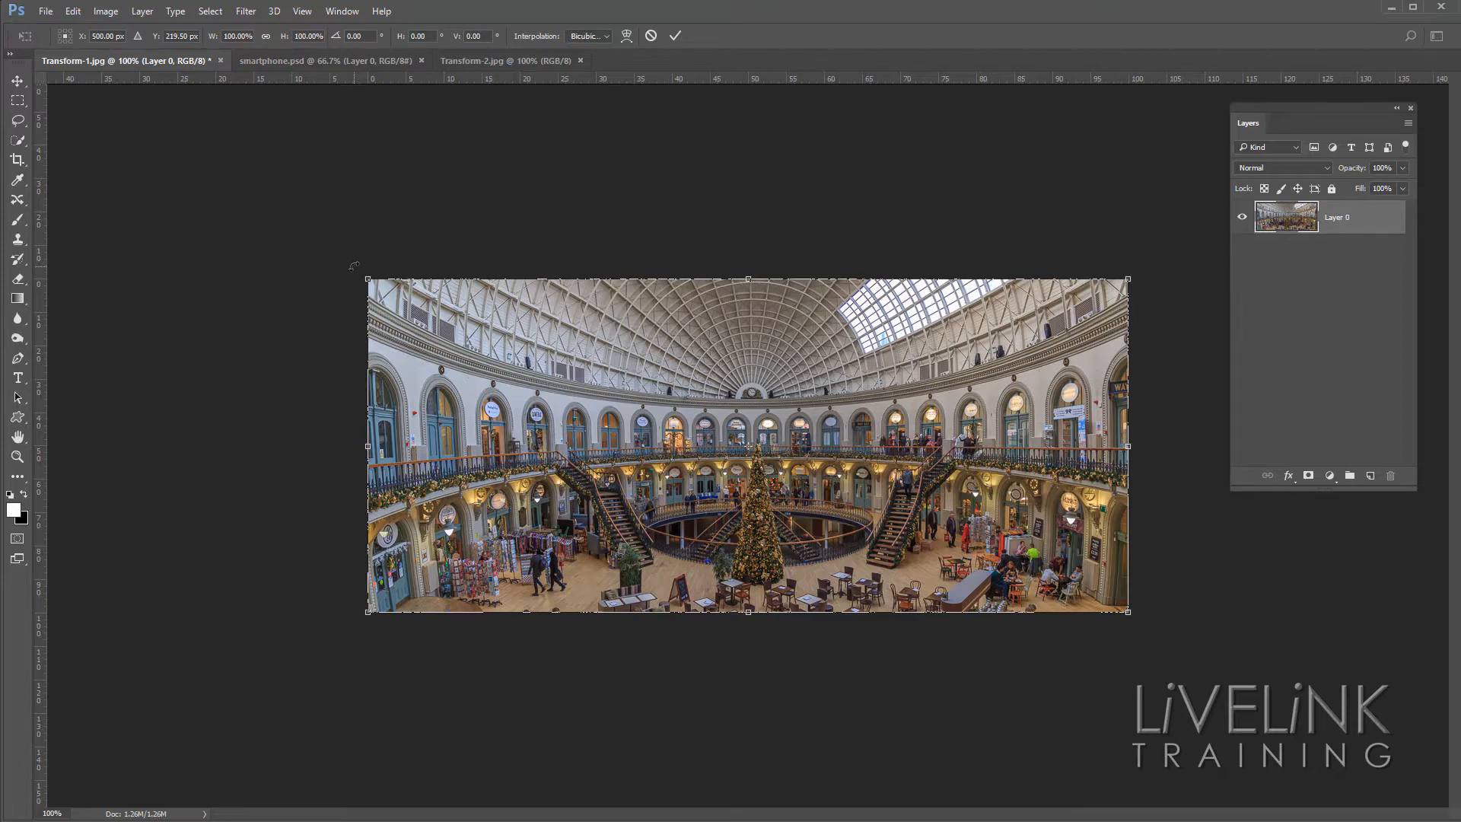
pyautogui.moveTo(354, 268); pyautogui.dragTo(255, 376)
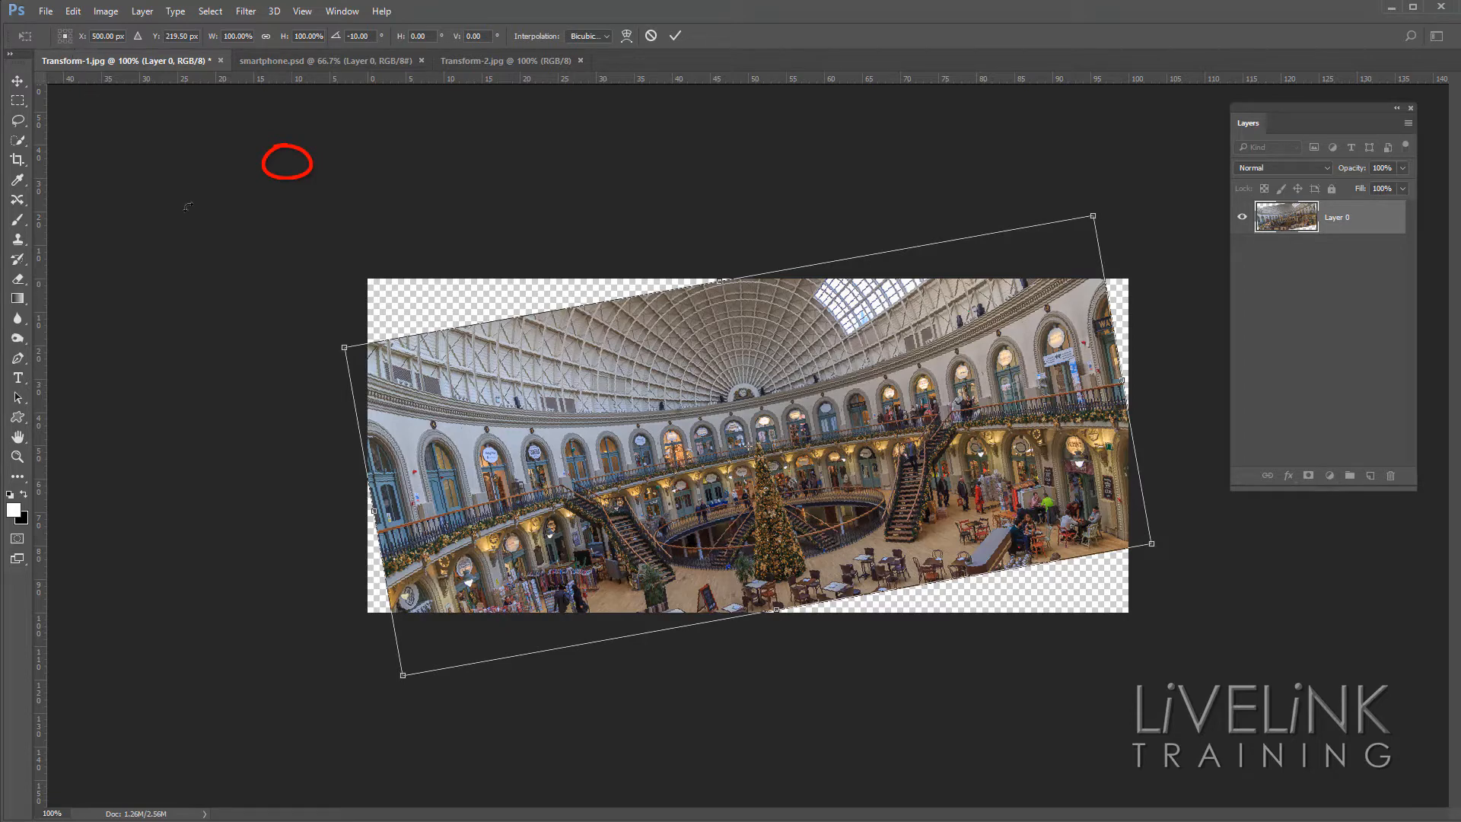
# Try rotating the layer about its upper-right corner, its lower-left corner and its centre, ending at about 2.6°, and discard the rotation
pyautogui.click(70, 32)
pyautogui.moveTo(286, 329); pyautogui.dragTo(166, 199)
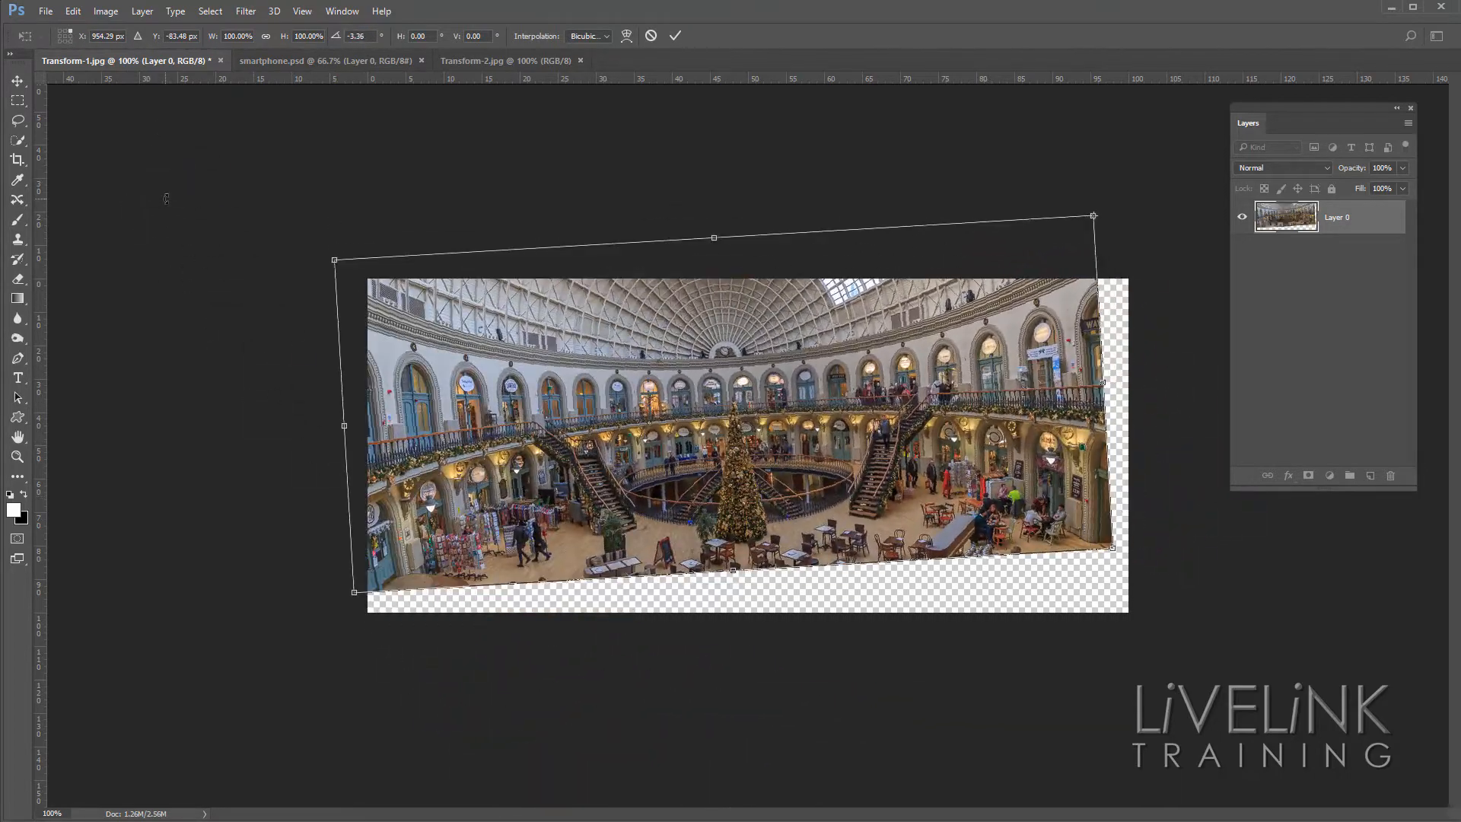
pyautogui.click(59, 40)
pyautogui.moveTo(221, 290); pyautogui.dragTo(195, 222)
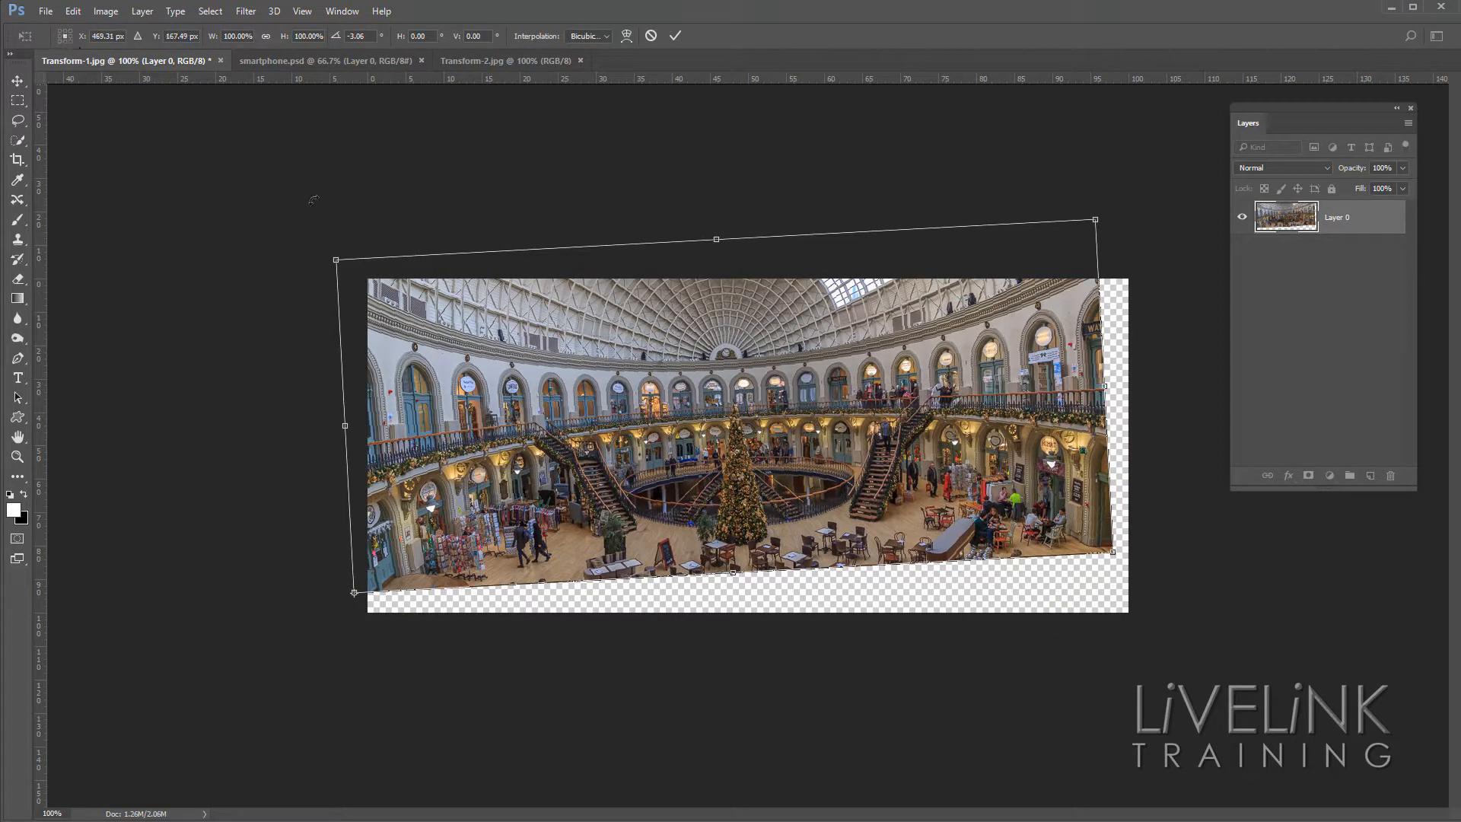
pyautogui.moveTo(257, 248); pyautogui.dragTo(240, 169)
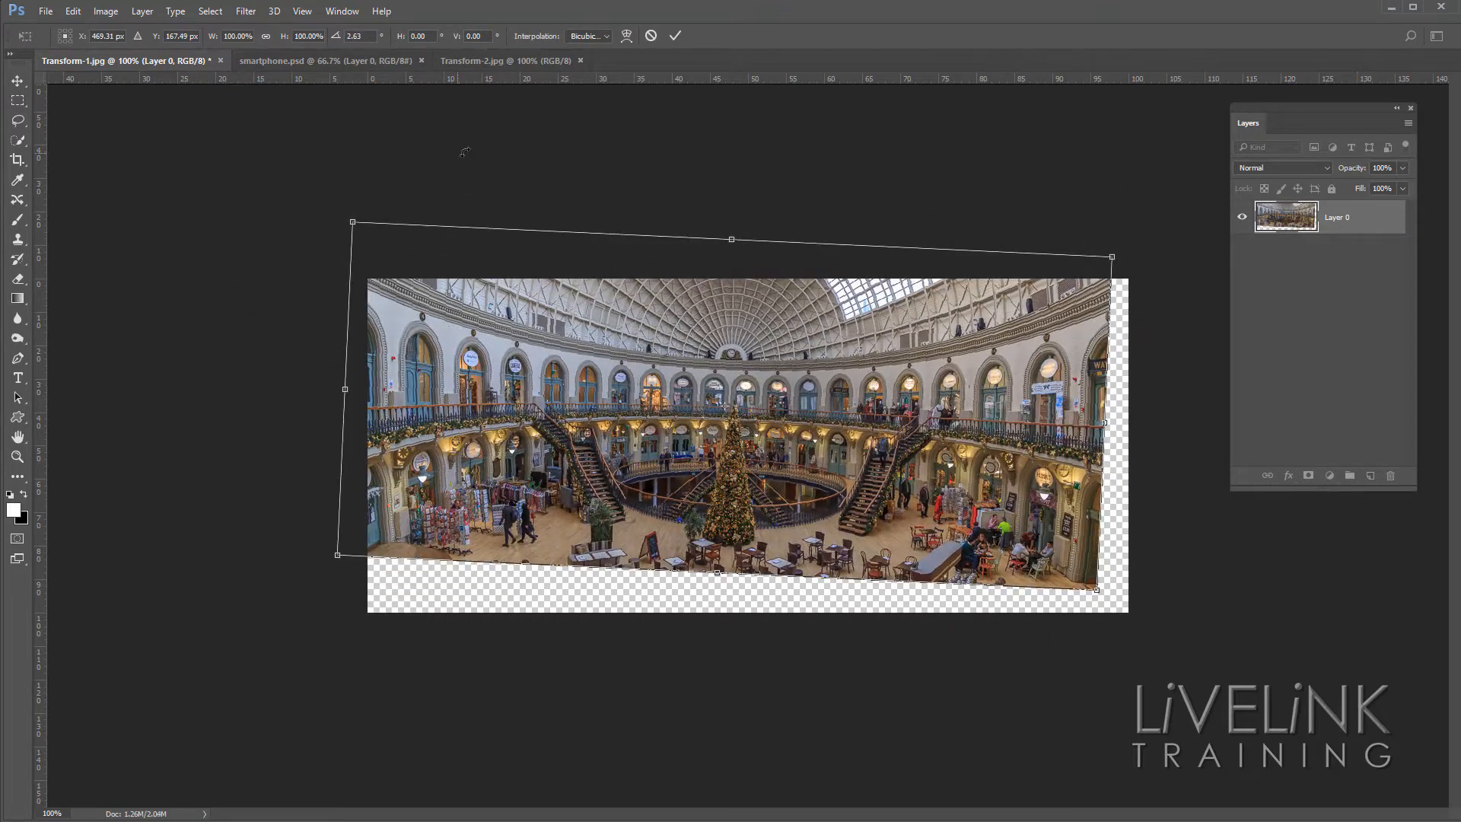
pyautogui.click(651, 36)
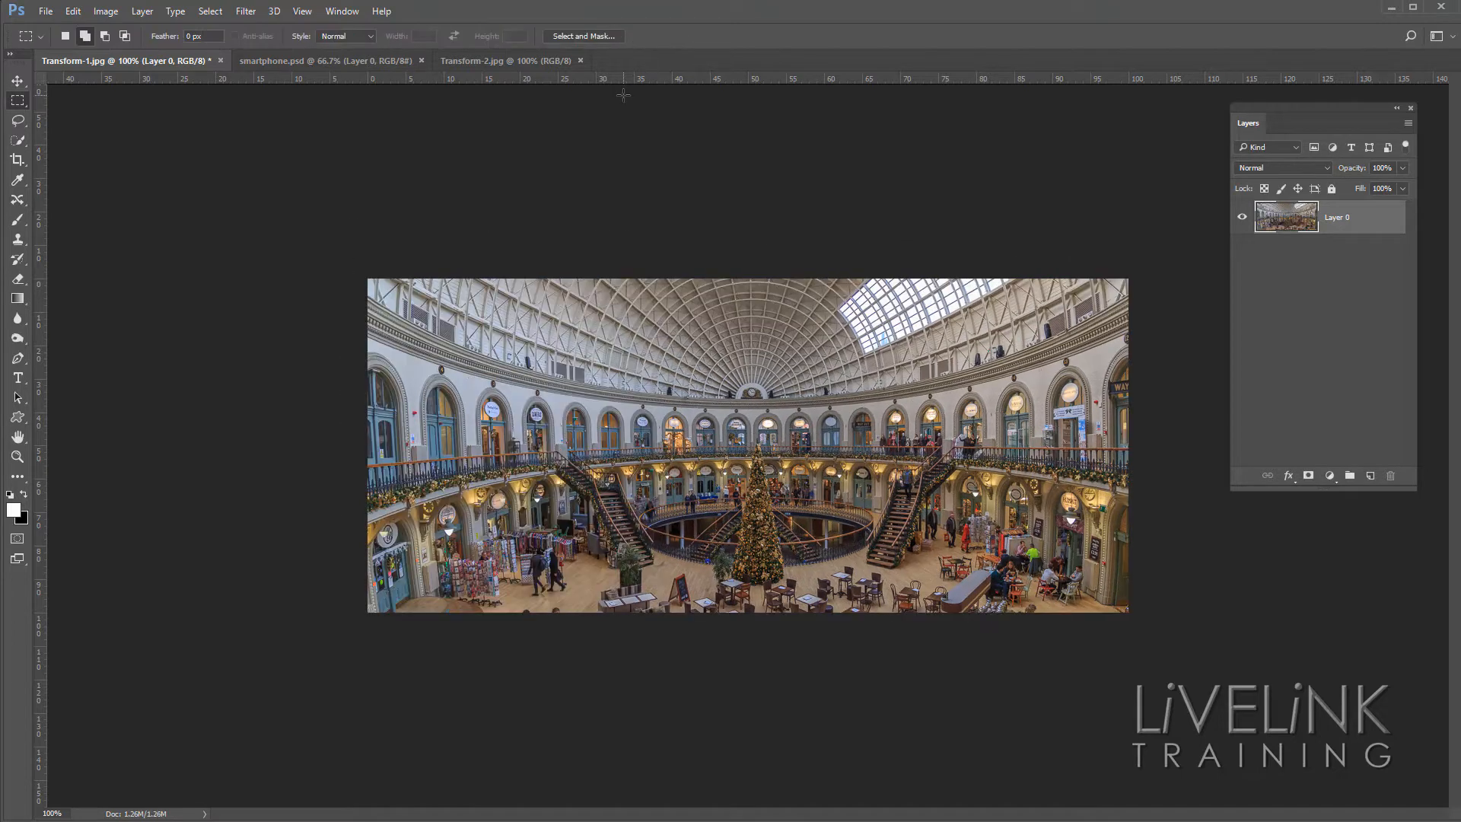
# Try skewing Layer 0 by shifting its top, left and right edges, and discard the transform
pyautogui.click(73, 12)
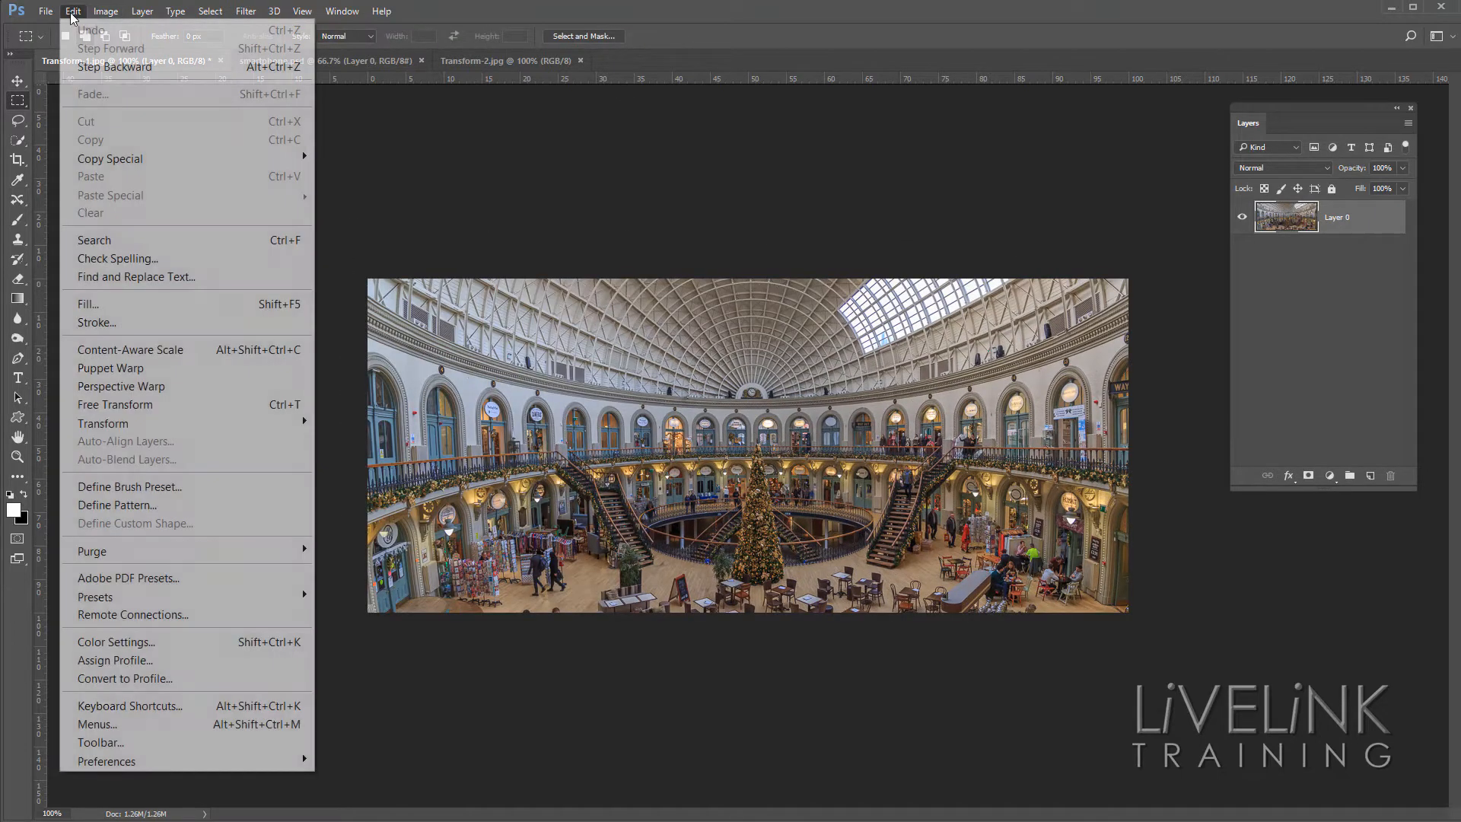
pyautogui.moveTo(266, 423)
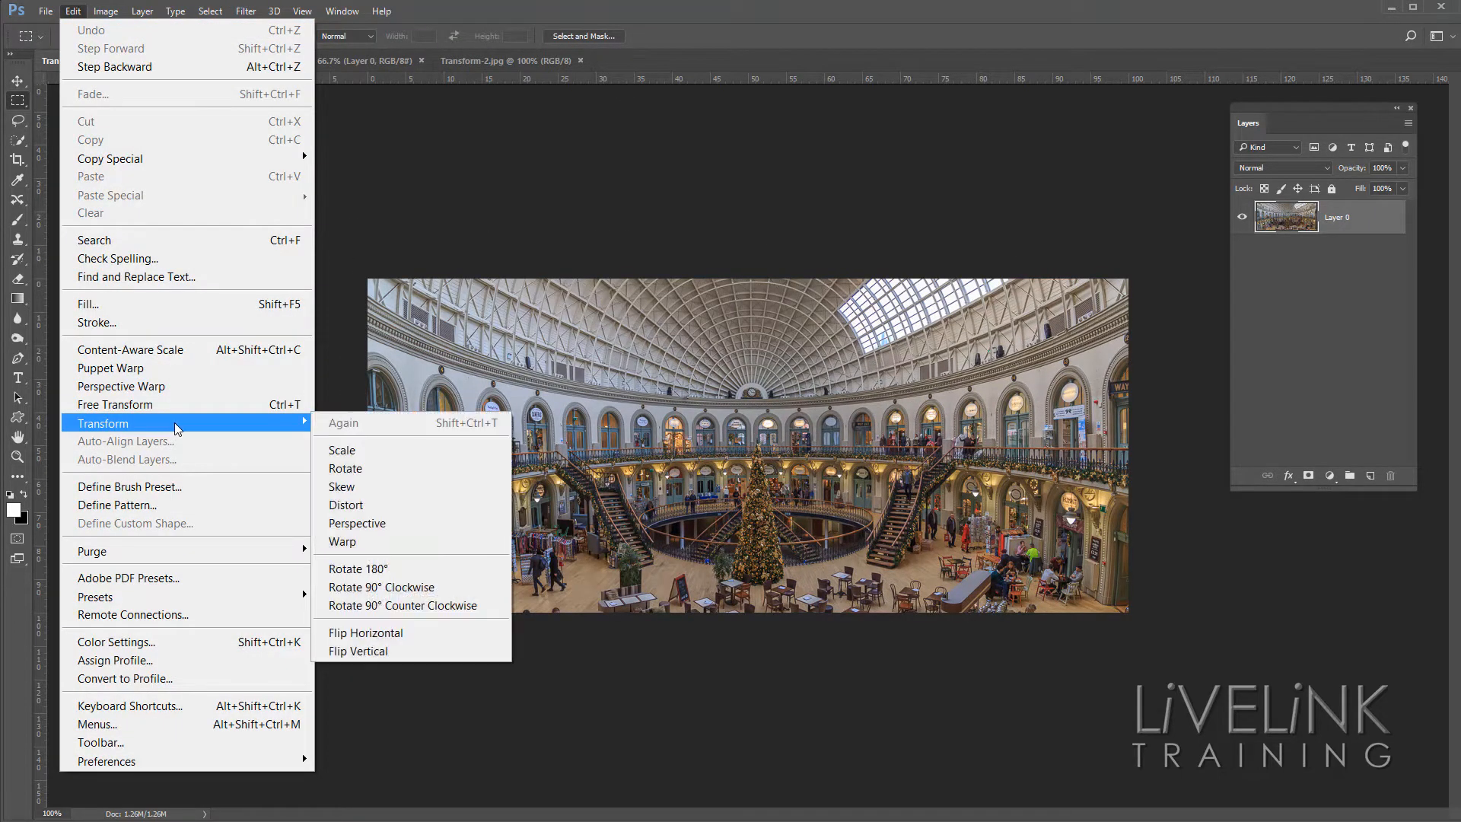
pyautogui.click(378, 495)
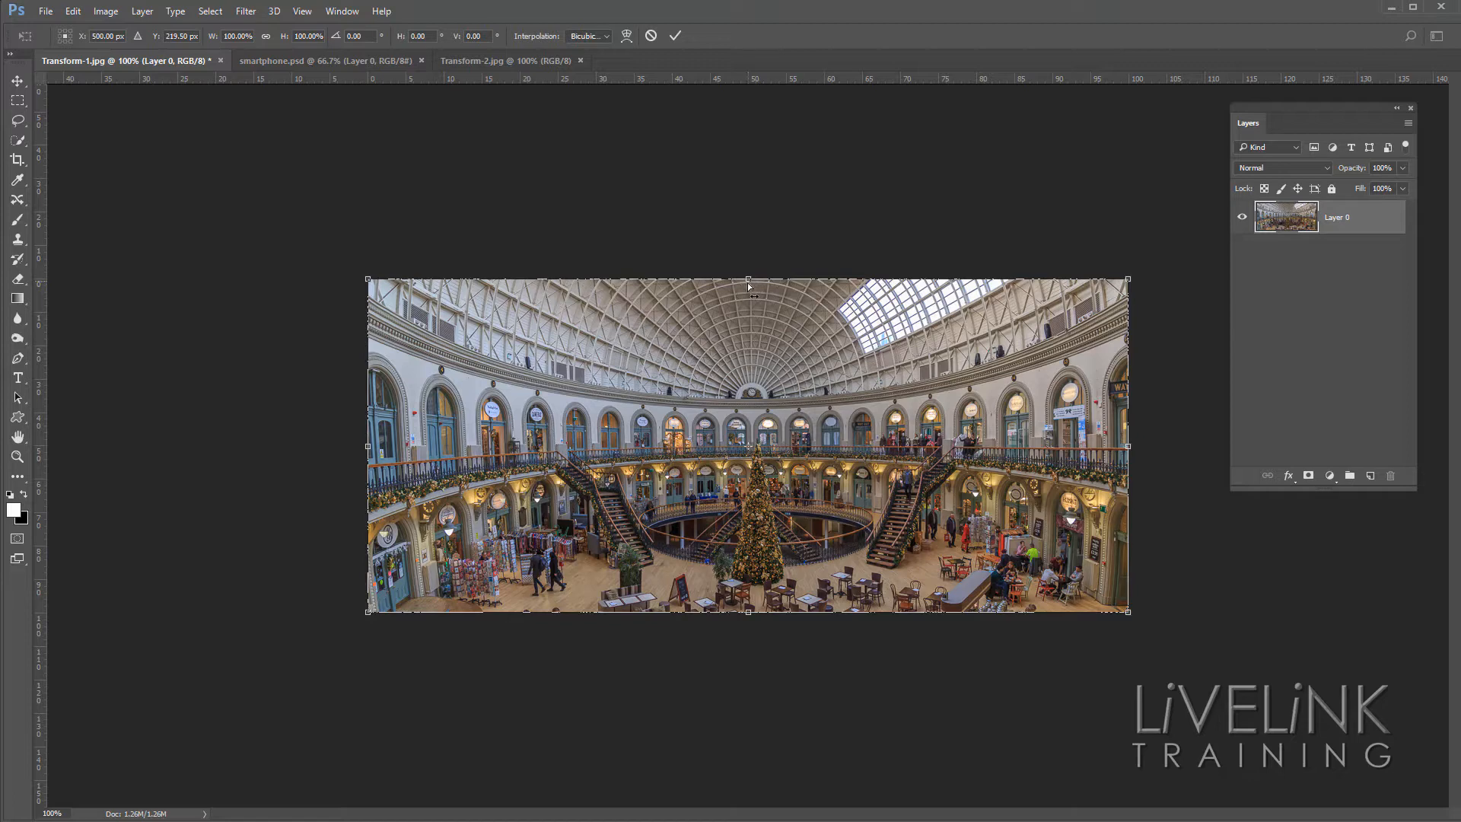
pyautogui.moveTo(750, 284); pyautogui.dragTo(930, 307)
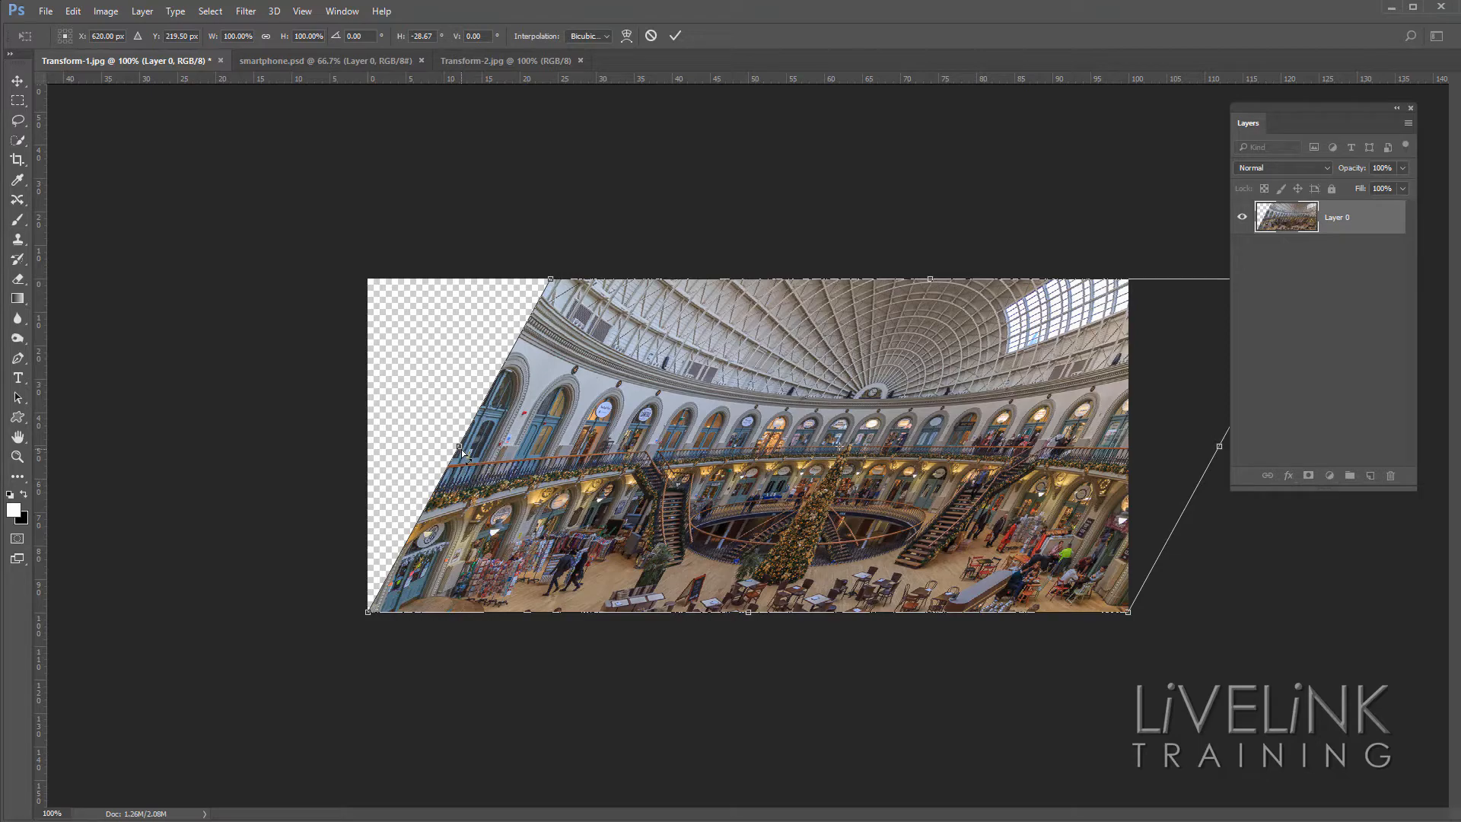
pyautogui.moveTo(461, 448); pyautogui.dragTo(498, 491)
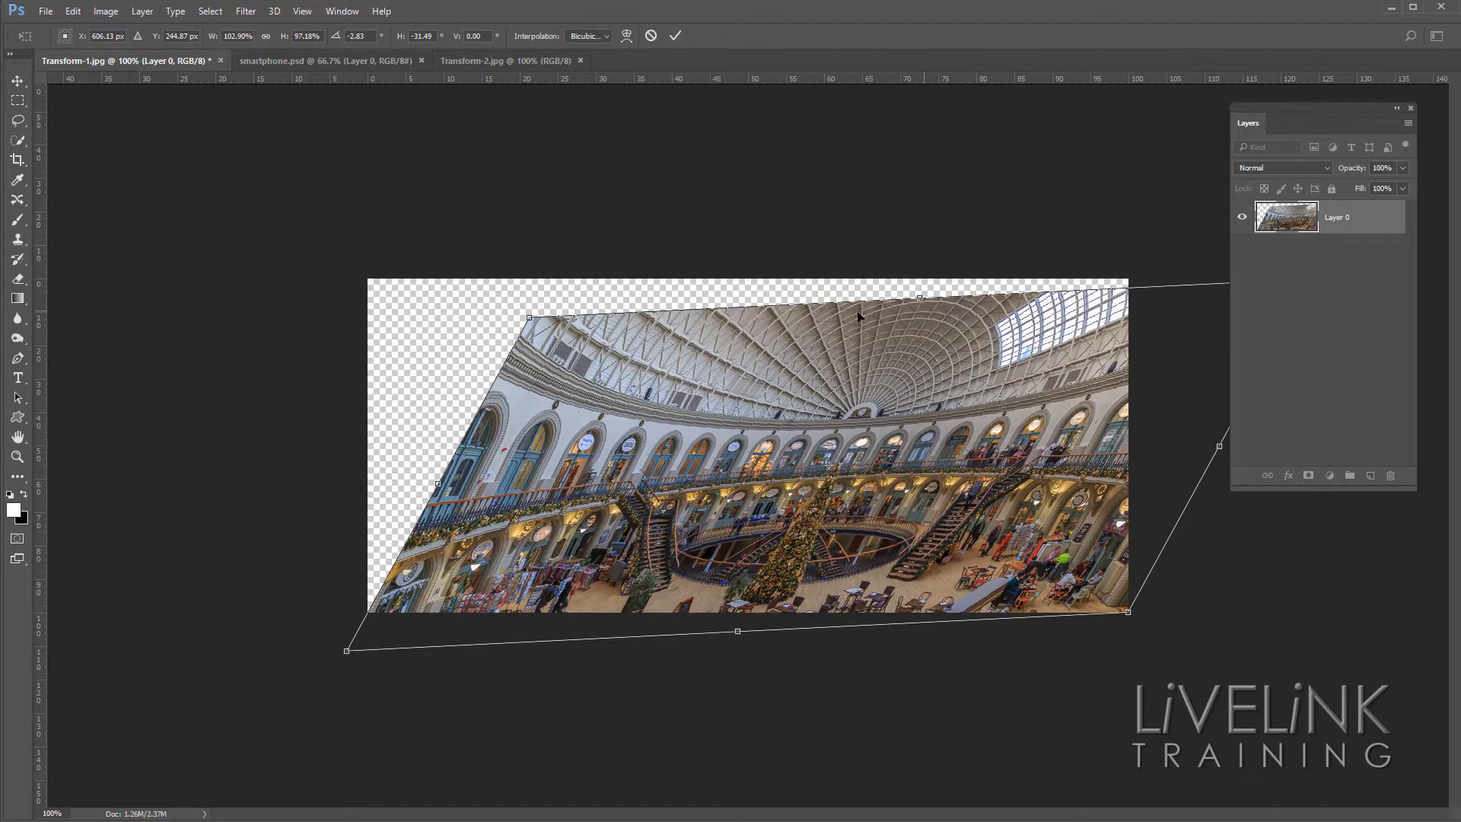
pyautogui.moveTo(920, 301)
pyautogui.mouseDown()
pyautogui.moveTo(571, 303)
pyautogui.moveTo(839, 307)
pyautogui.moveTo(898, 290)
pyautogui.mouseUp()
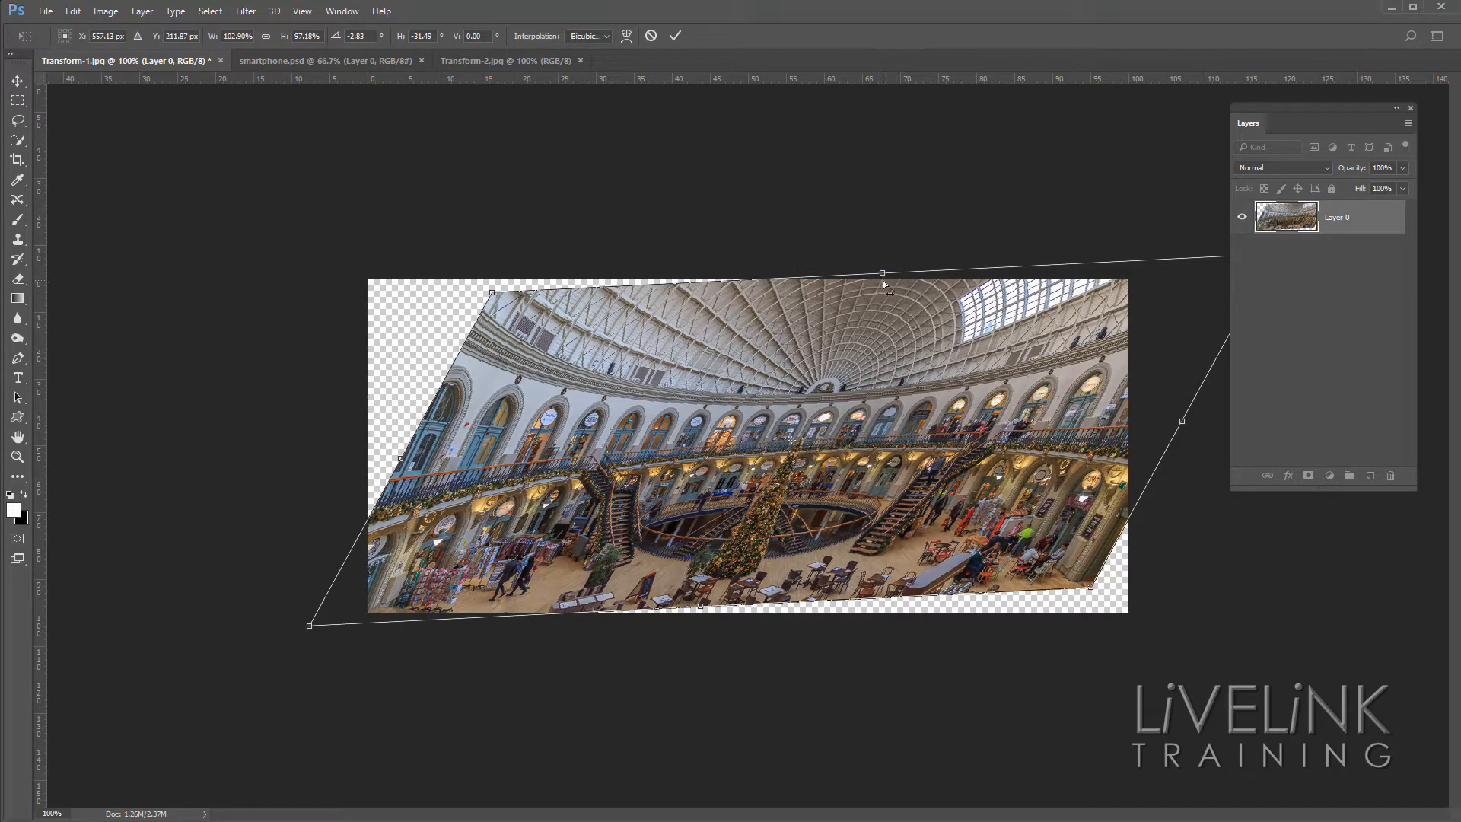
pyautogui.moveTo(883, 280); pyautogui.dragTo(784, 443)
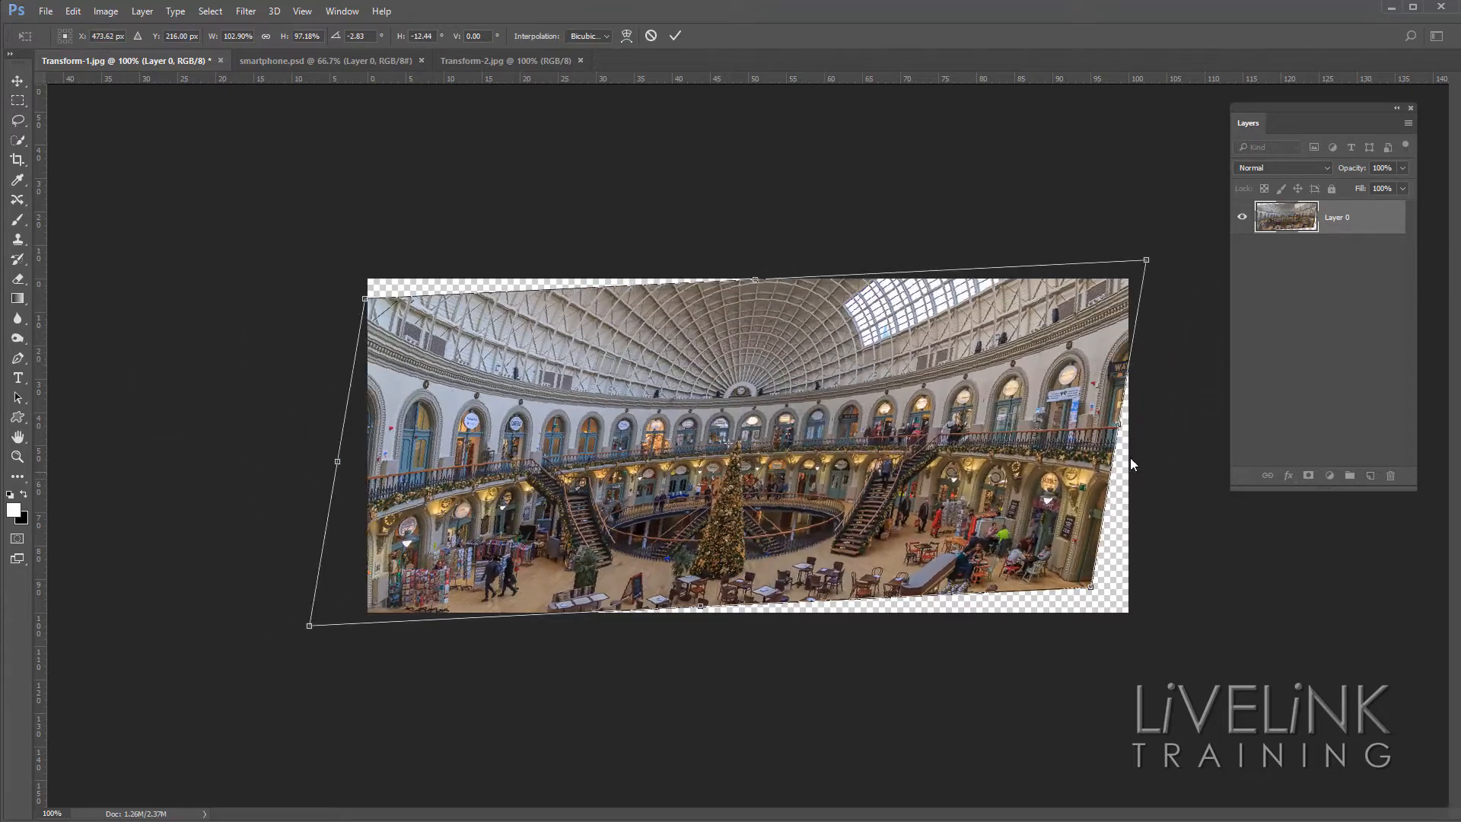
pyautogui.moveTo(1123, 426); pyautogui.dragTo(1120, 381)
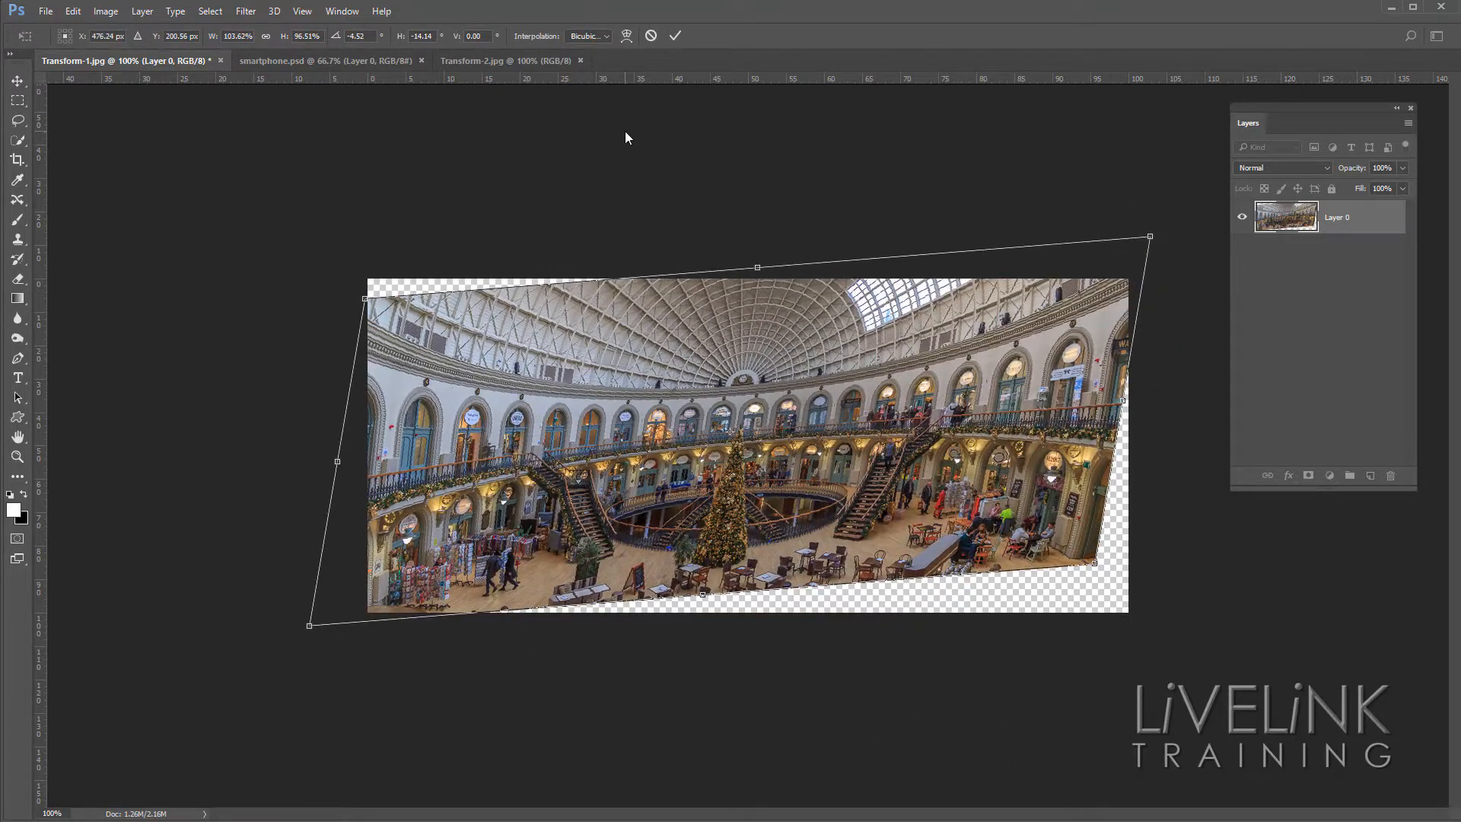
pyautogui.click(652, 37)
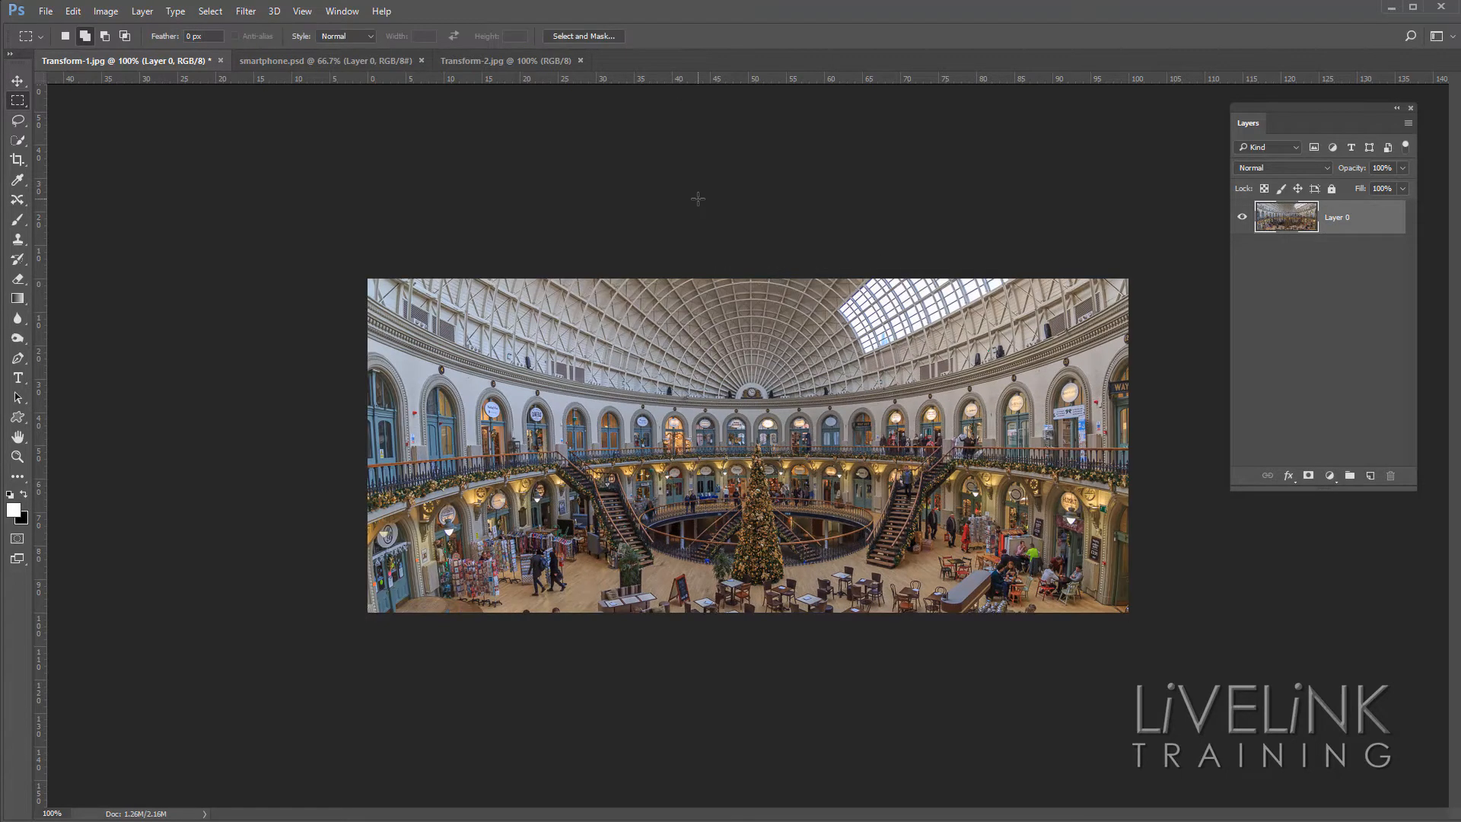
# Try distorting Layer 0 by pulling its four corners inward and shifting its right edge outward, and discard the transform
pyautogui.click(73, 10)
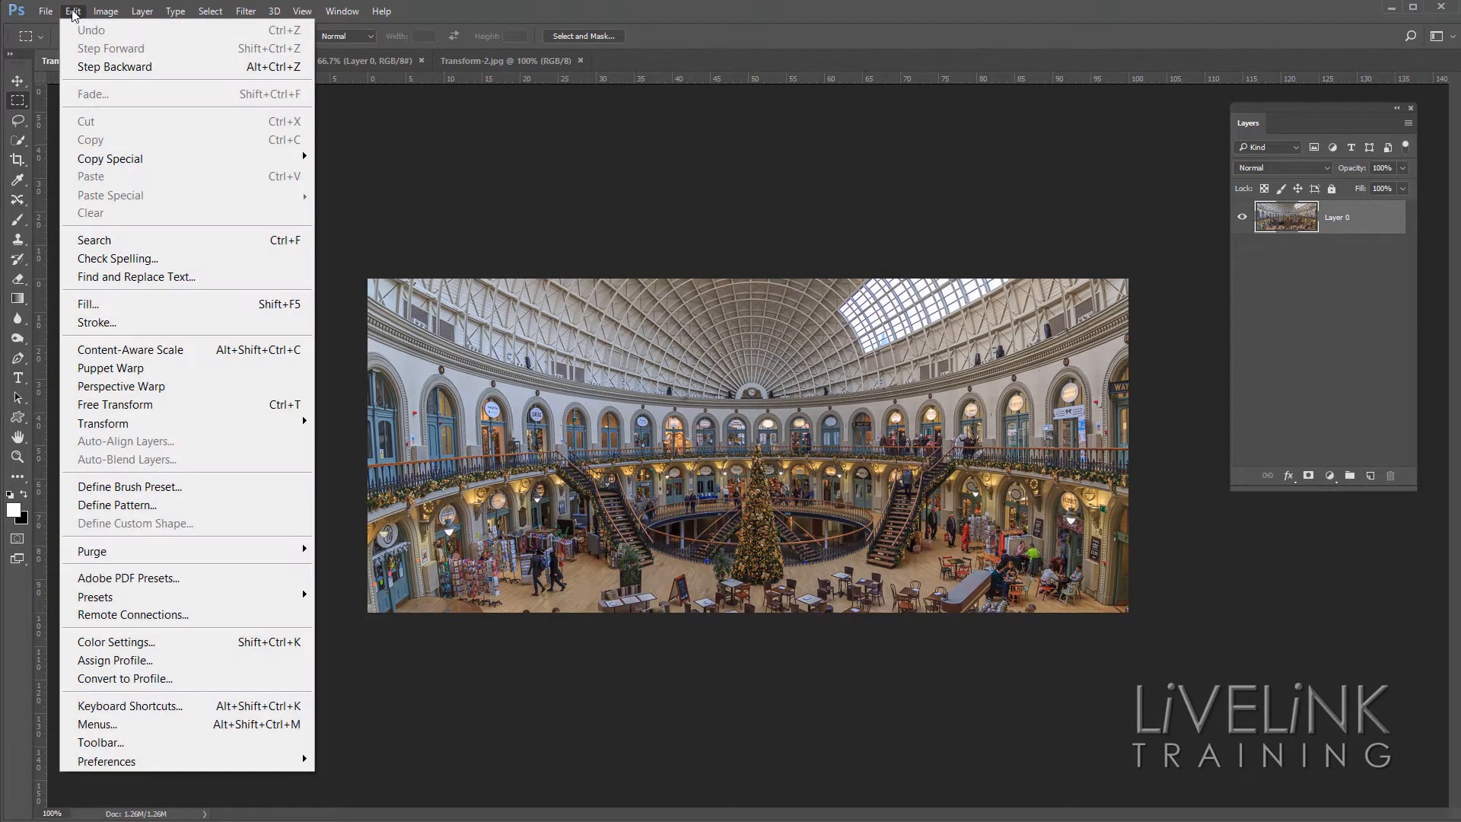
pyautogui.moveTo(167, 426)
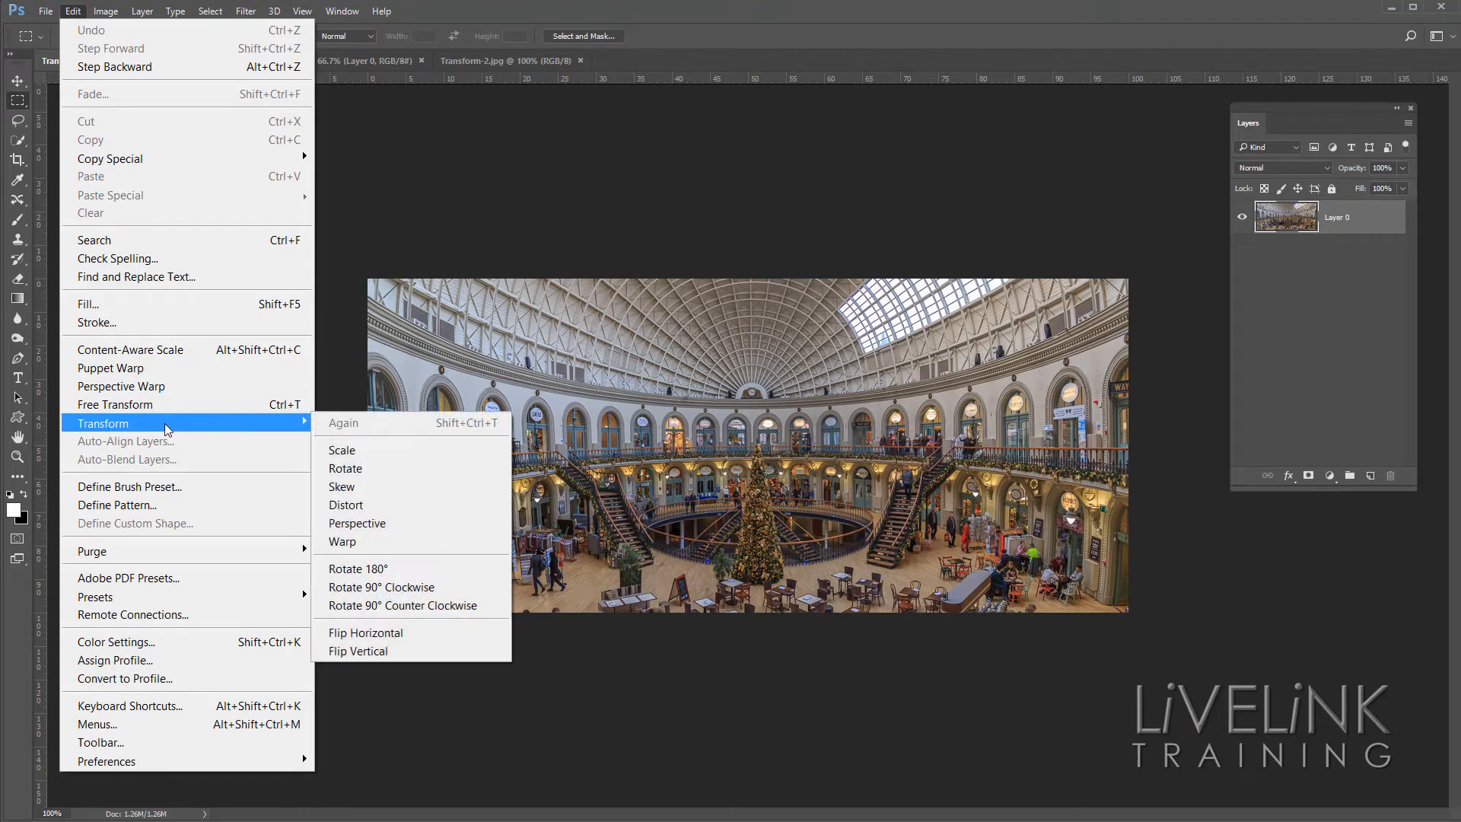
pyautogui.click(388, 511)
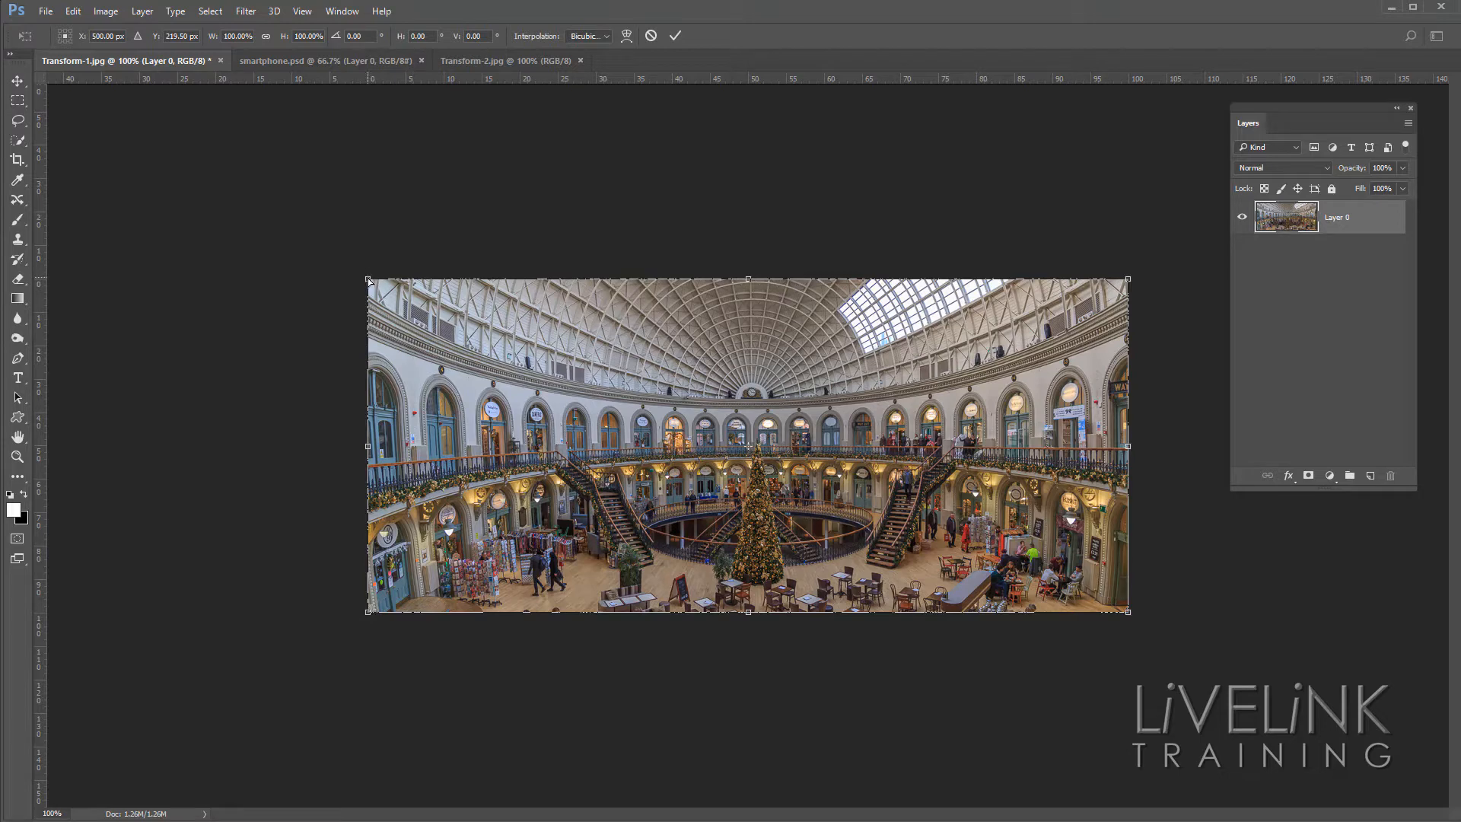
pyautogui.moveTo(369, 281); pyautogui.dragTo(503, 356)
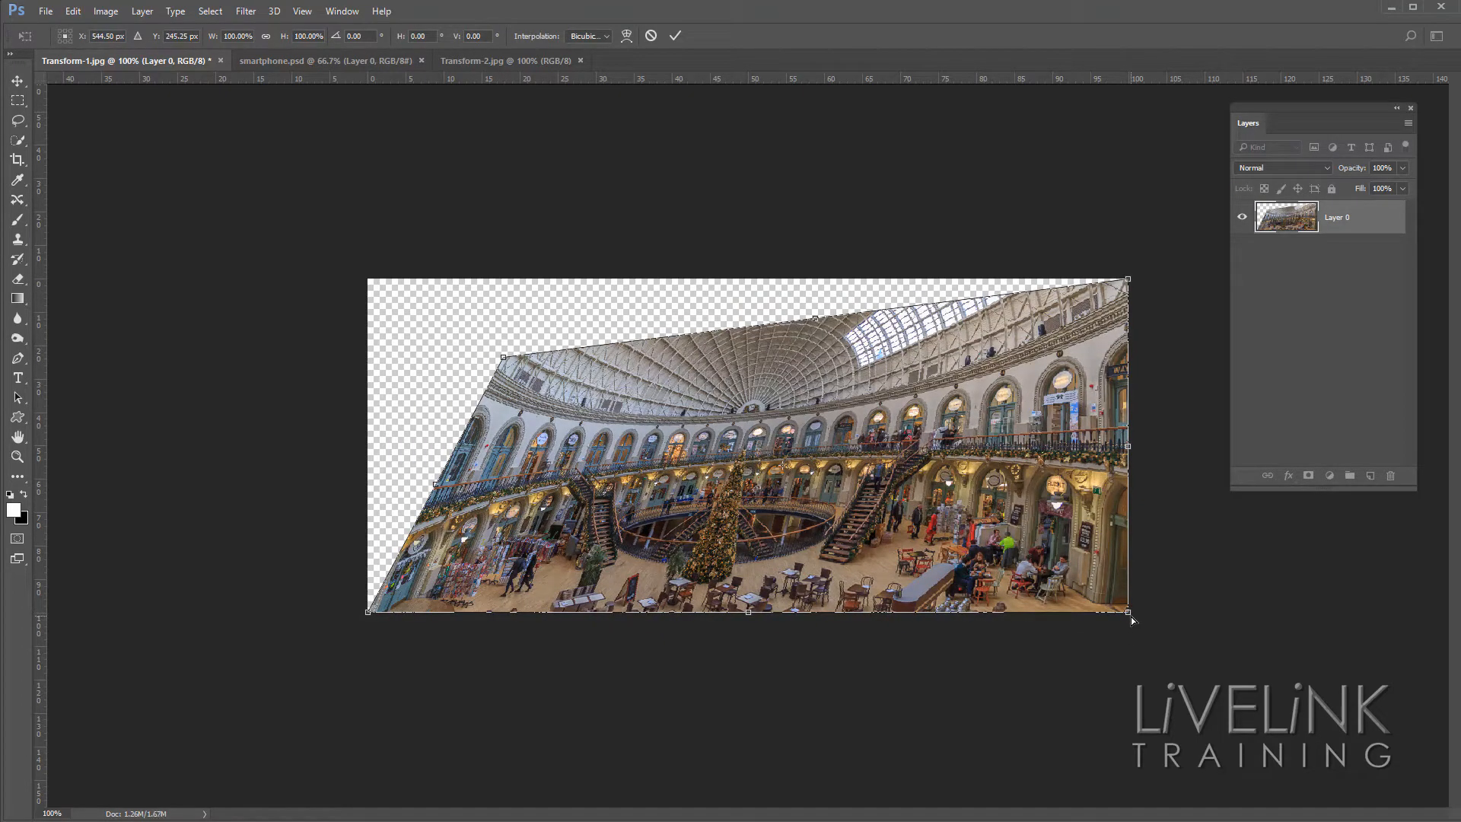
pyautogui.moveTo(1129, 613); pyautogui.dragTo(948, 540)
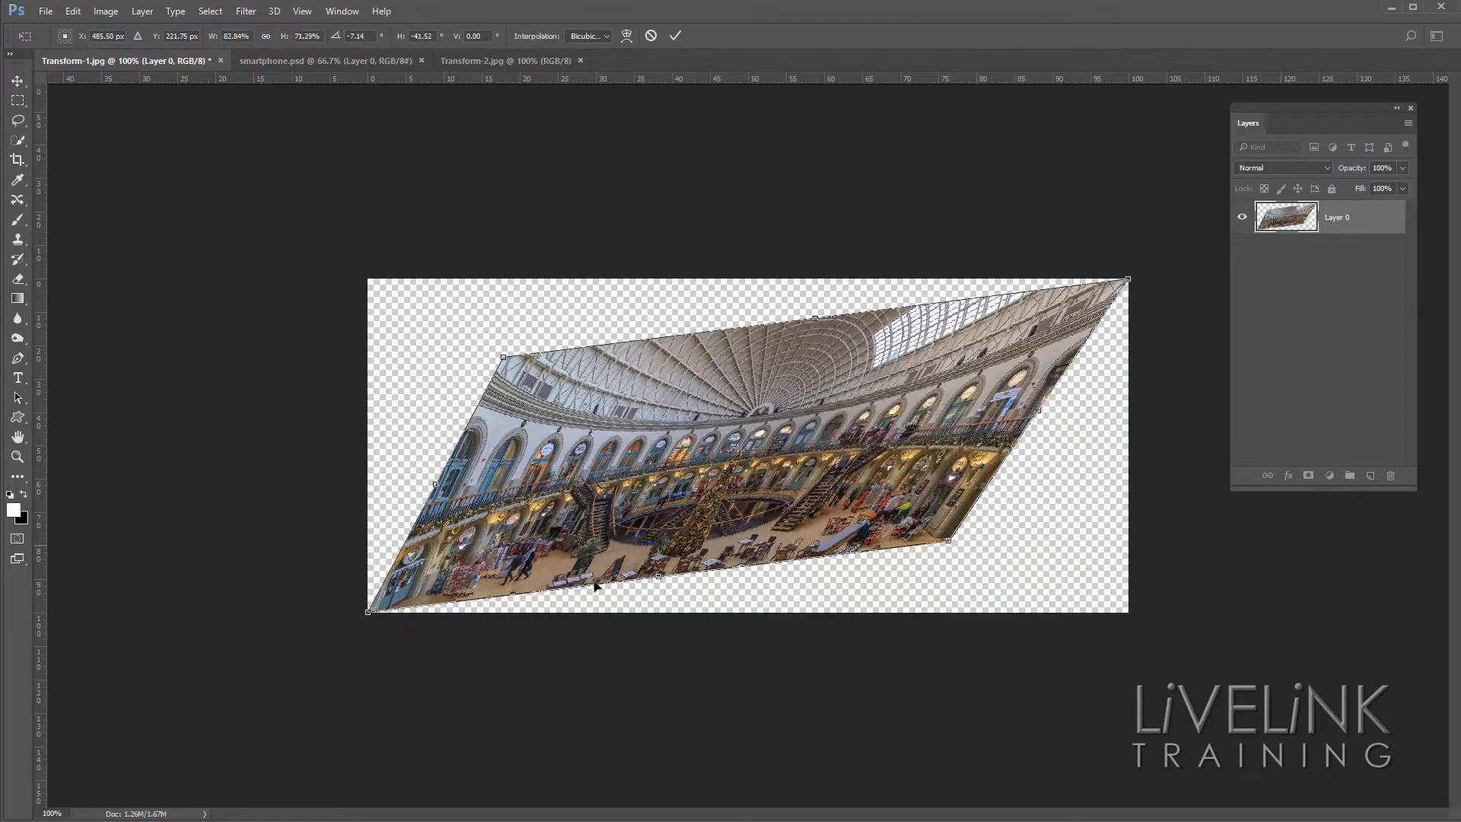
pyautogui.moveTo(370, 612); pyautogui.dragTo(460, 527)
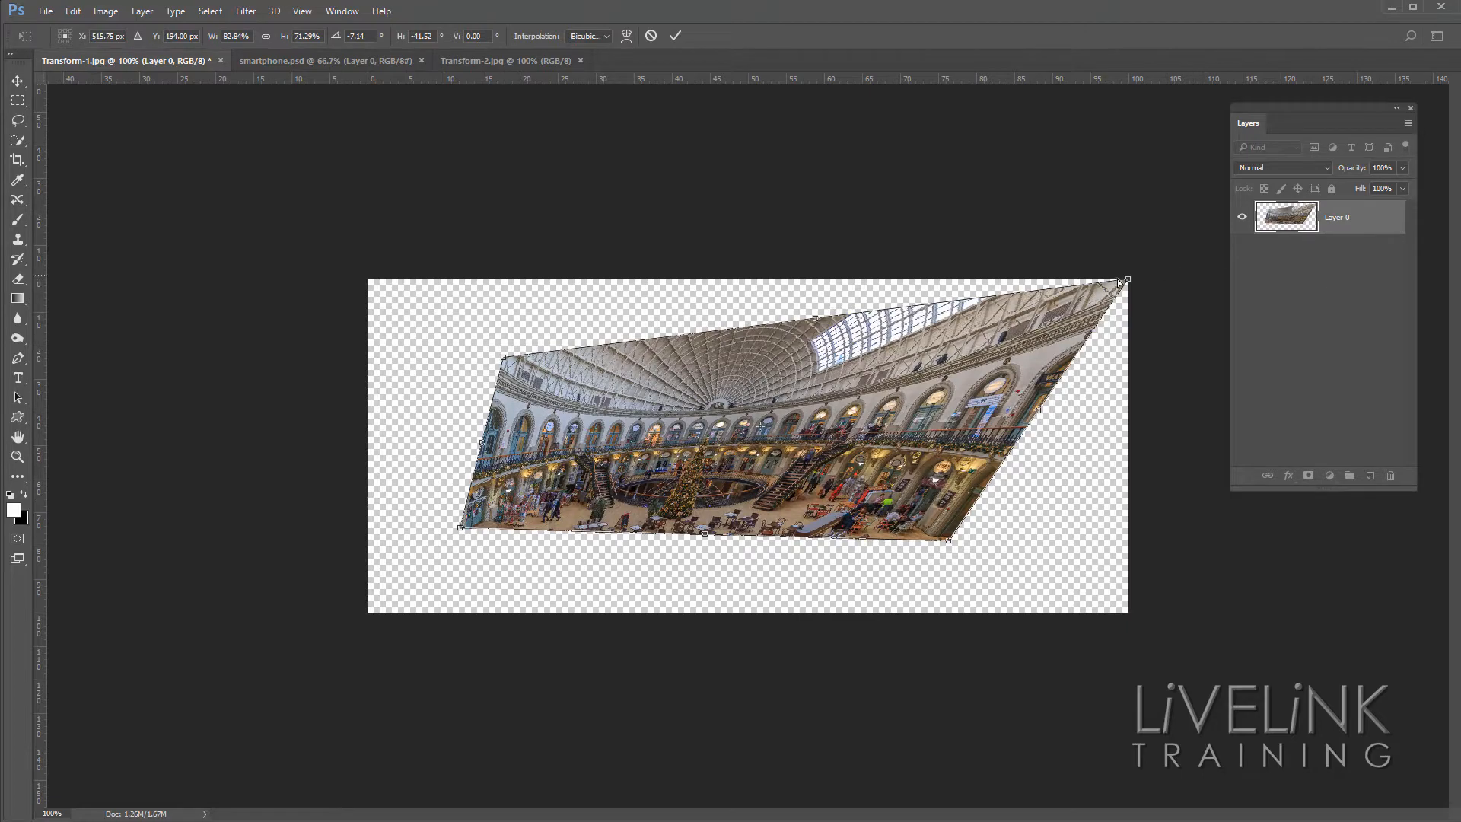
pyautogui.moveTo(1133, 285); pyautogui.dragTo(1017, 318)
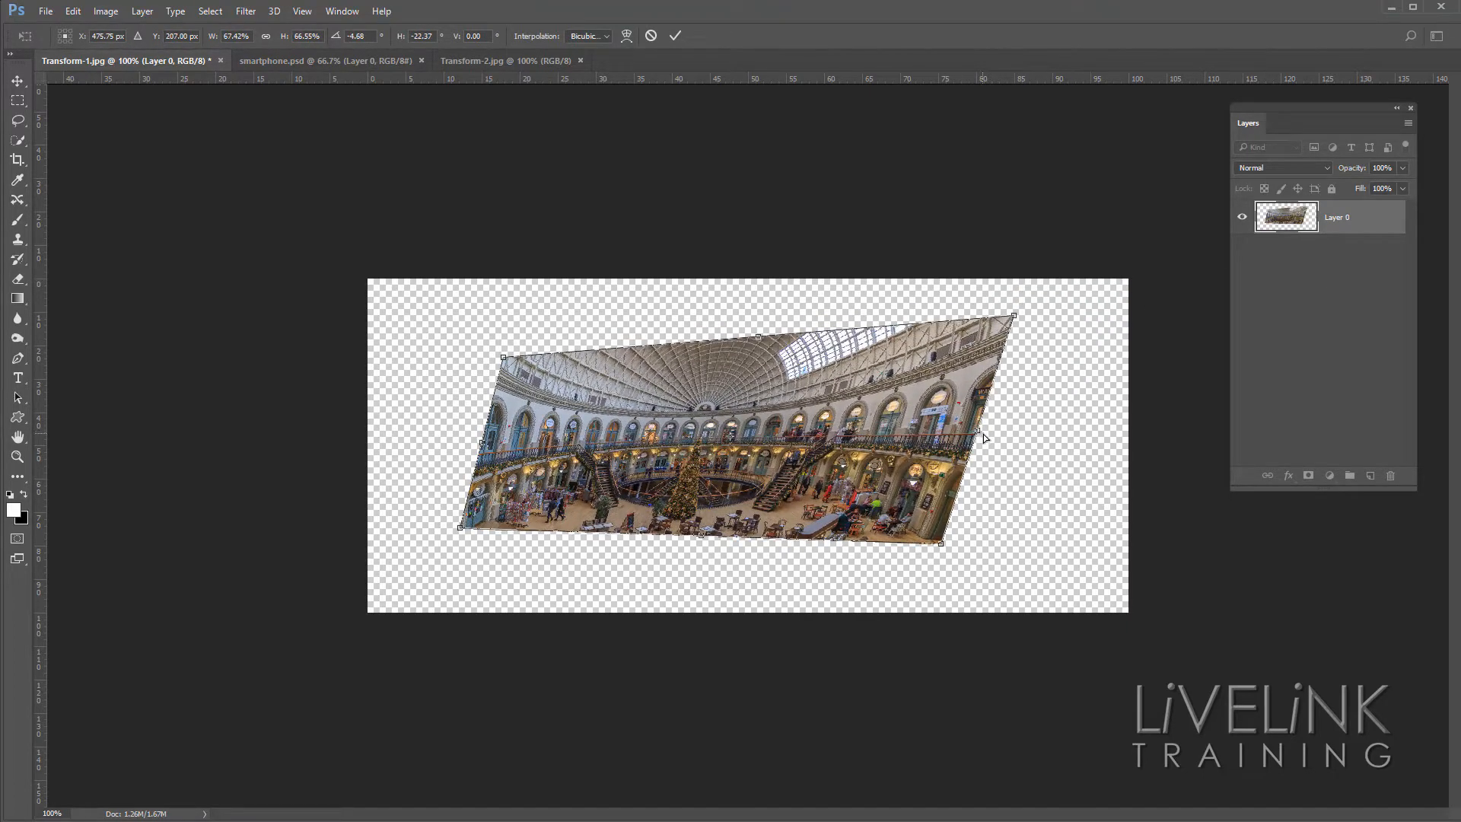
pyautogui.moveTo(983, 433); pyautogui.dragTo(1028, 452)
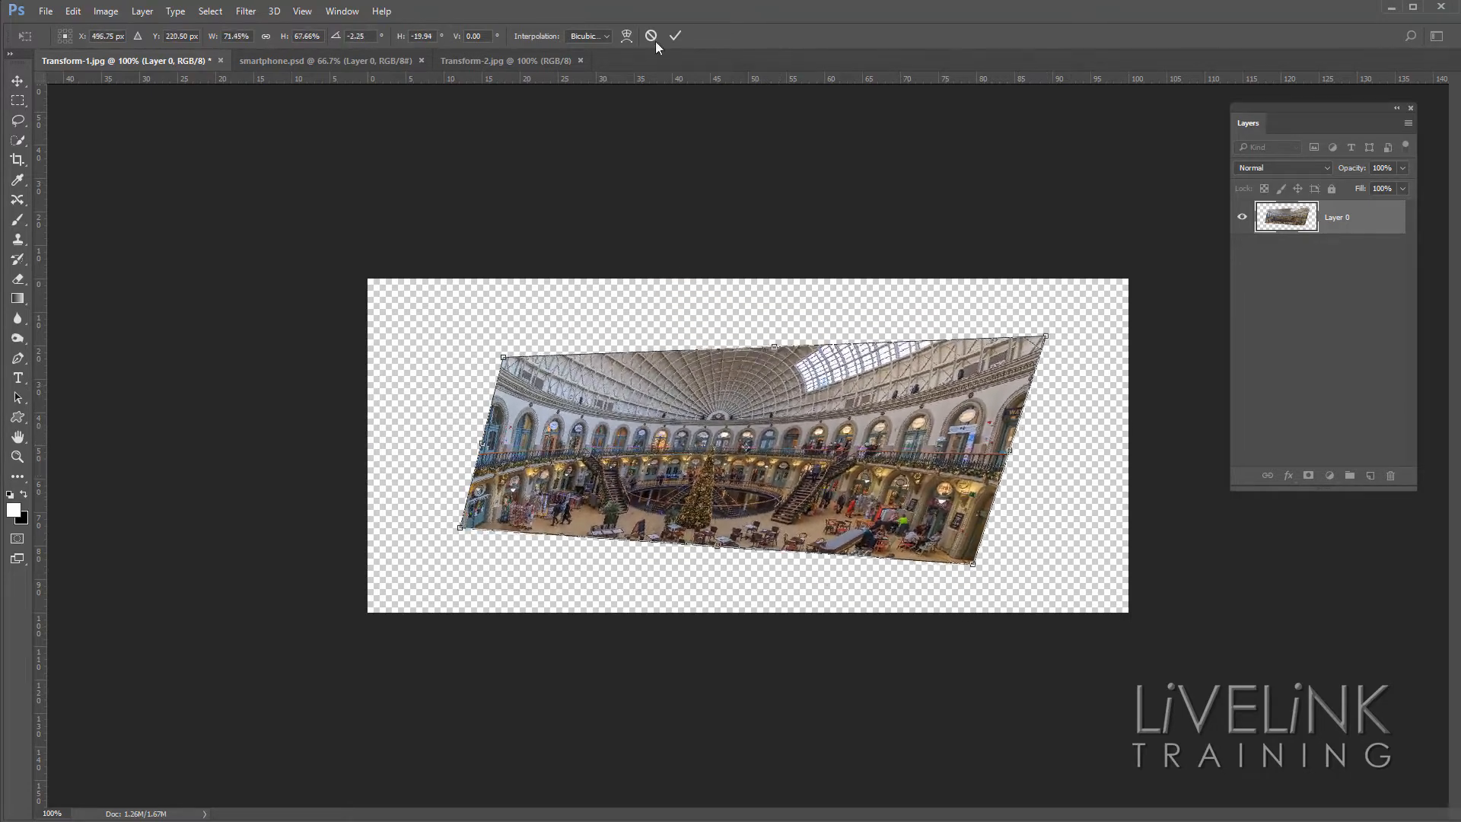
pyautogui.click(652, 36)
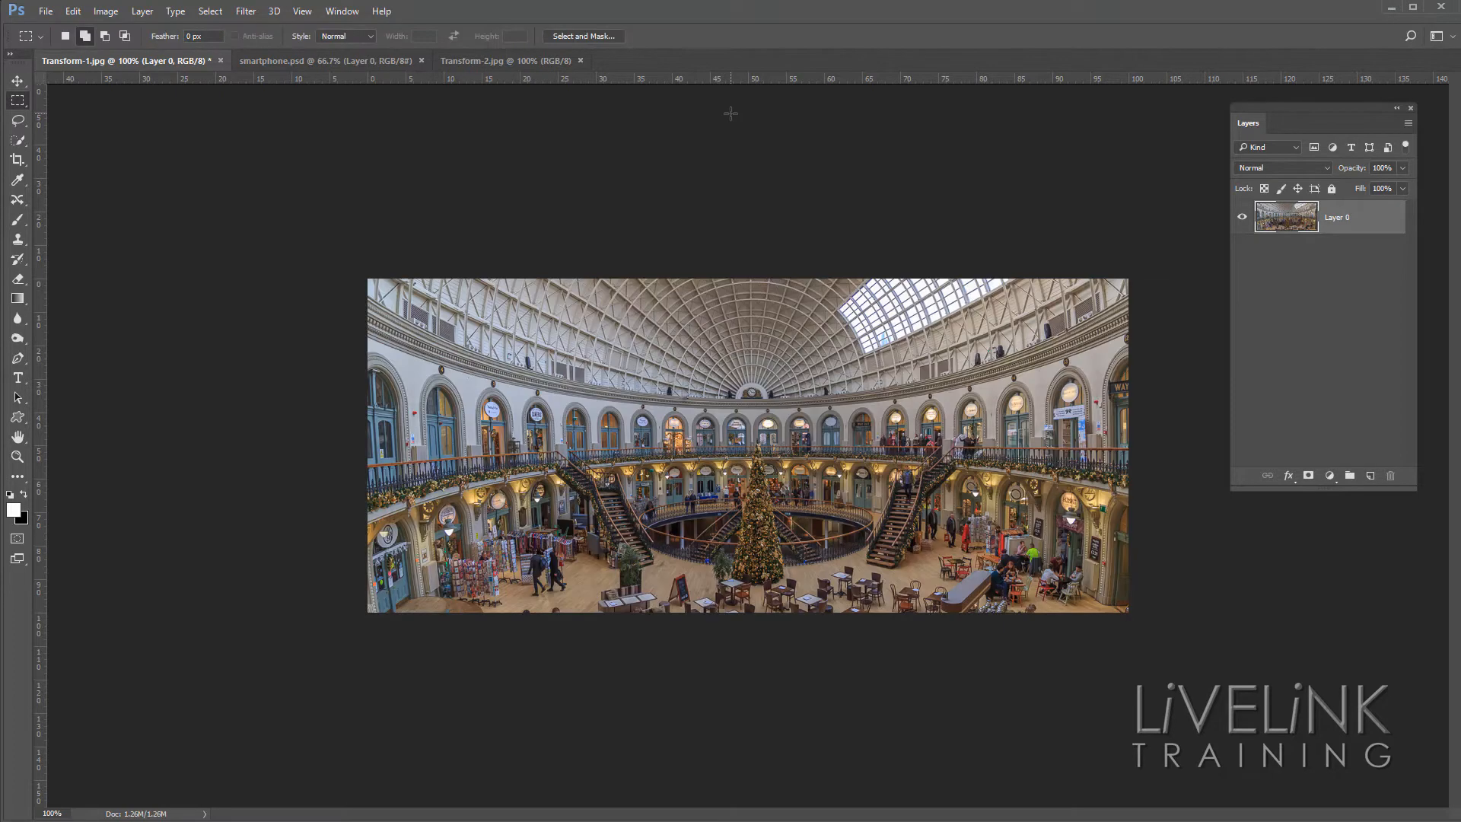
# Try a Perspective transform on Layer 0, narrowing its left, top and bottom edges, and discard the transform
pyautogui.click(73, 11)
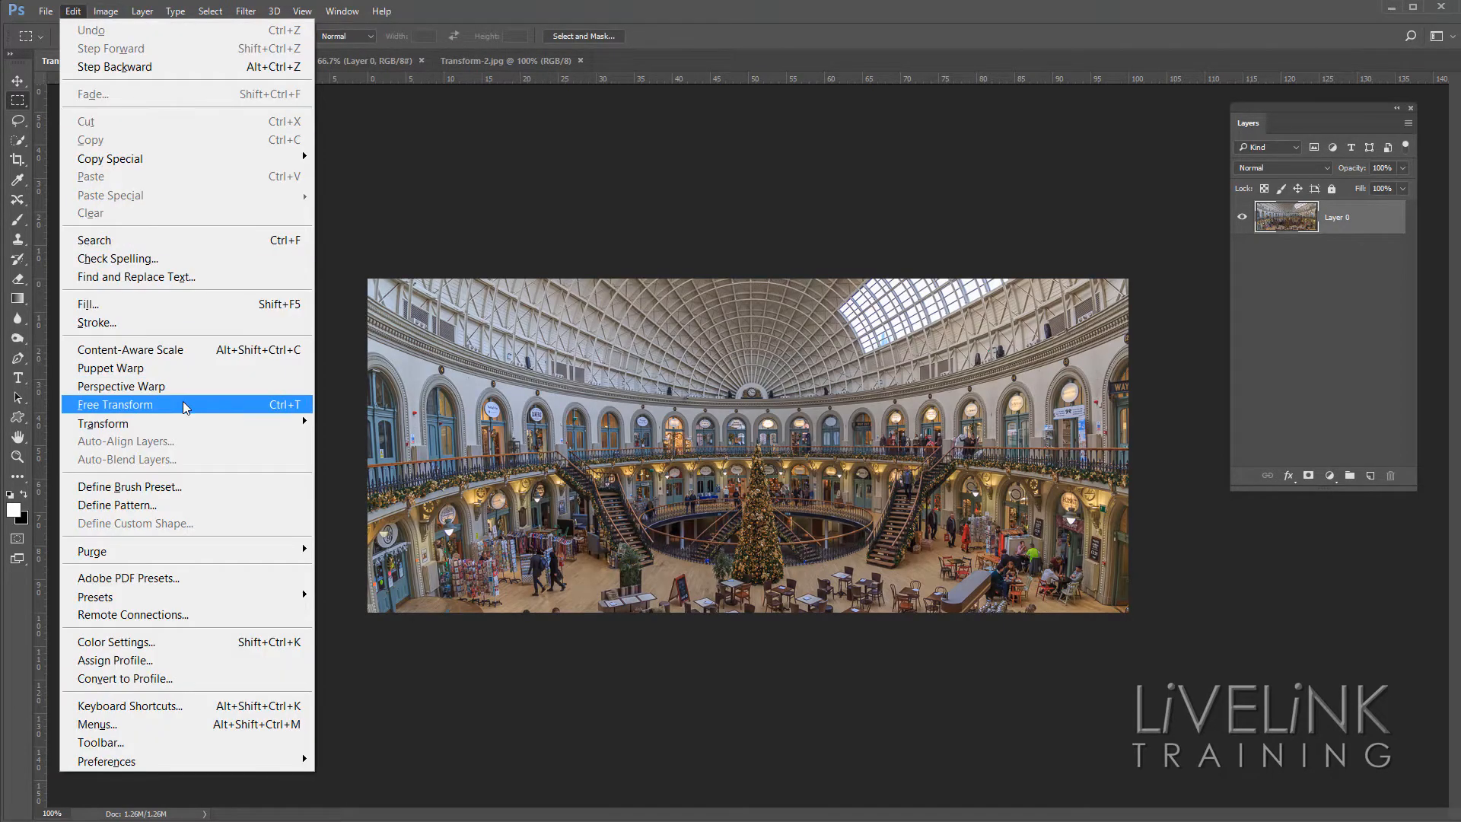
pyautogui.moveTo(204, 424)
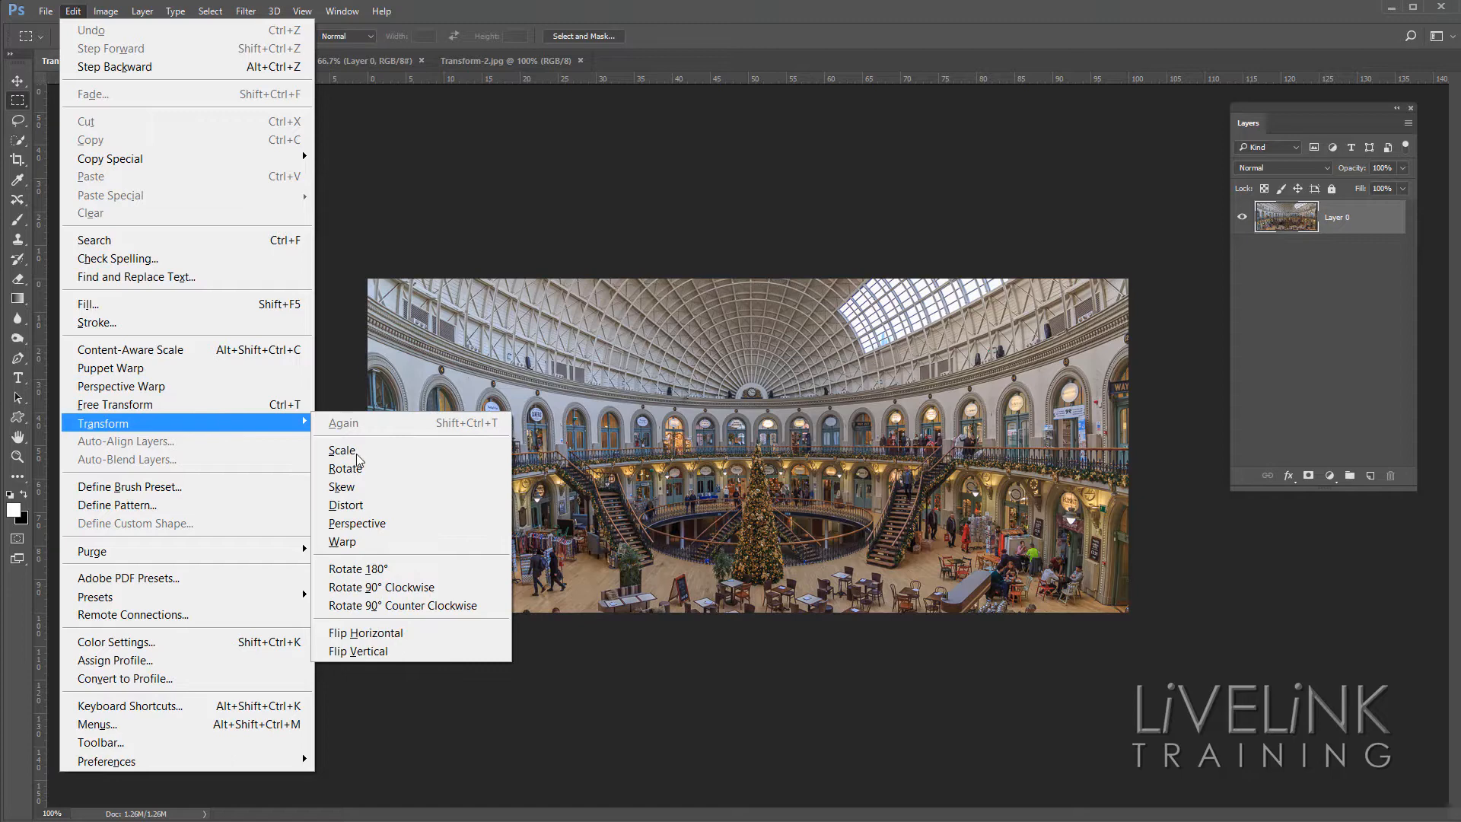
pyautogui.click(405, 523)
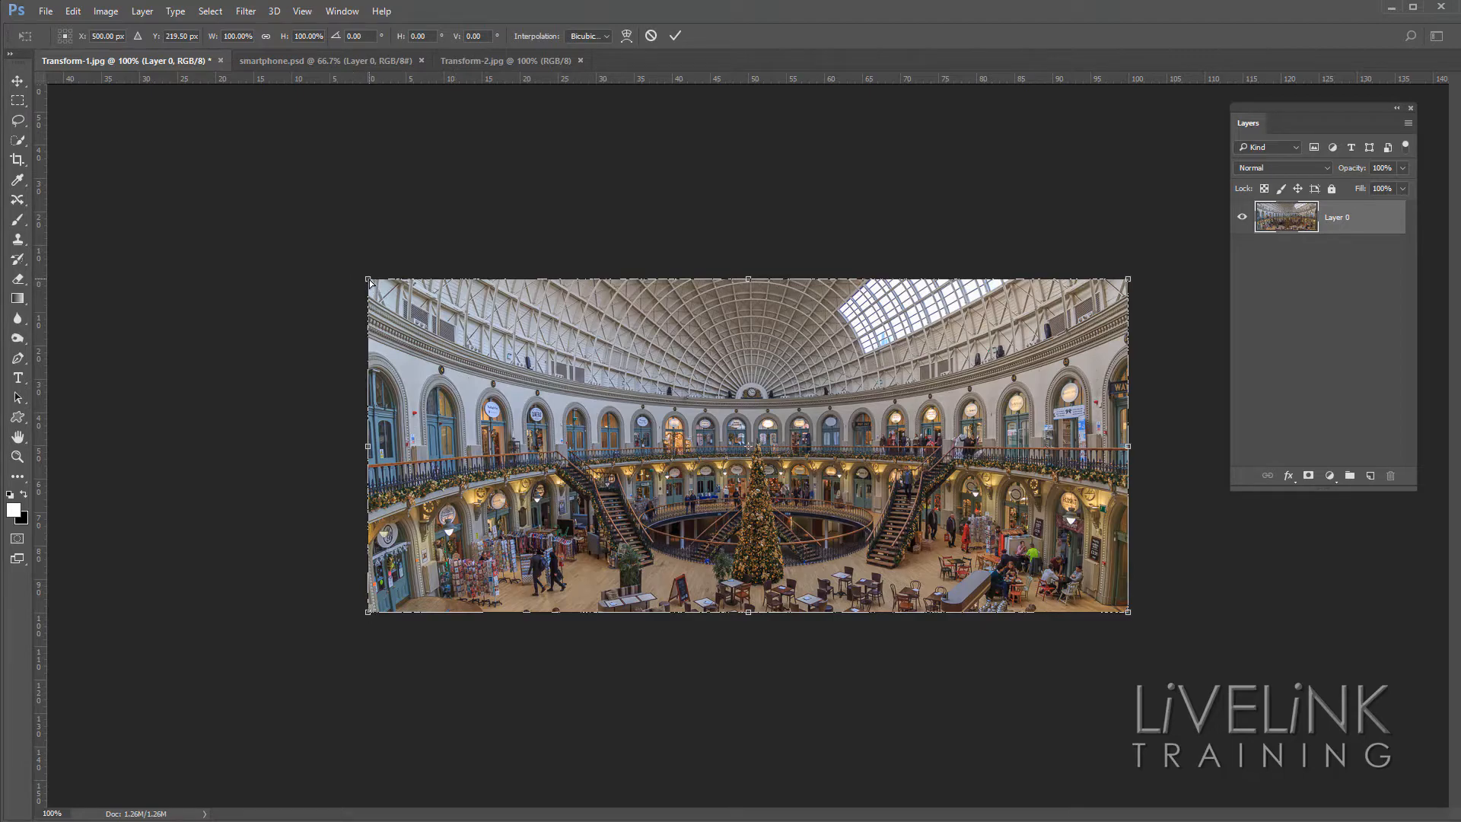
pyautogui.moveTo(369, 282); pyautogui.dragTo(354, 369)
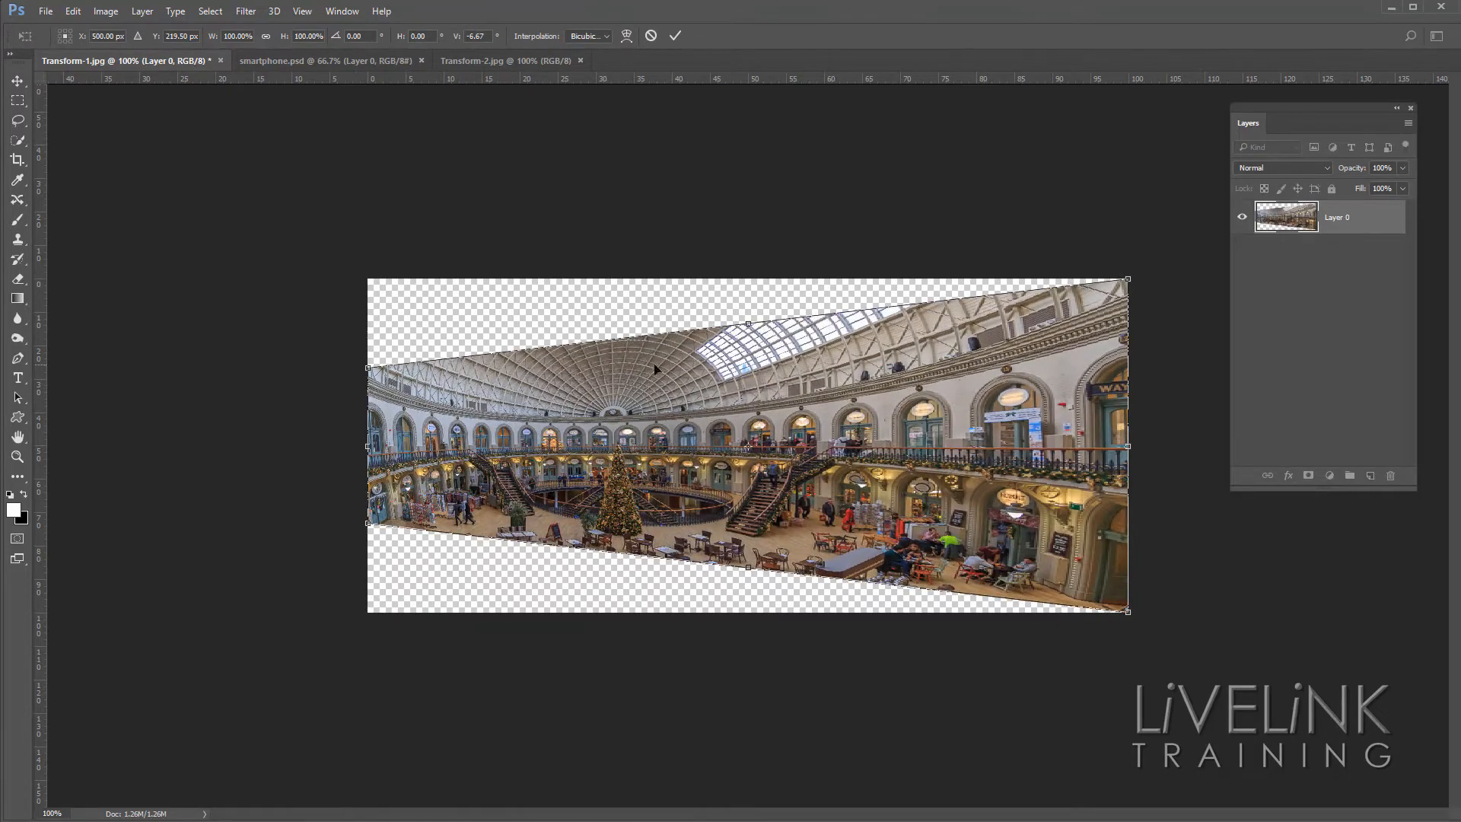
pyautogui.moveTo(1129, 281); pyautogui.dragTo(963, 324)
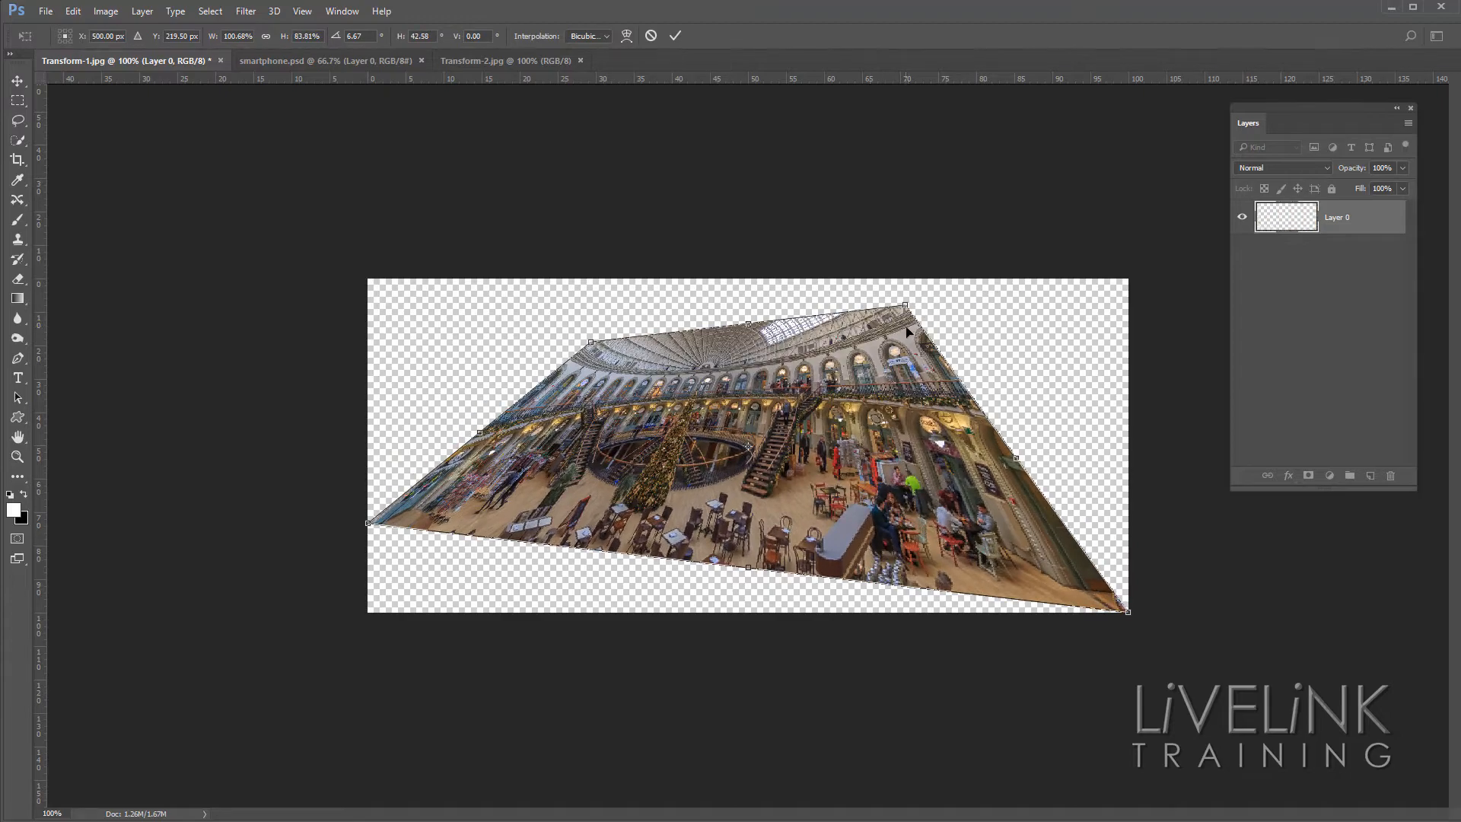
pyautogui.moveTo(1128, 612); pyautogui.dragTo(1003, 569)
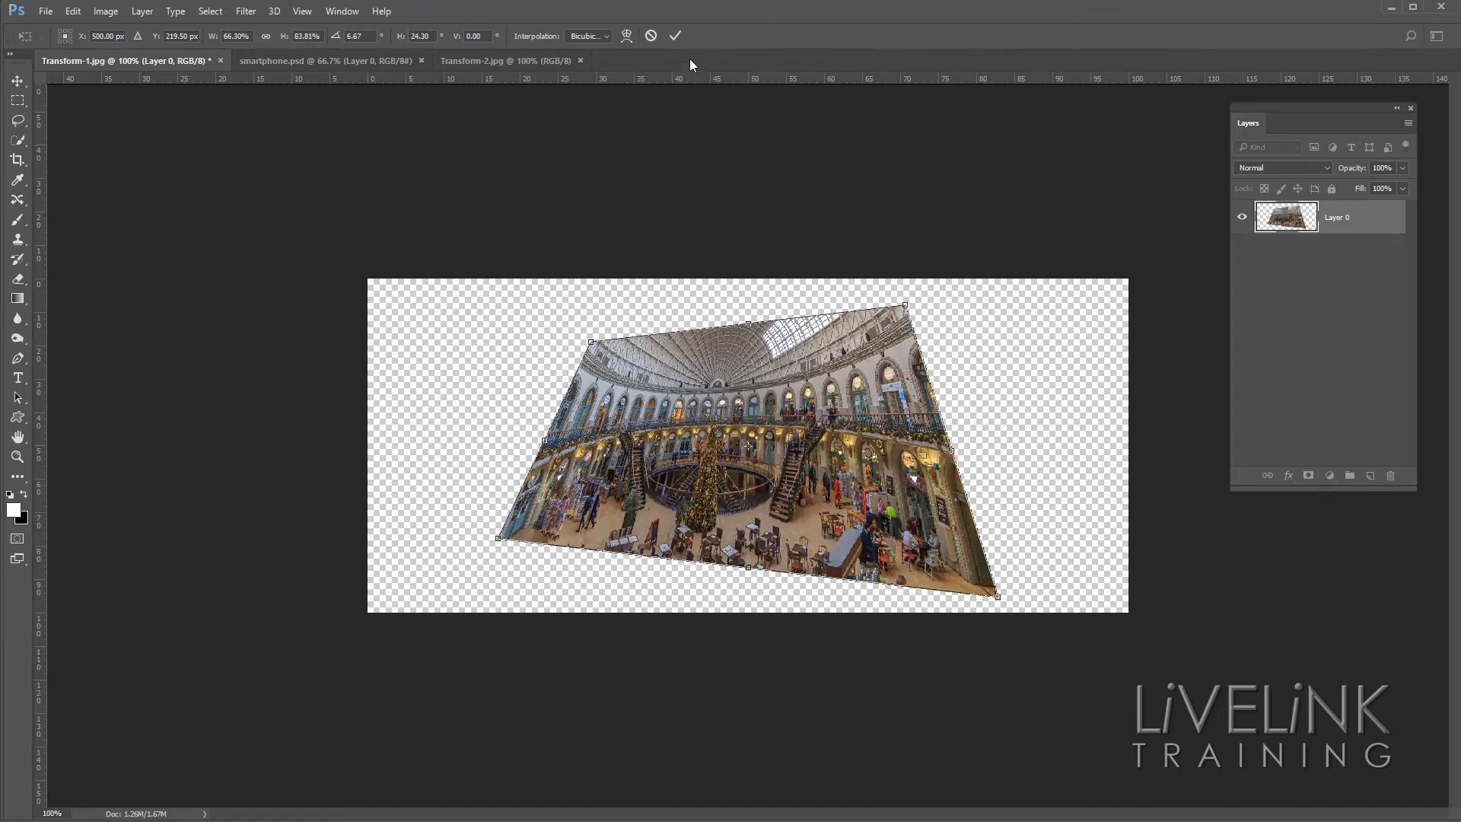
pyautogui.click(651, 36)
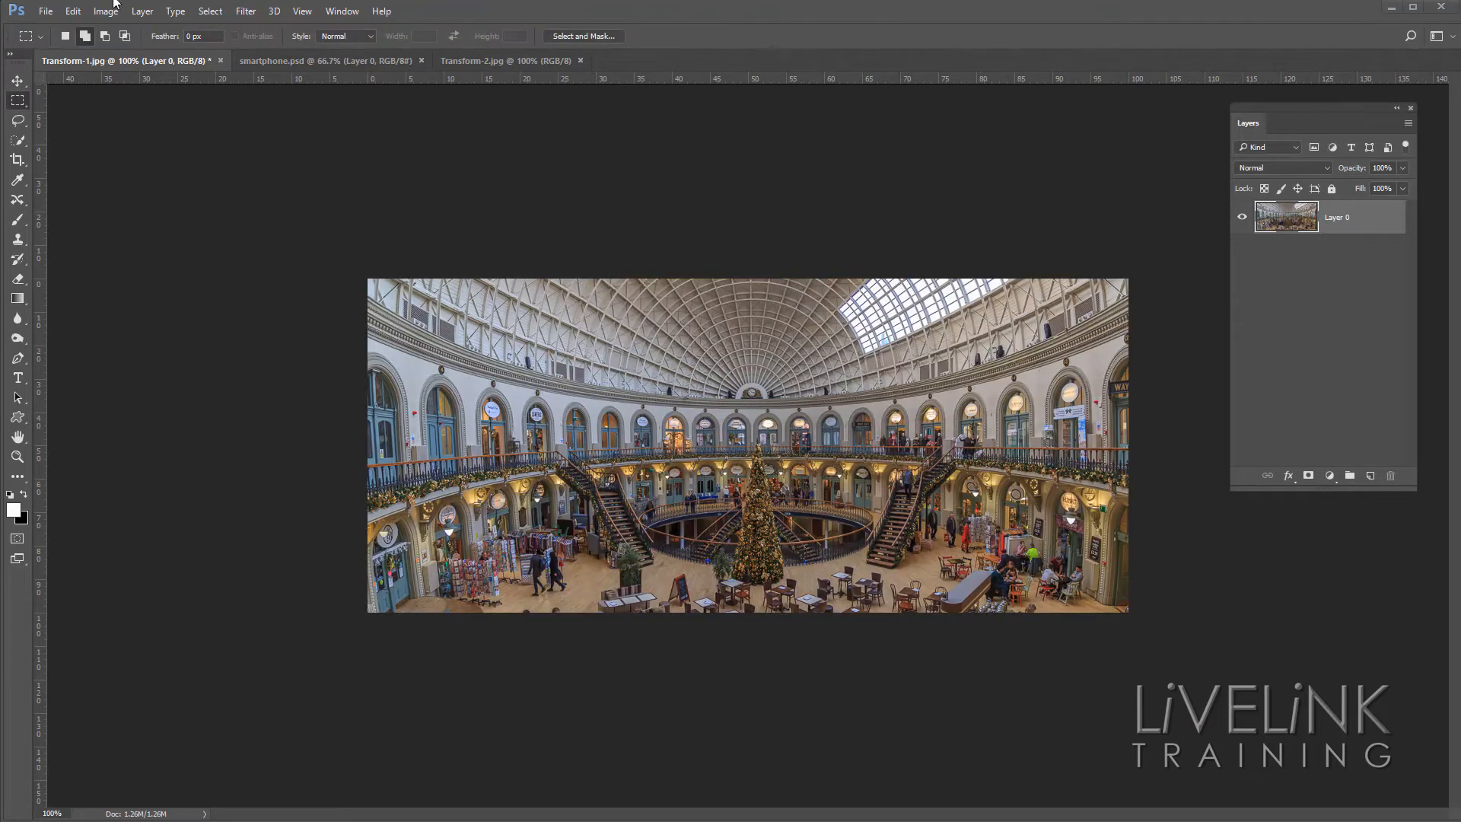
# Try warping Layer 0 by bending all four edges, pulling the upper-left corner inward and shifting the area near the dome's centre
pyautogui.click(73, 11)
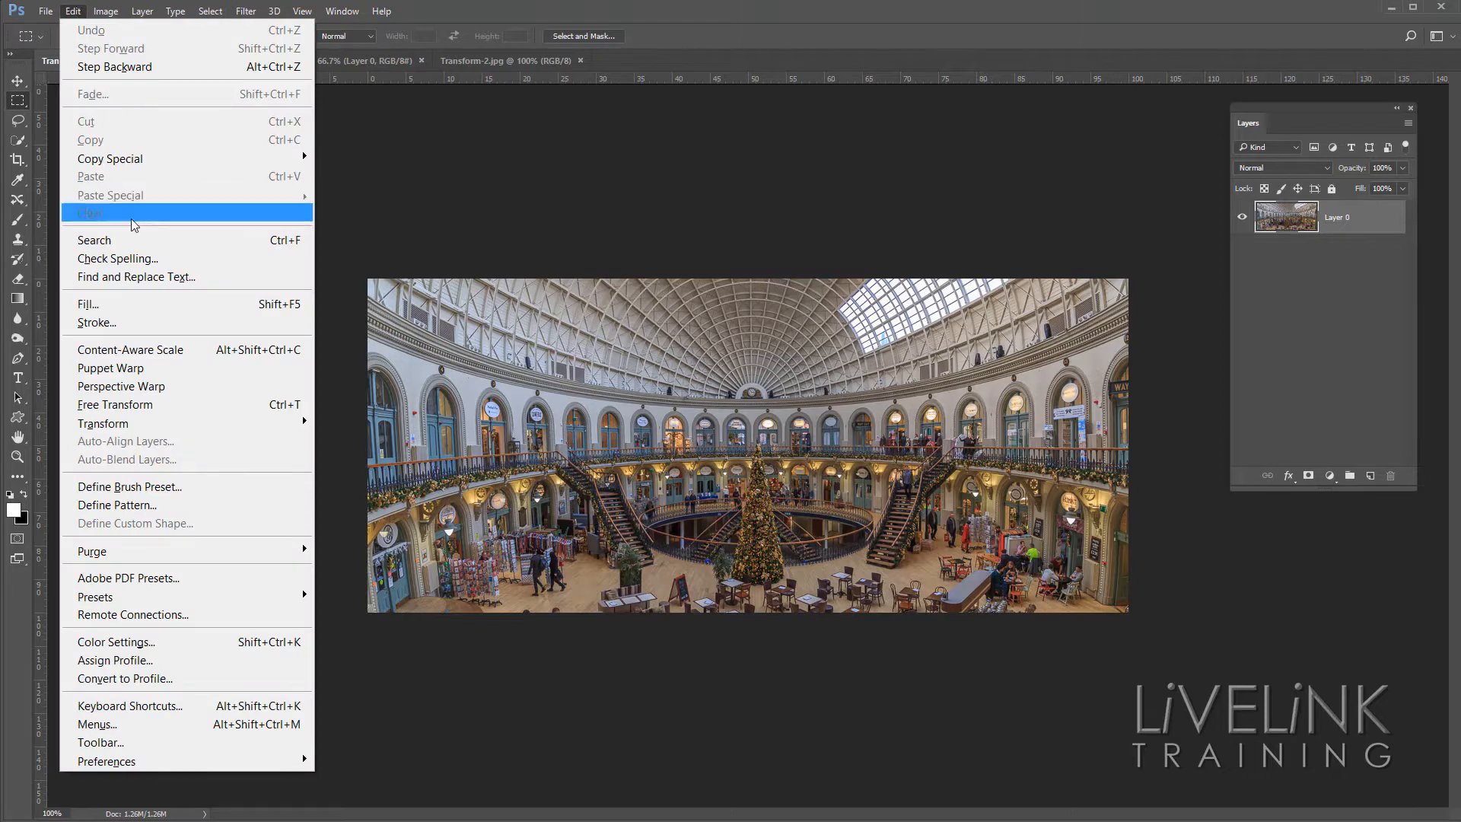
pyautogui.moveTo(196, 424)
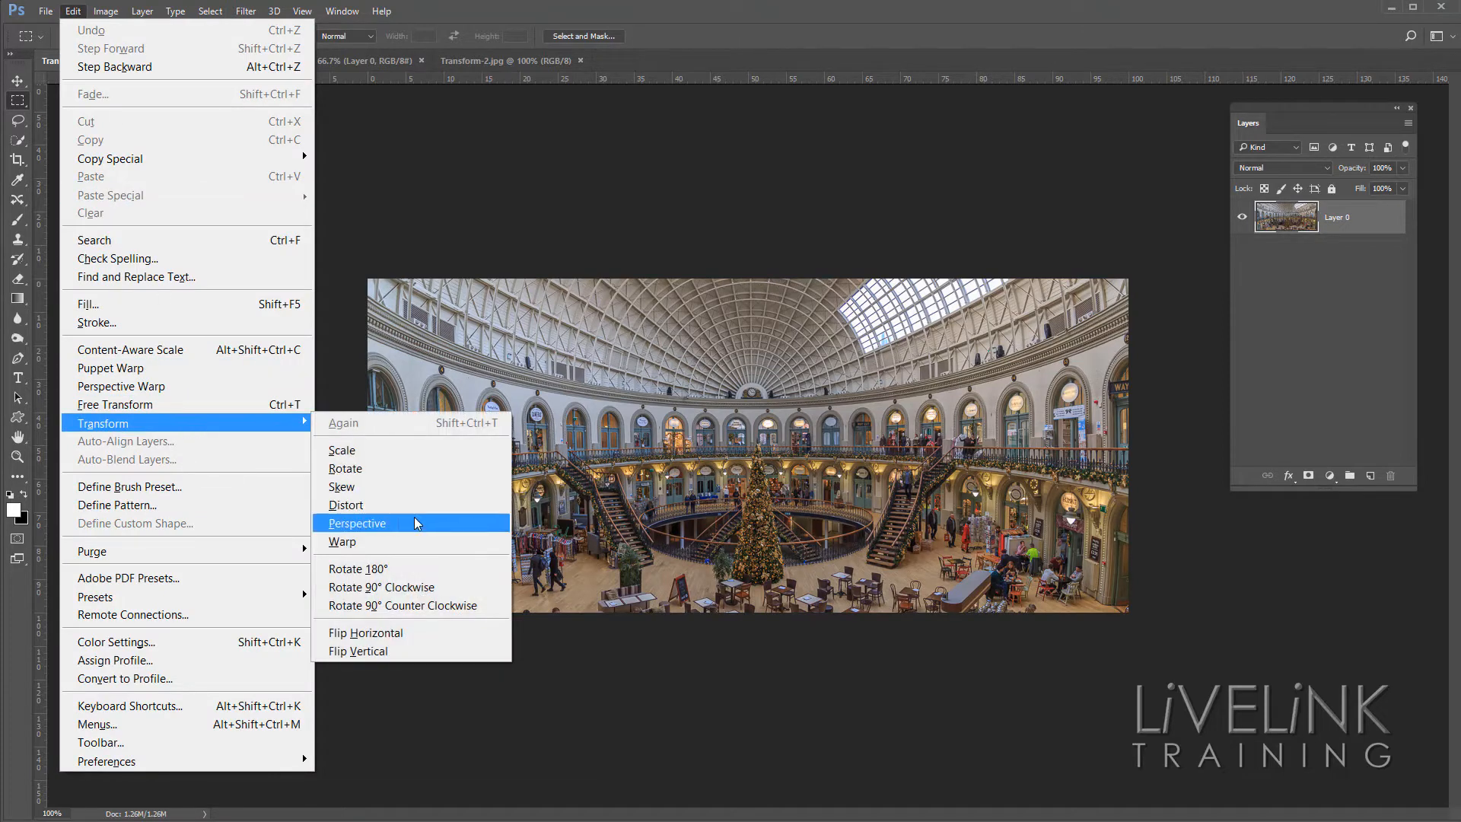
pyautogui.click(418, 542)
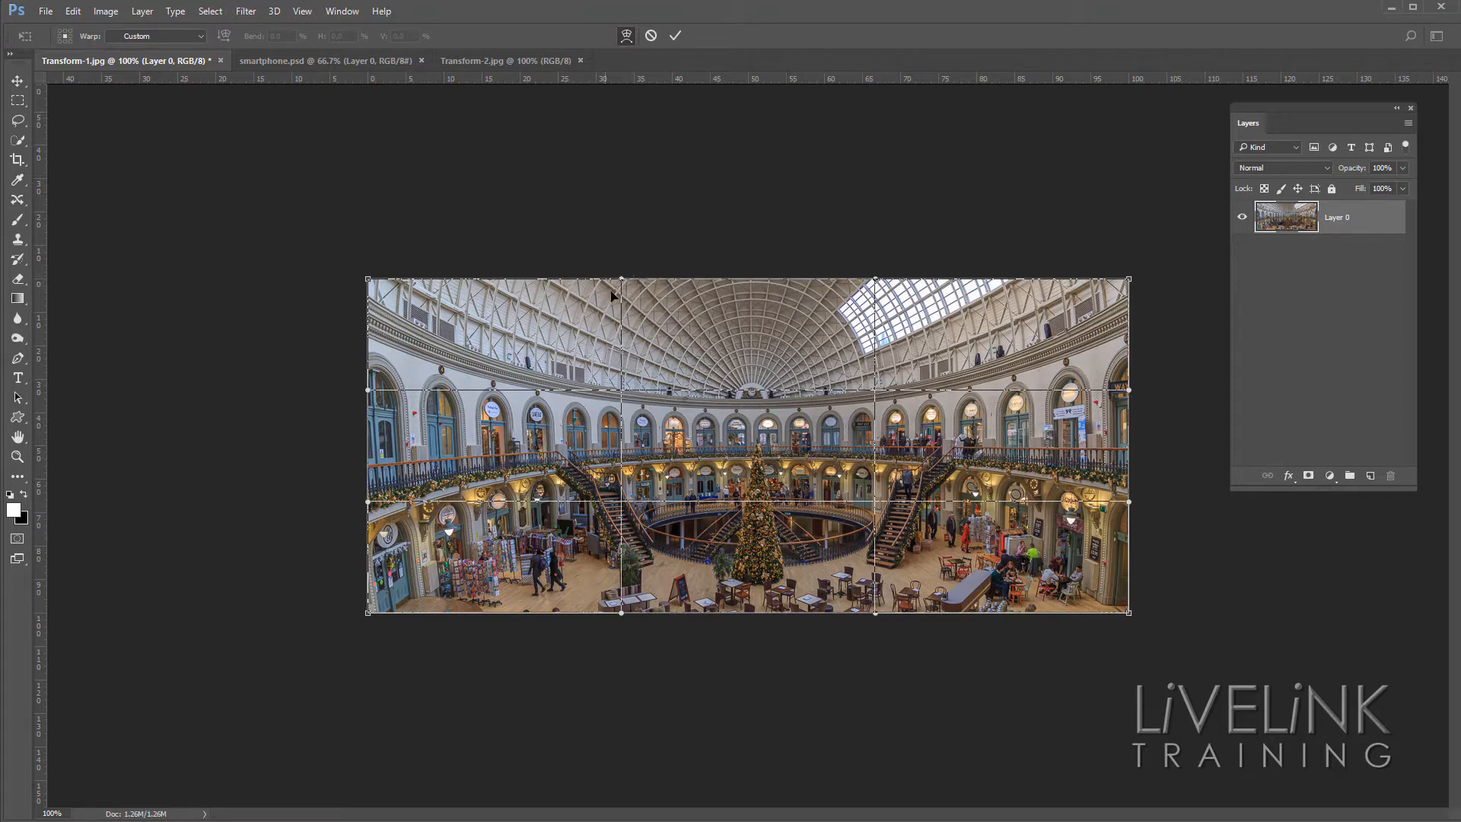
pyautogui.moveTo(622, 279); pyautogui.dragTo(532, 205)
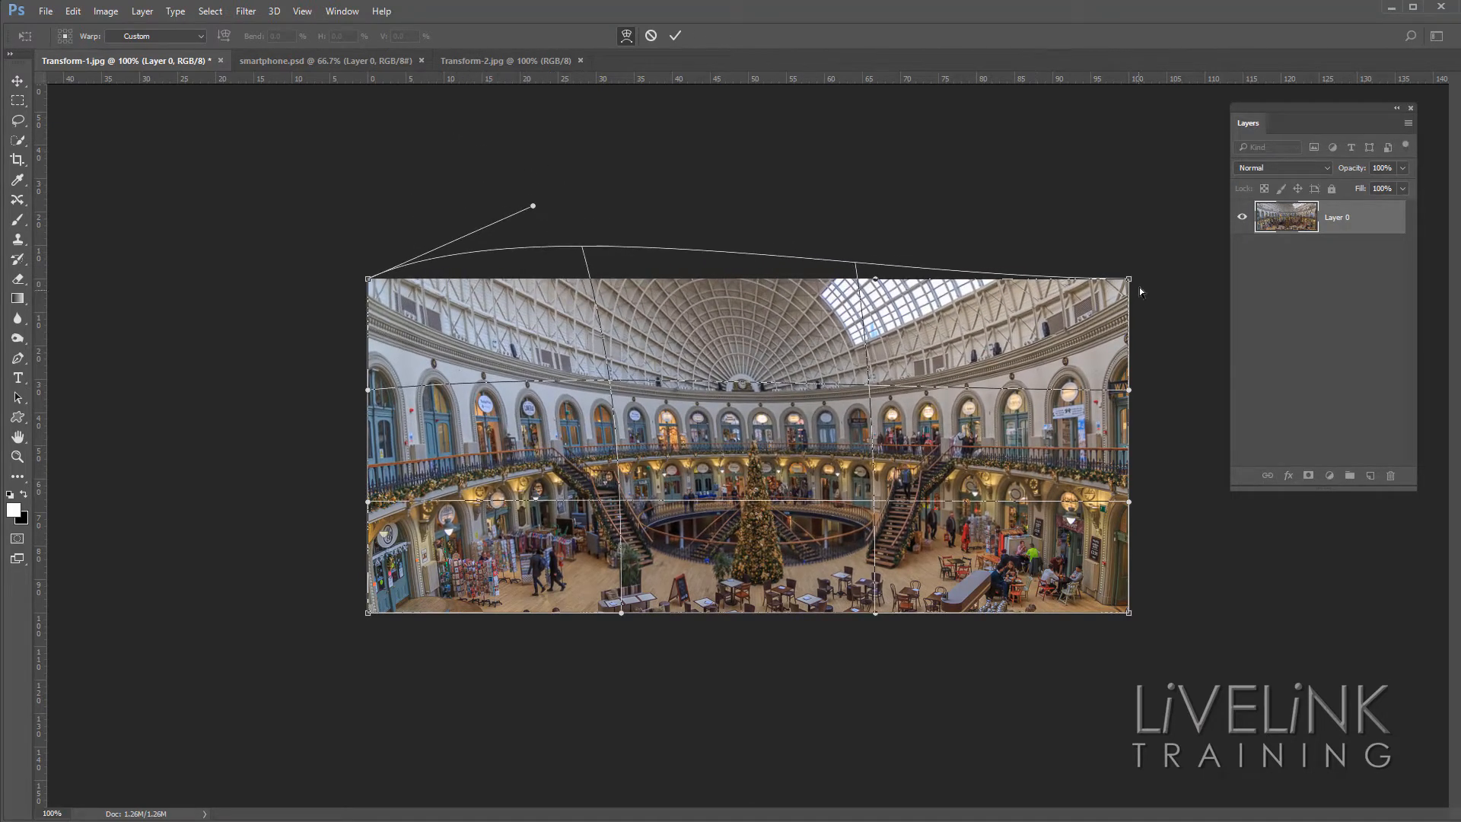
pyautogui.moveTo(1130, 392); pyautogui.dragTo(1189, 341)
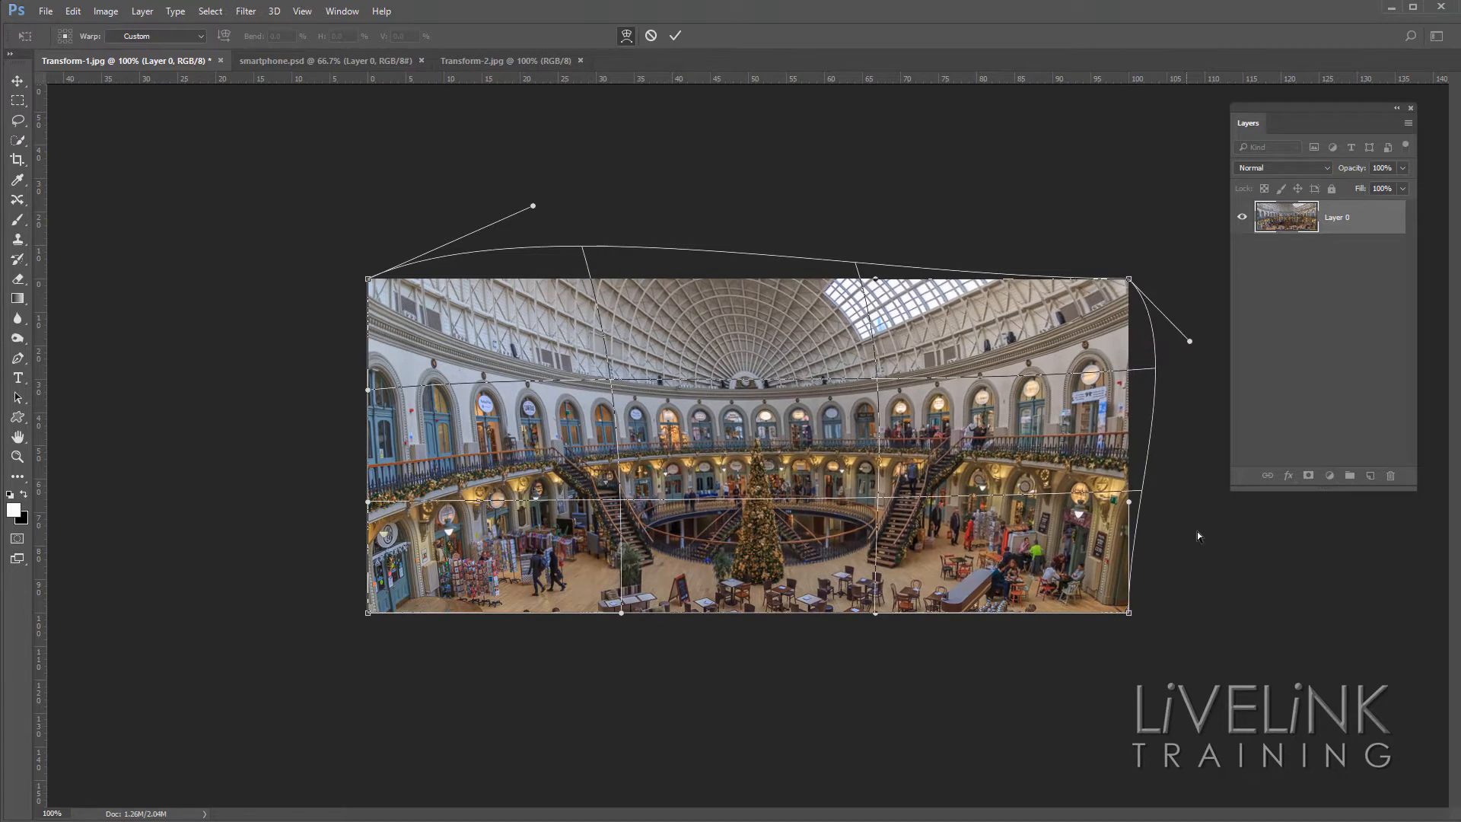
pyautogui.moveTo(1128, 502); pyautogui.dragTo(988, 563)
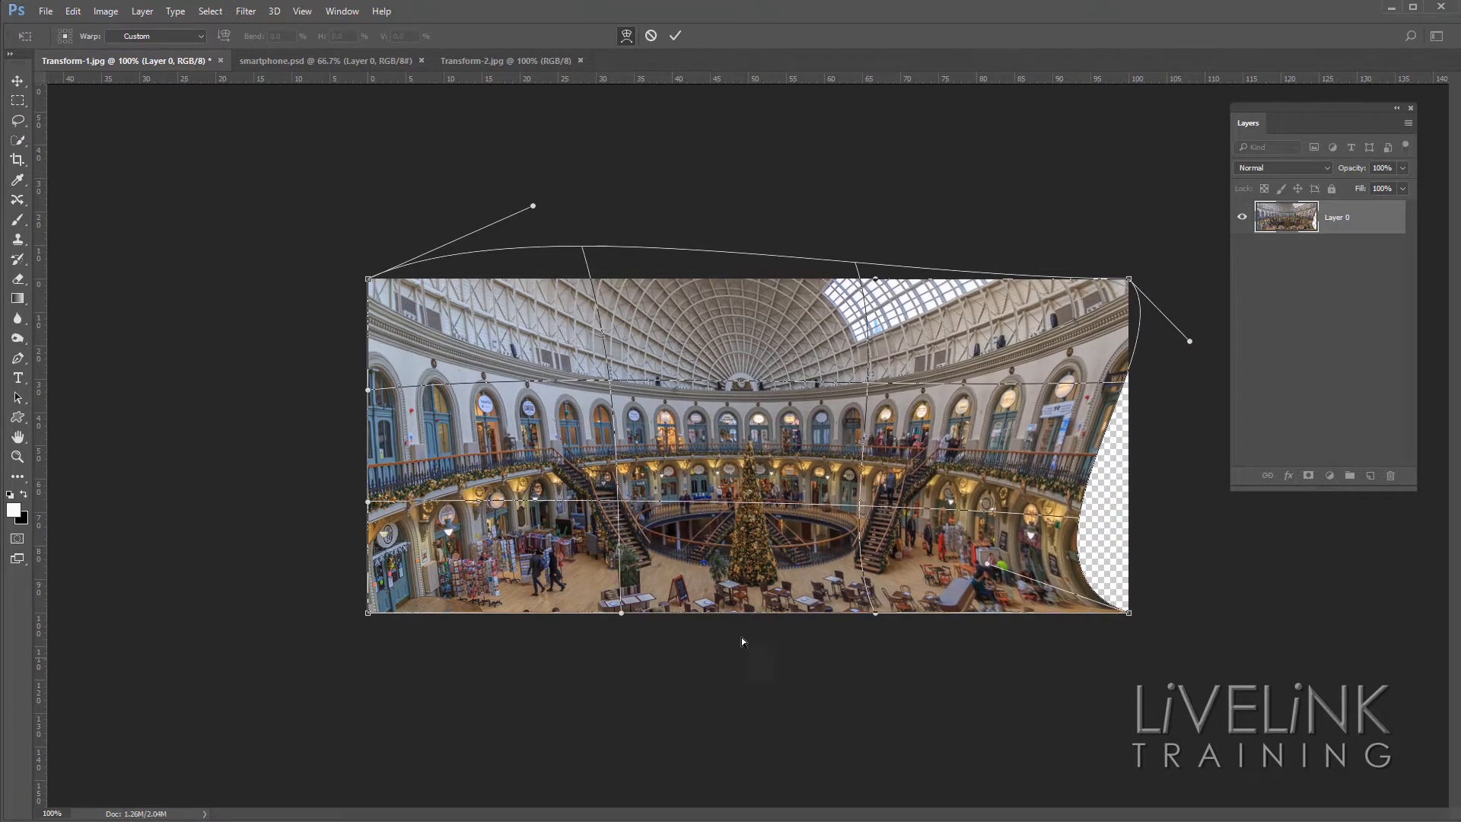
pyautogui.moveTo(623, 614); pyautogui.dragTo(709, 515)
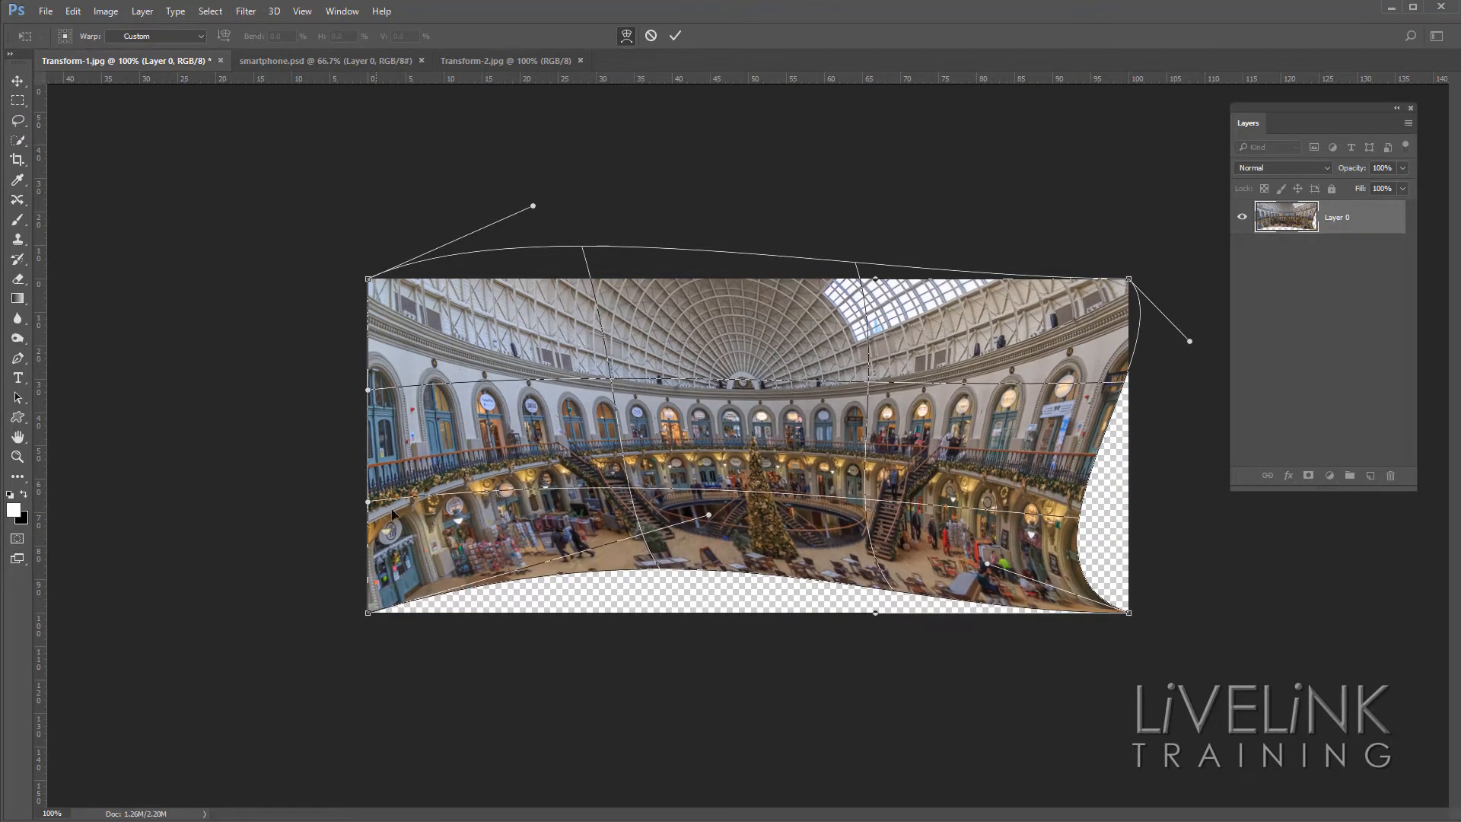
pyautogui.moveTo(368, 502); pyautogui.dragTo(468, 576)
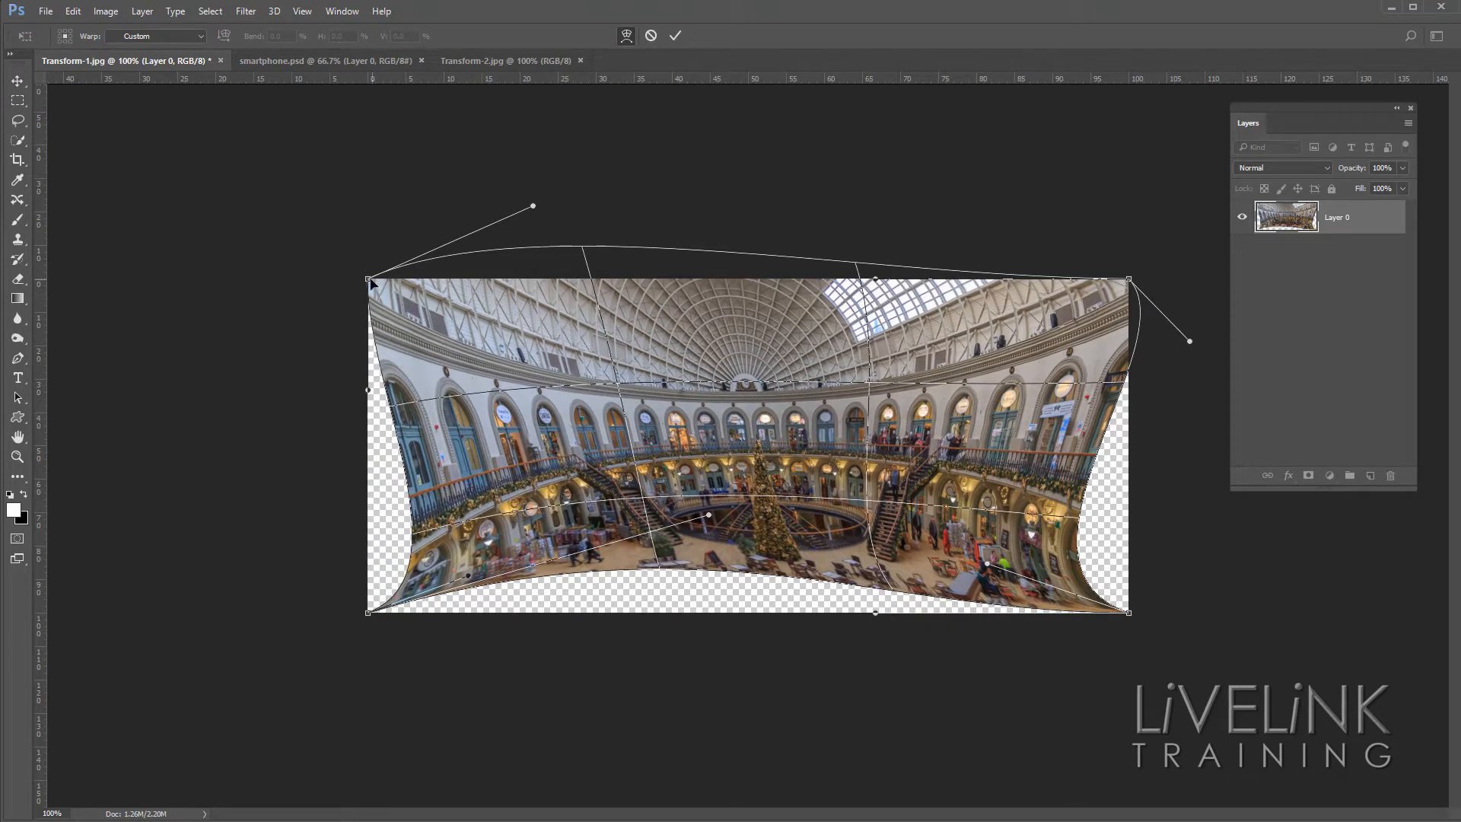
pyautogui.moveTo(370, 282); pyautogui.dragTo(419, 311)
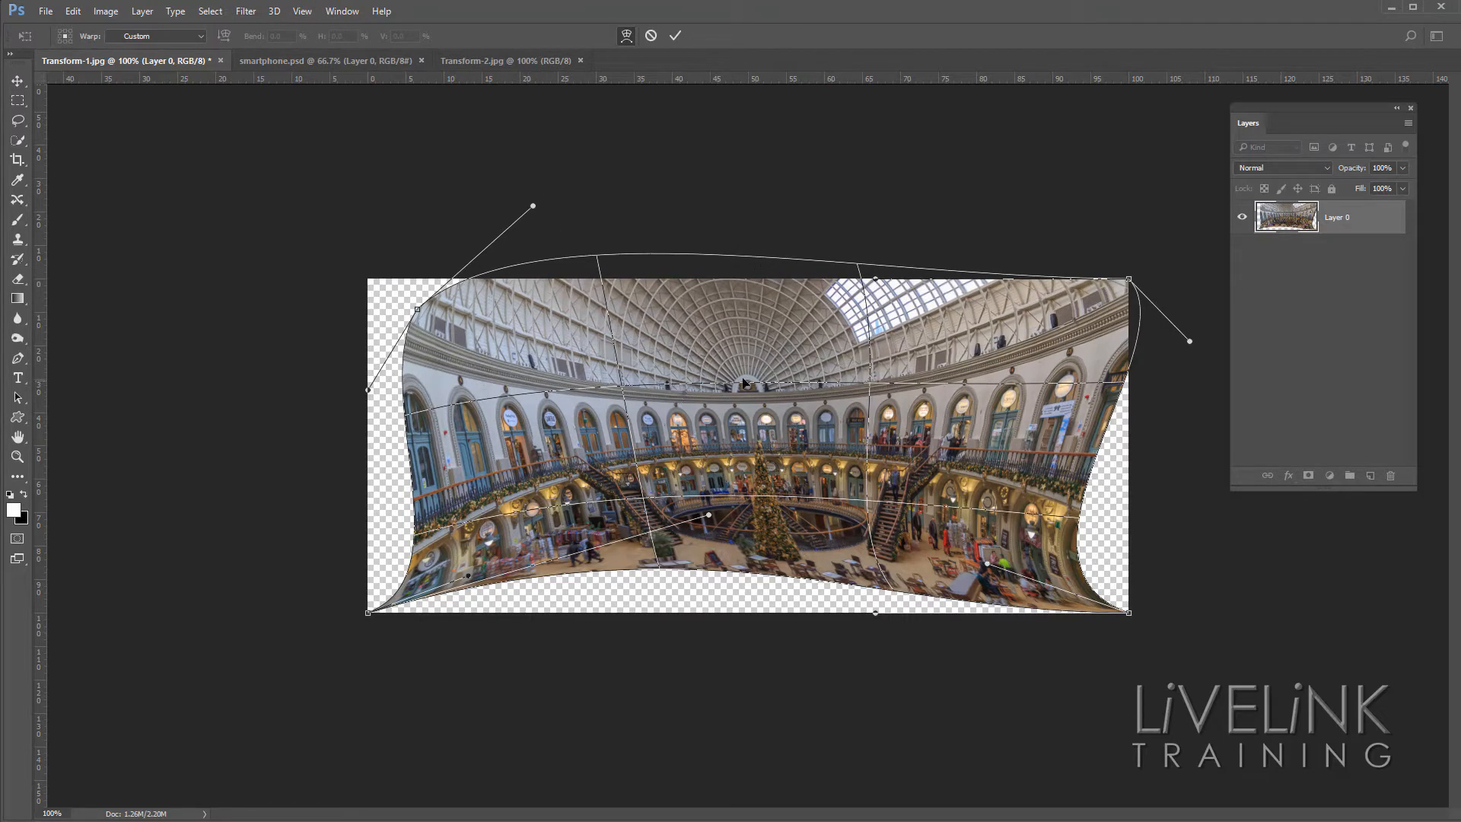
pyautogui.moveTo(730, 357); pyautogui.dragTo(701, 363)
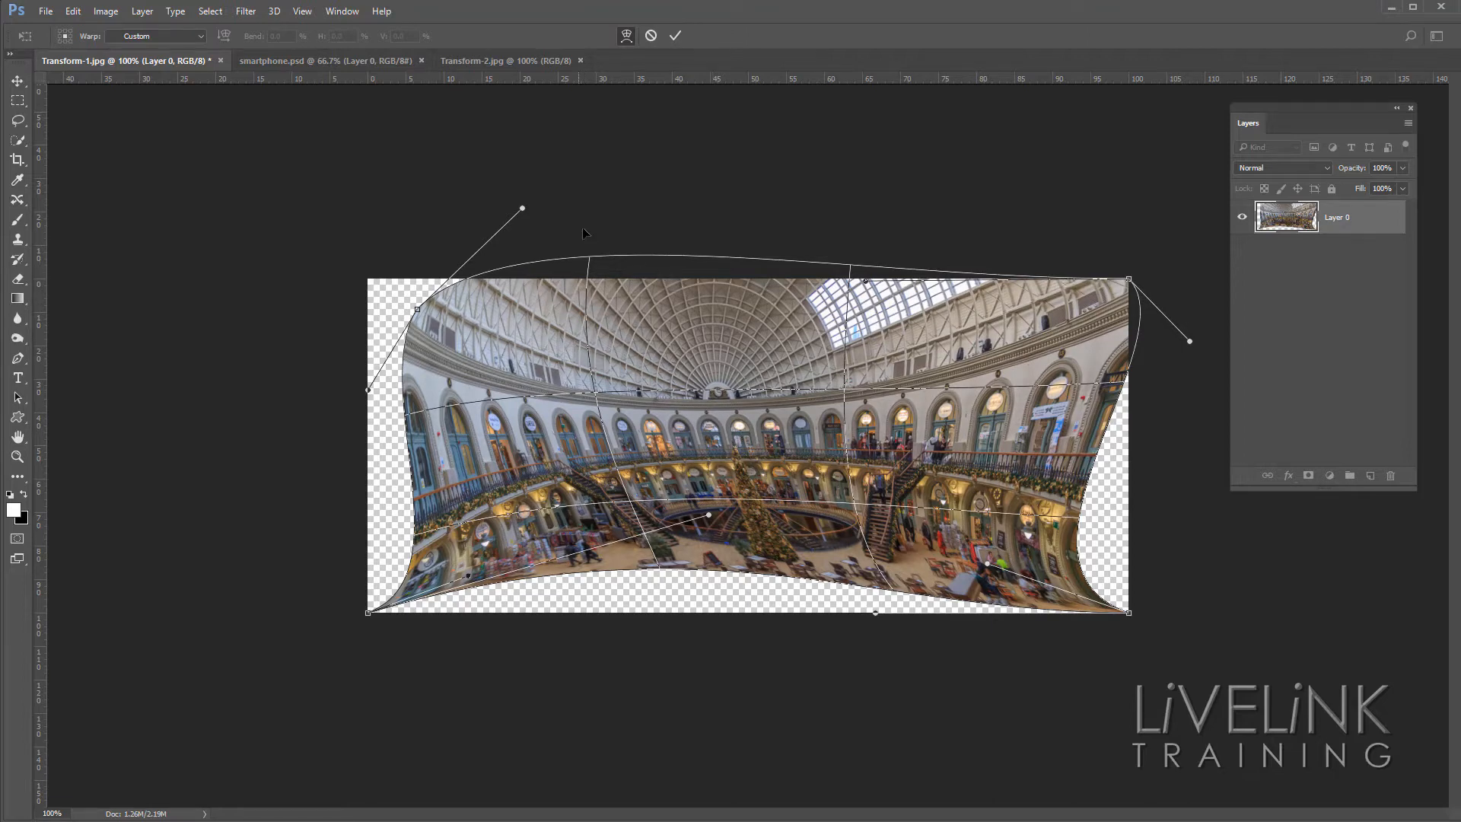
# Switch from warp to free transform, try moving the warped layer to about X 525 px, Y 200 px, and discard the transform
pyautogui.click(626, 38)
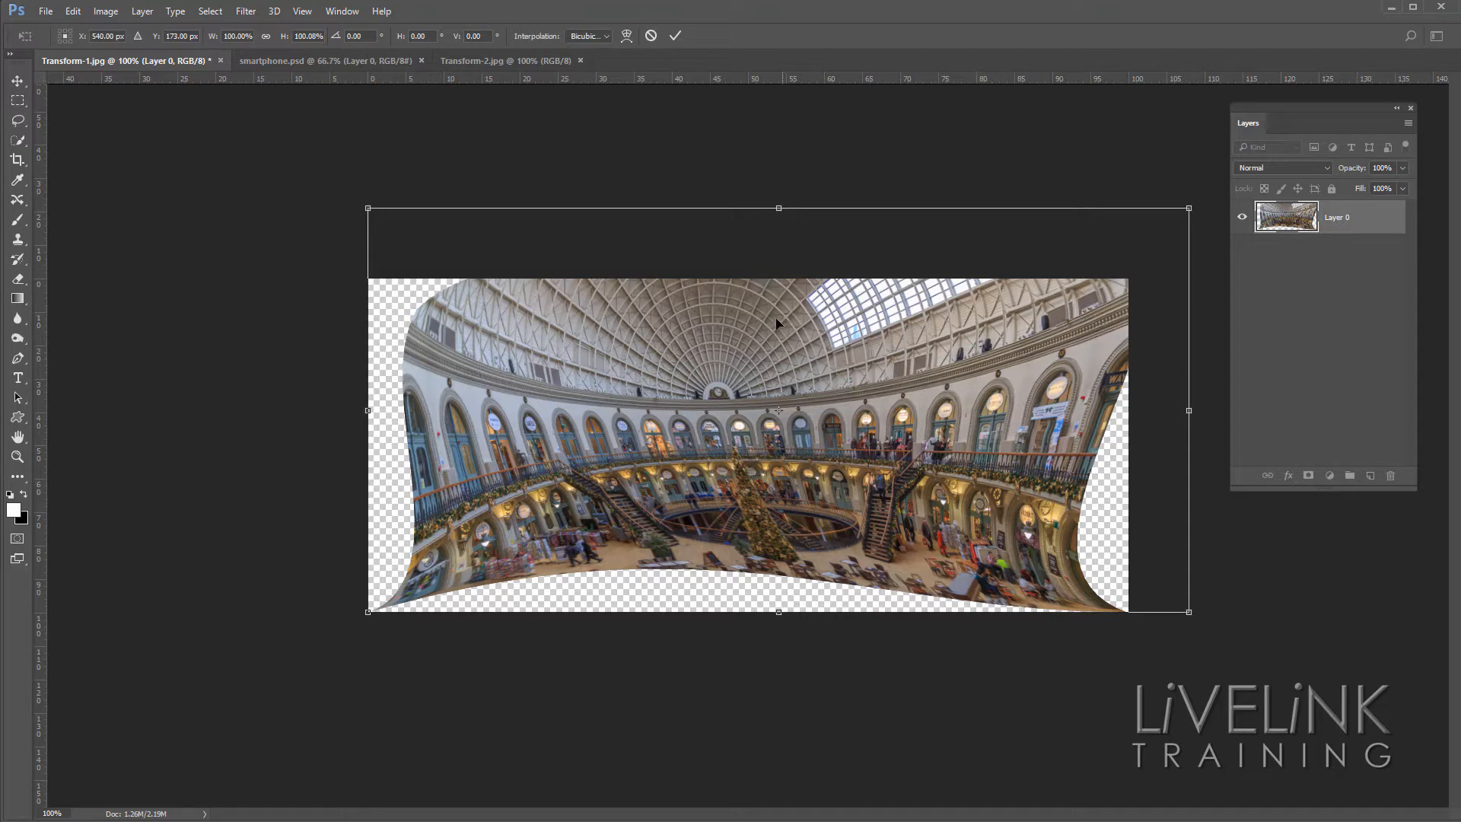
pyautogui.moveTo(752, 306); pyautogui.dragTo(754, 342)
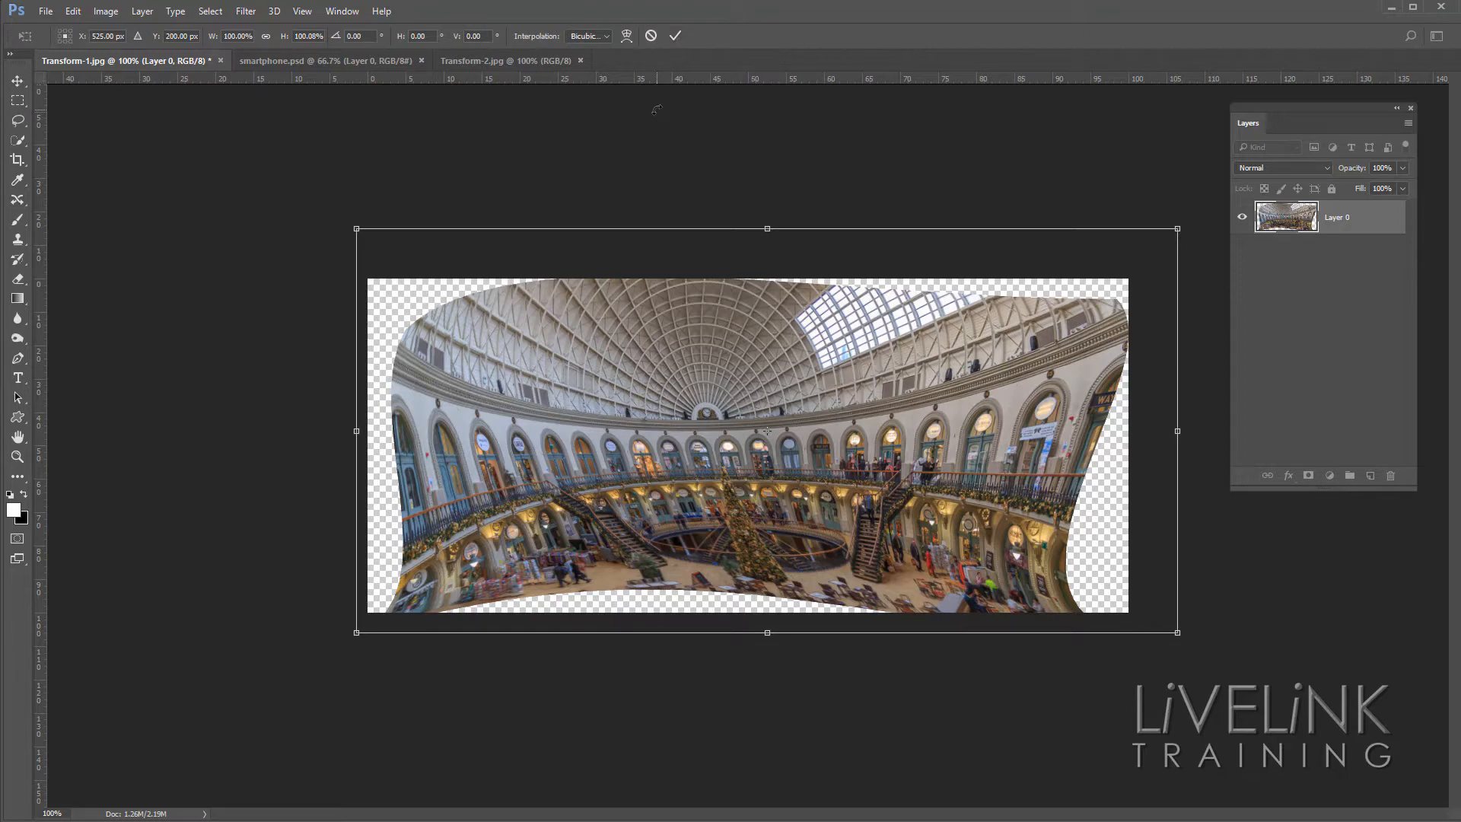
pyautogui.click(651, 37)
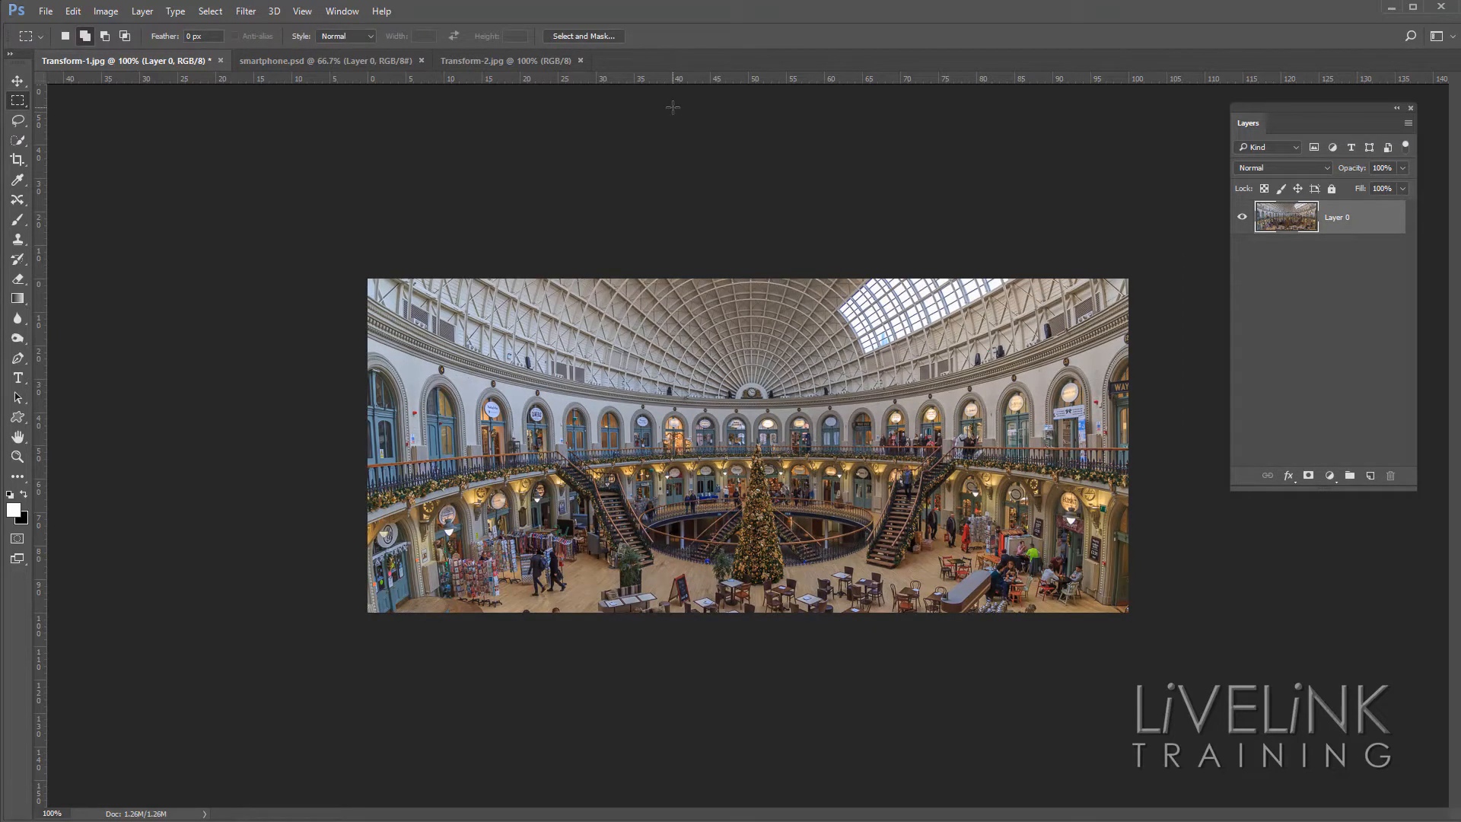
# Try rotating Layer 0 by 180° with the preset rotation, and undo it
pyautogui.click(74, 12)
pyautogui.moveTo(180, 426)
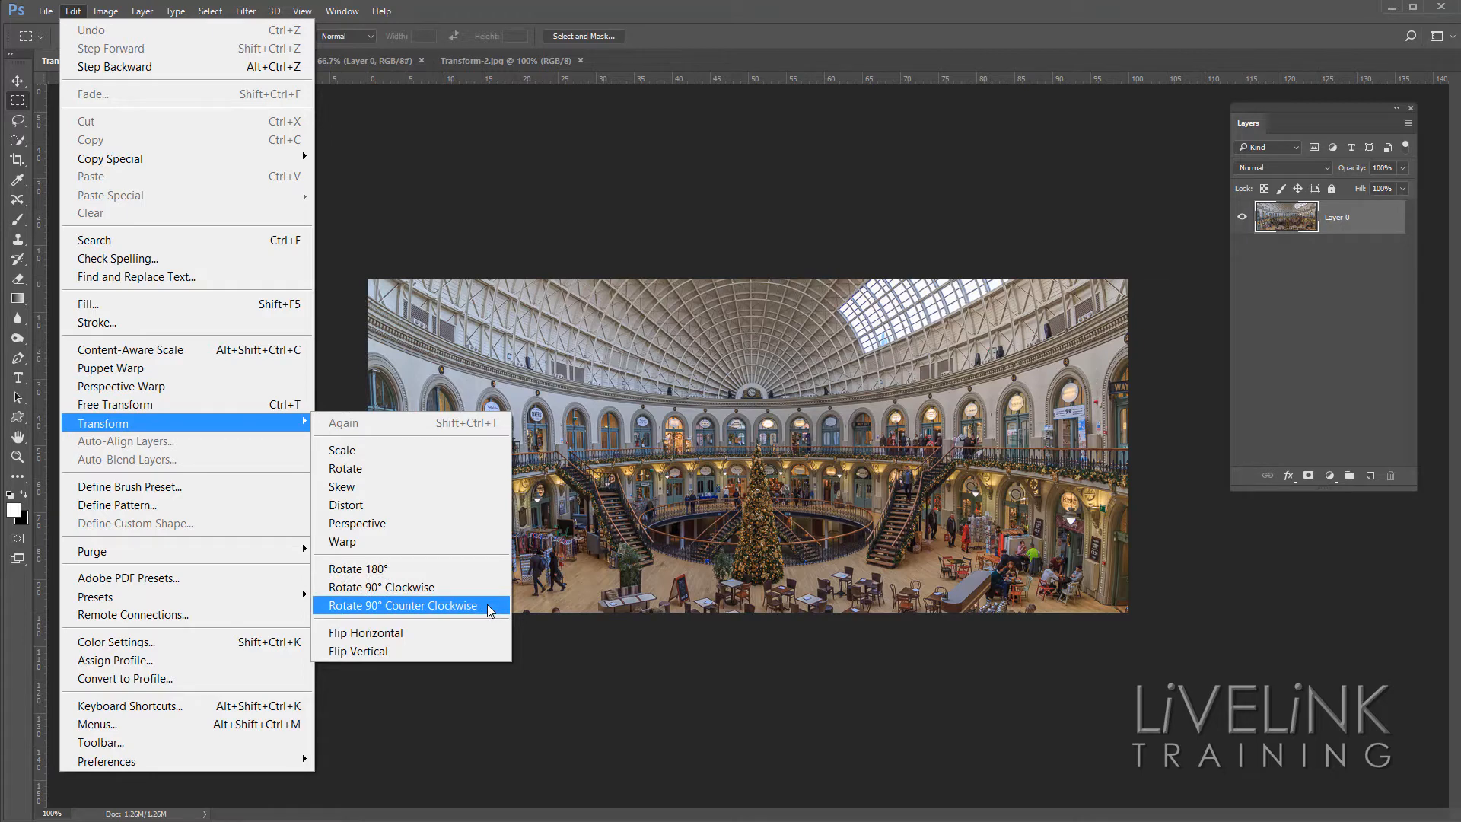
pyautogui.click(413, 573)
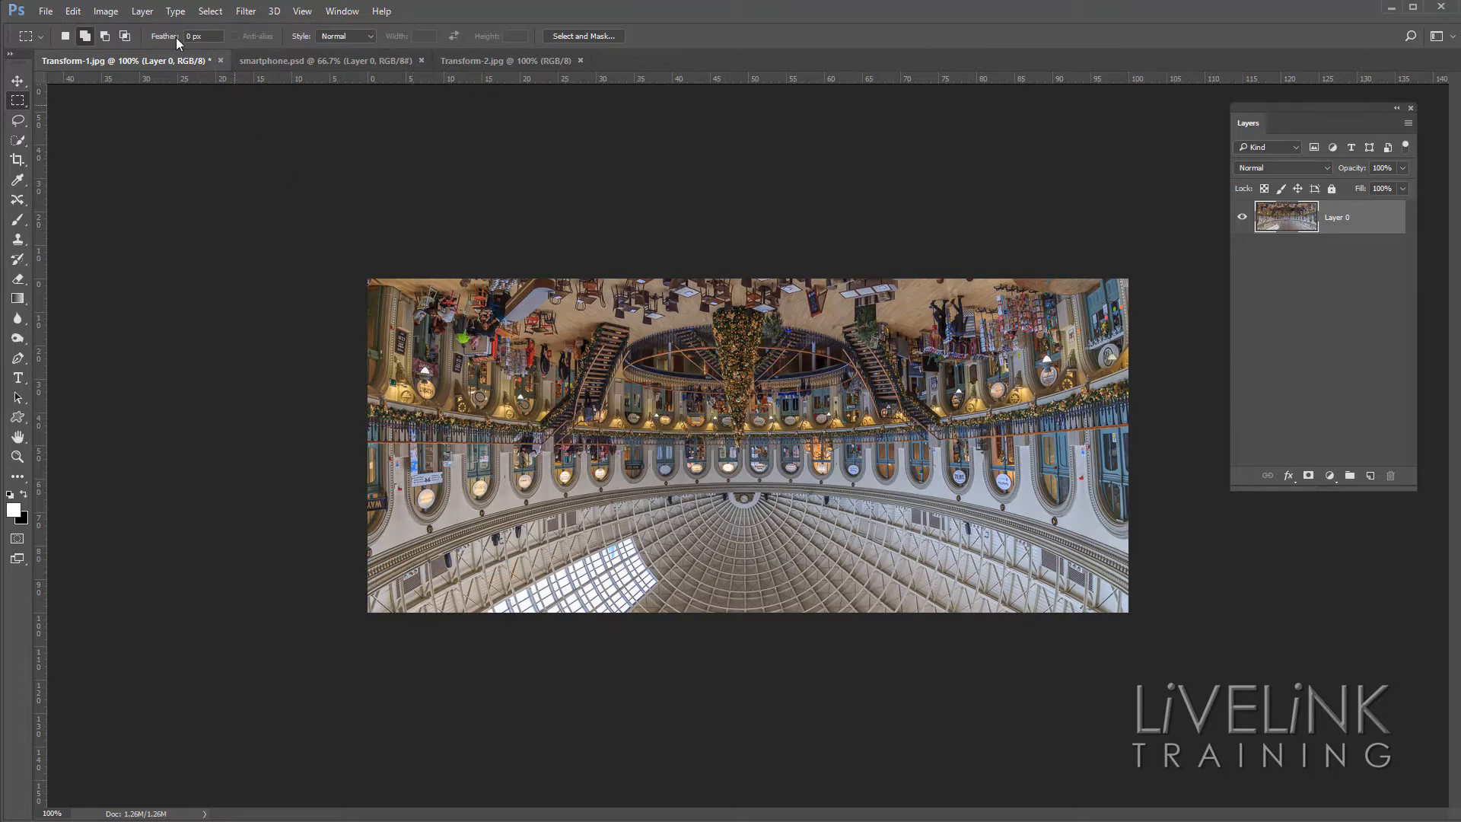
pyautogui.click(74, 12)
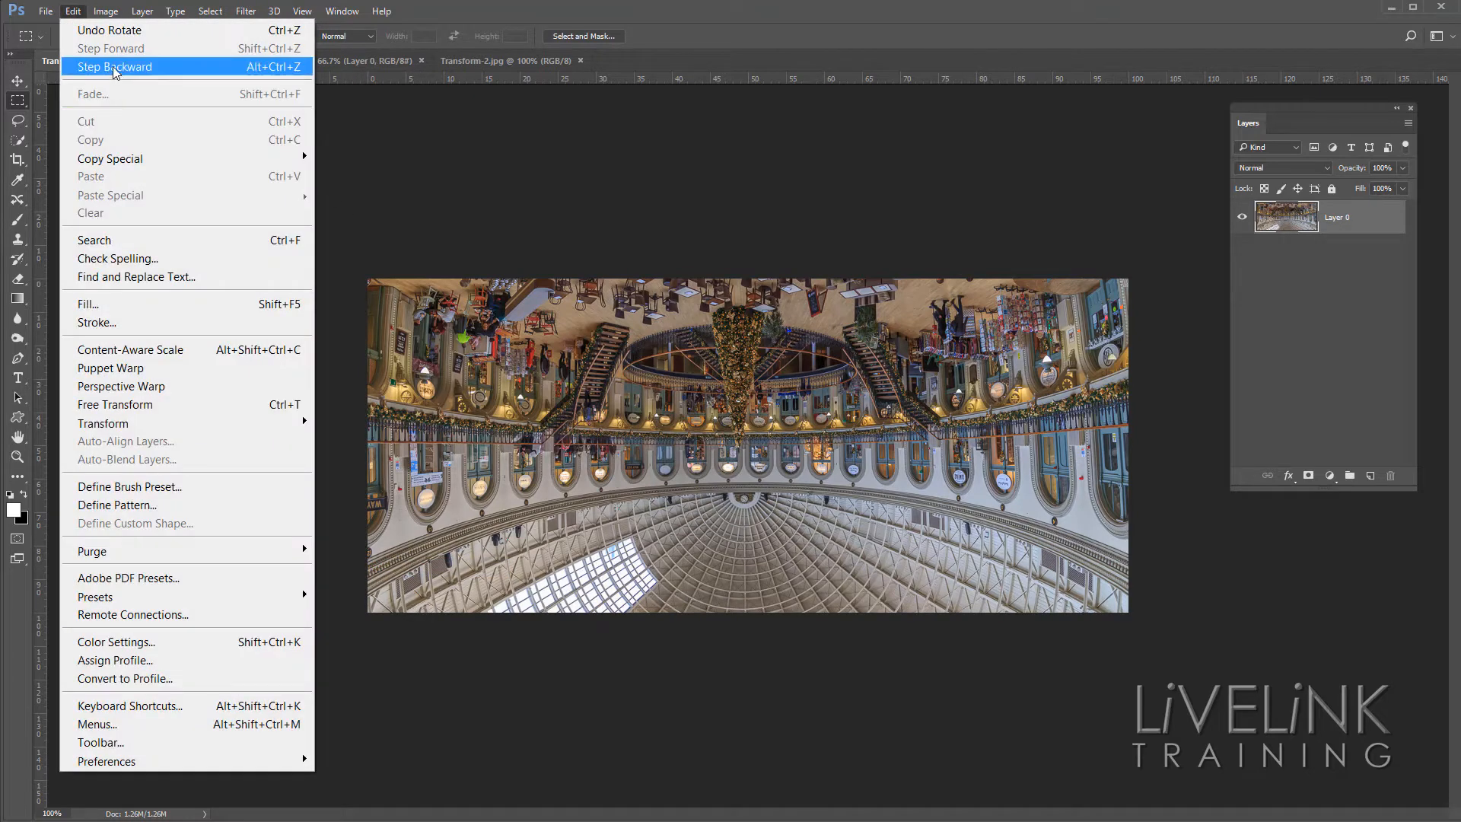
pyautogui.click(104, 29)
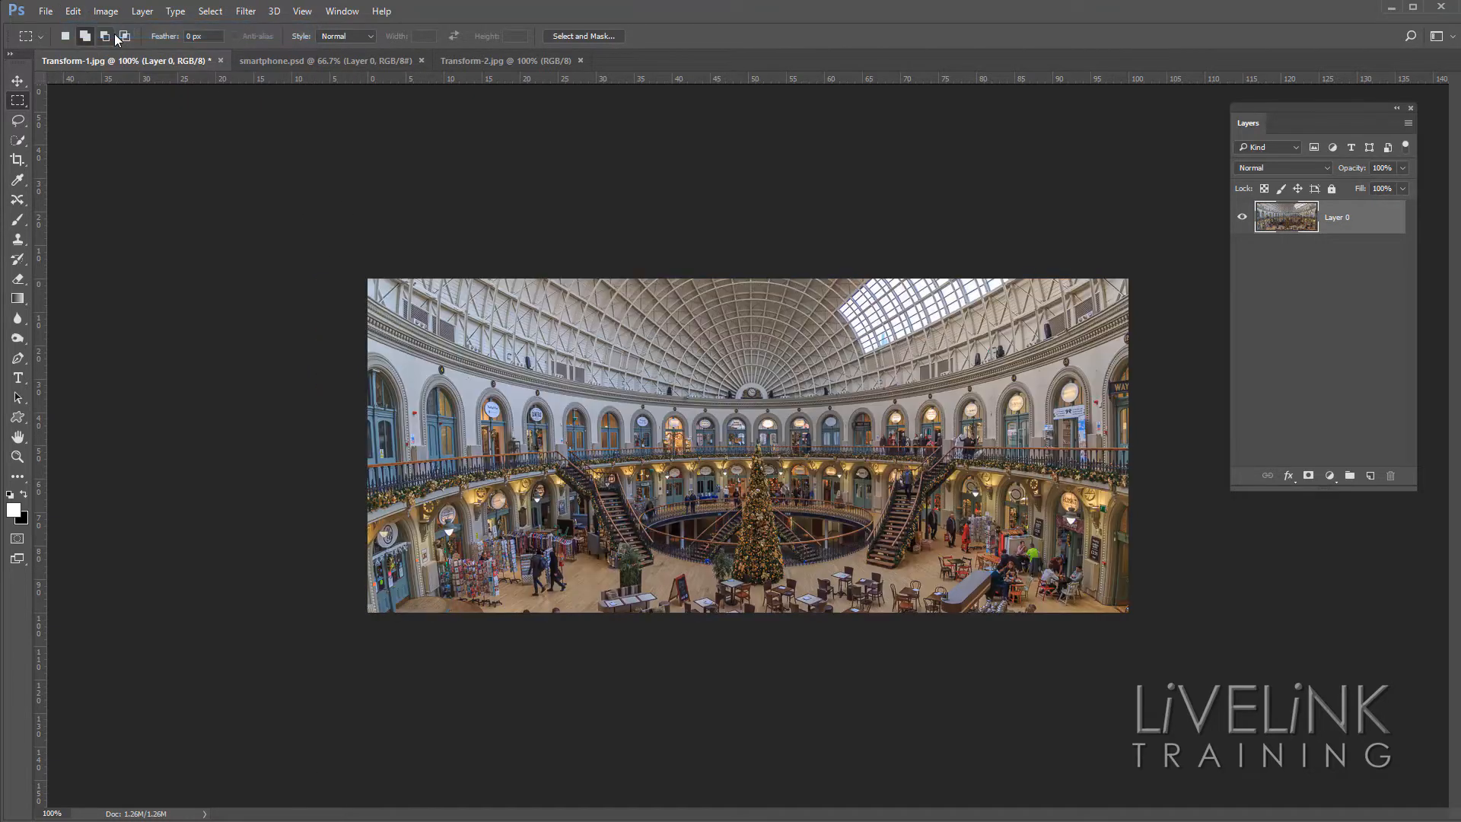
# Rotate Layer 0 by 90° clockwise with the preset rotation
pyautogui.click(74, 13)
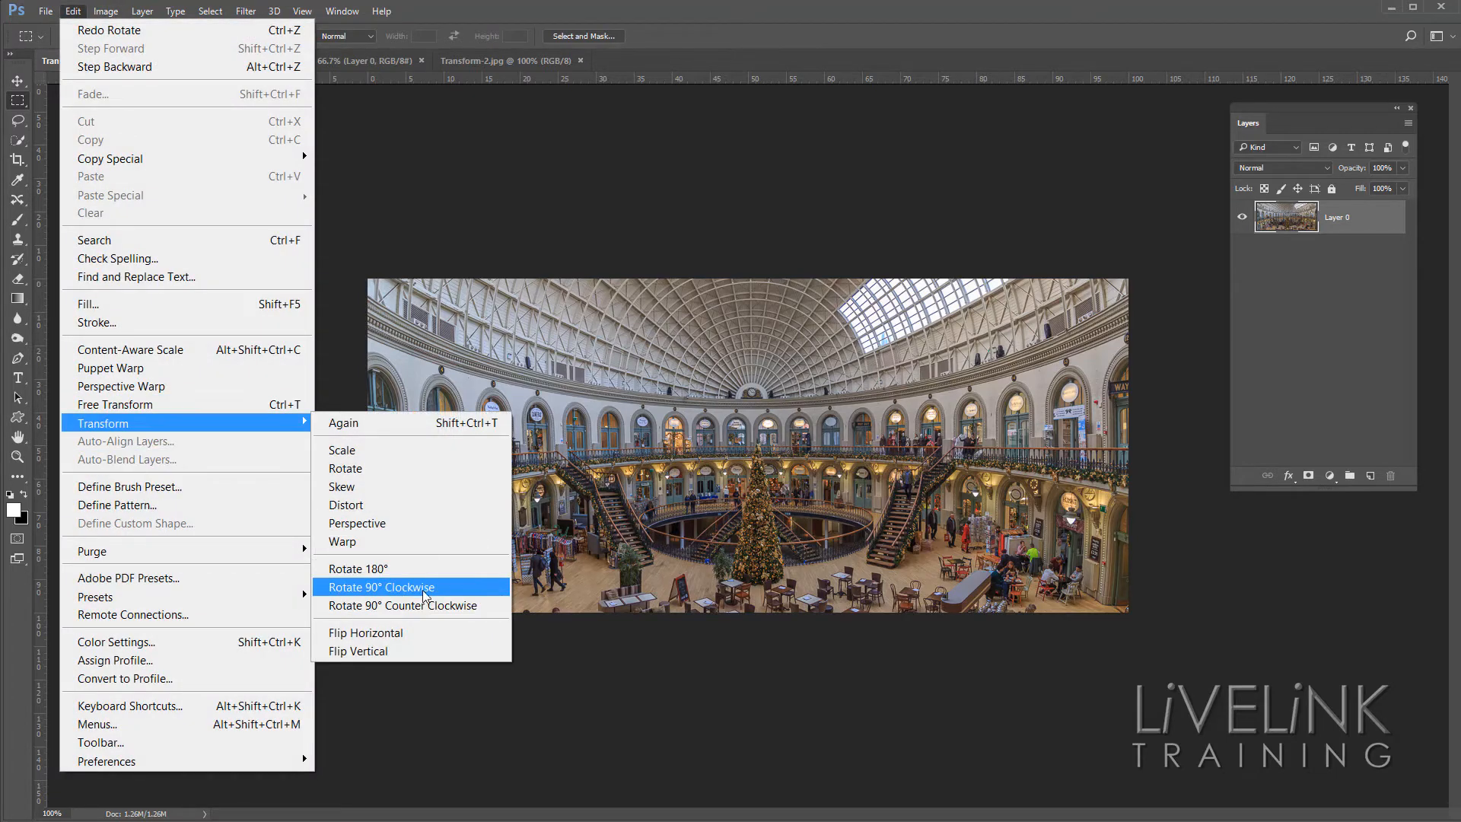
pyautogui.click(438, 590)
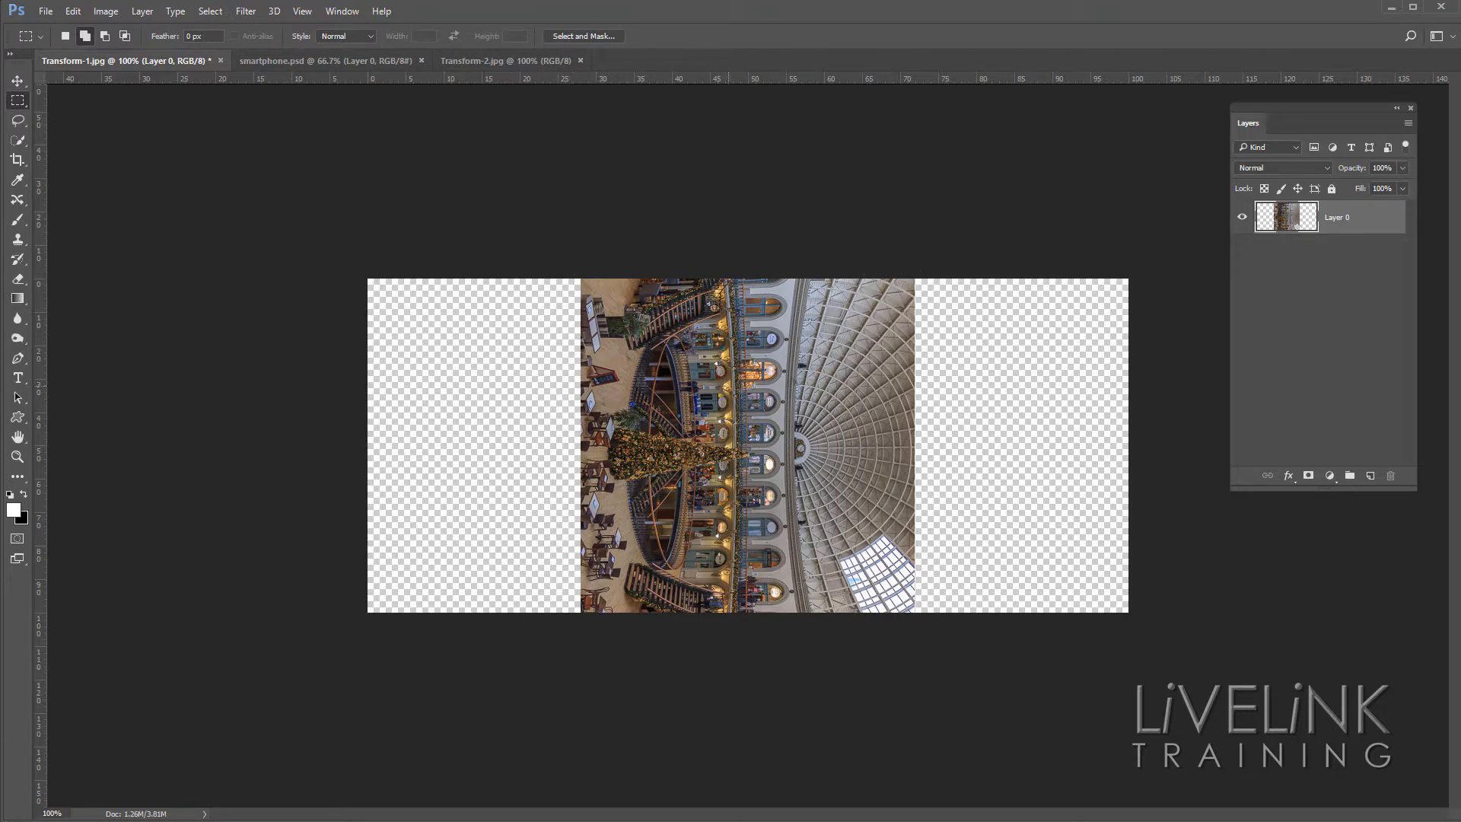
# Try Reveal All to expand the canvas around the full height of the rotated Layer 0
pyautogui.click(106, 11)
pyautogui.click(516, 239)
pyautogui.click(111, 13)
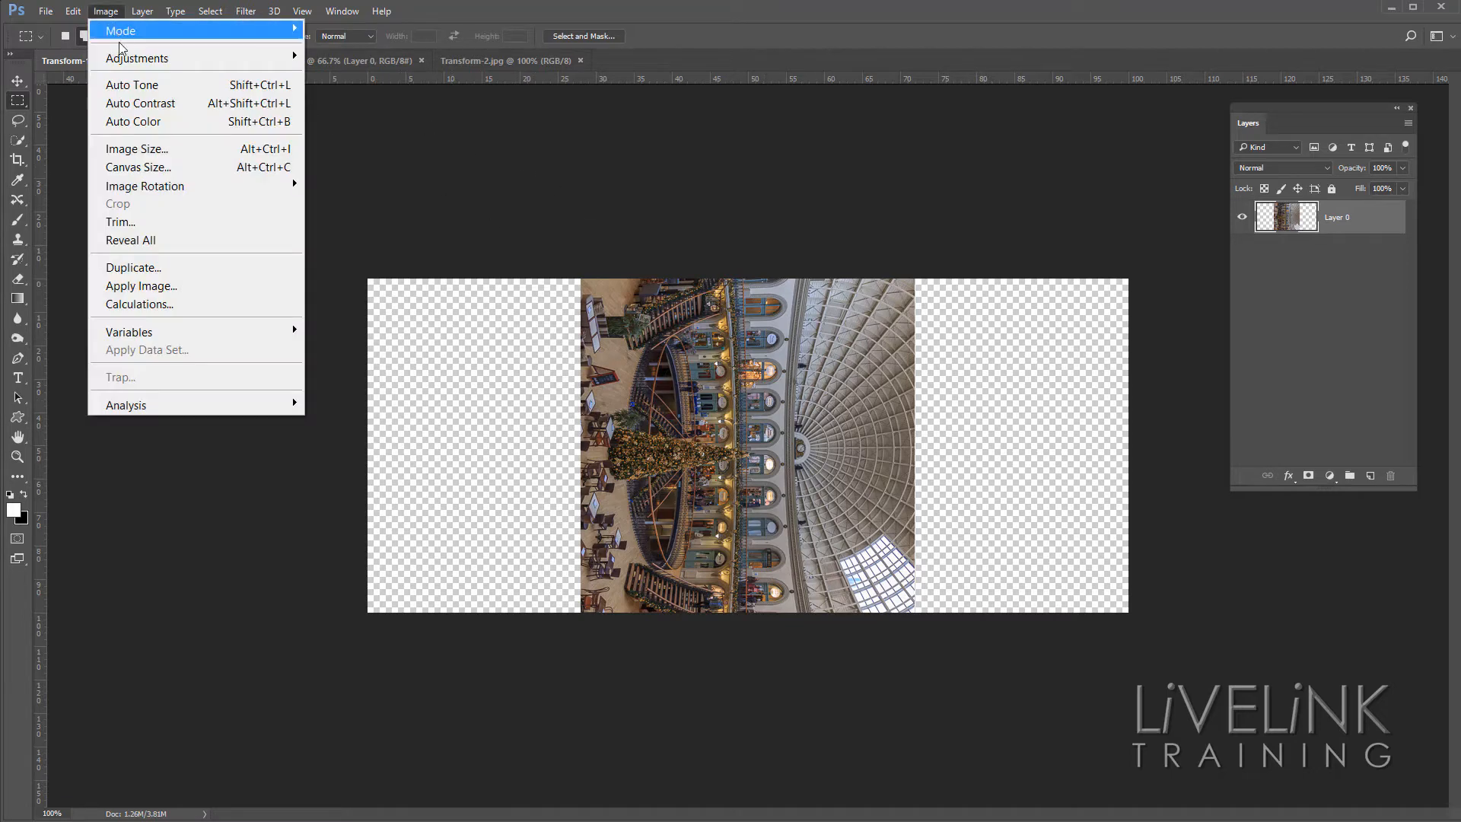
pyautogui.click(179, 248)
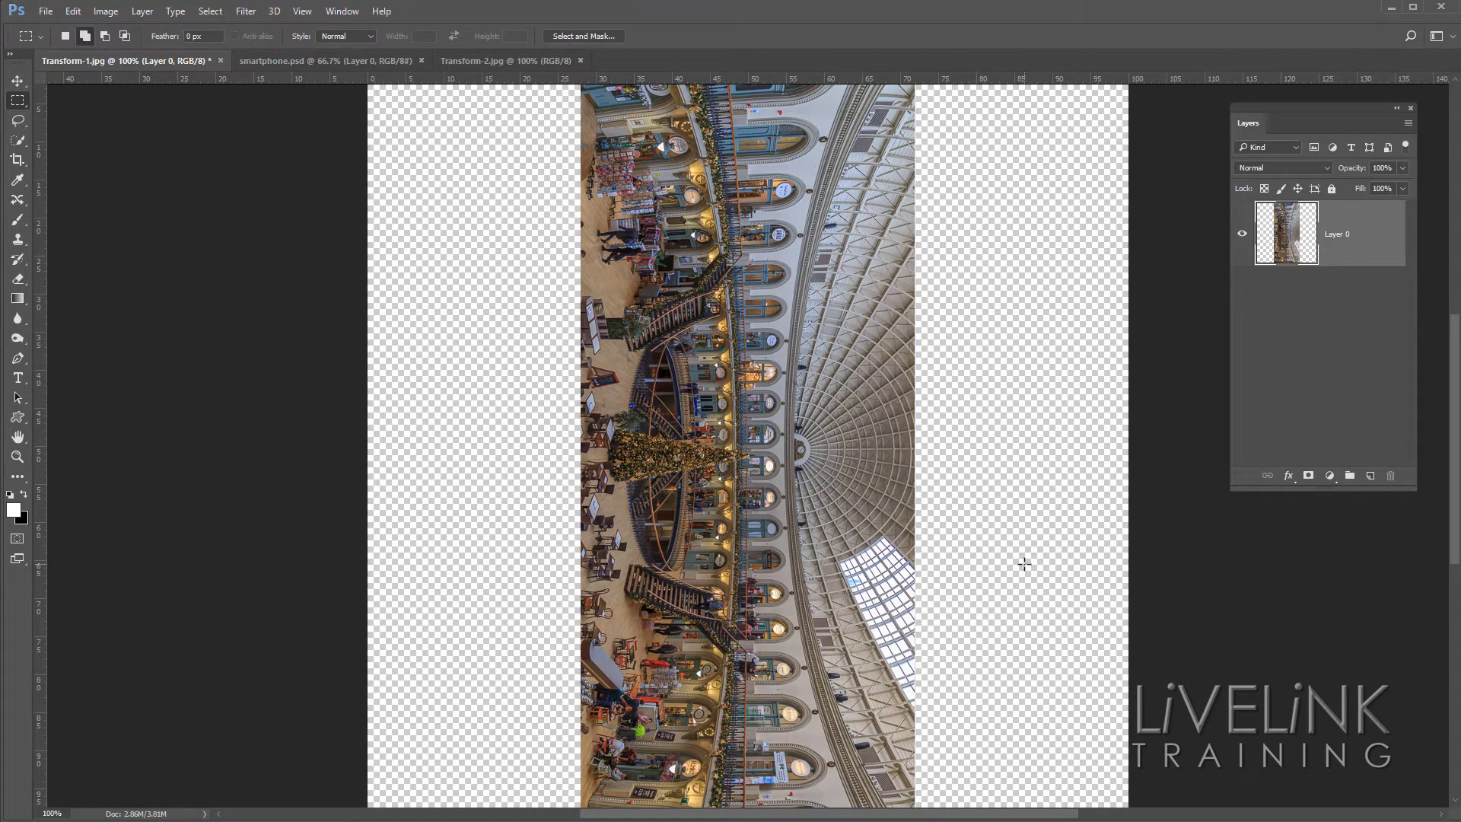
# Undo the Reveal All and the preset 90° clockwise rotation of Layer 0
pyautogui.click(79, 15)
pyautogui.click(118, 67)
pyautogui.click(76, 13)
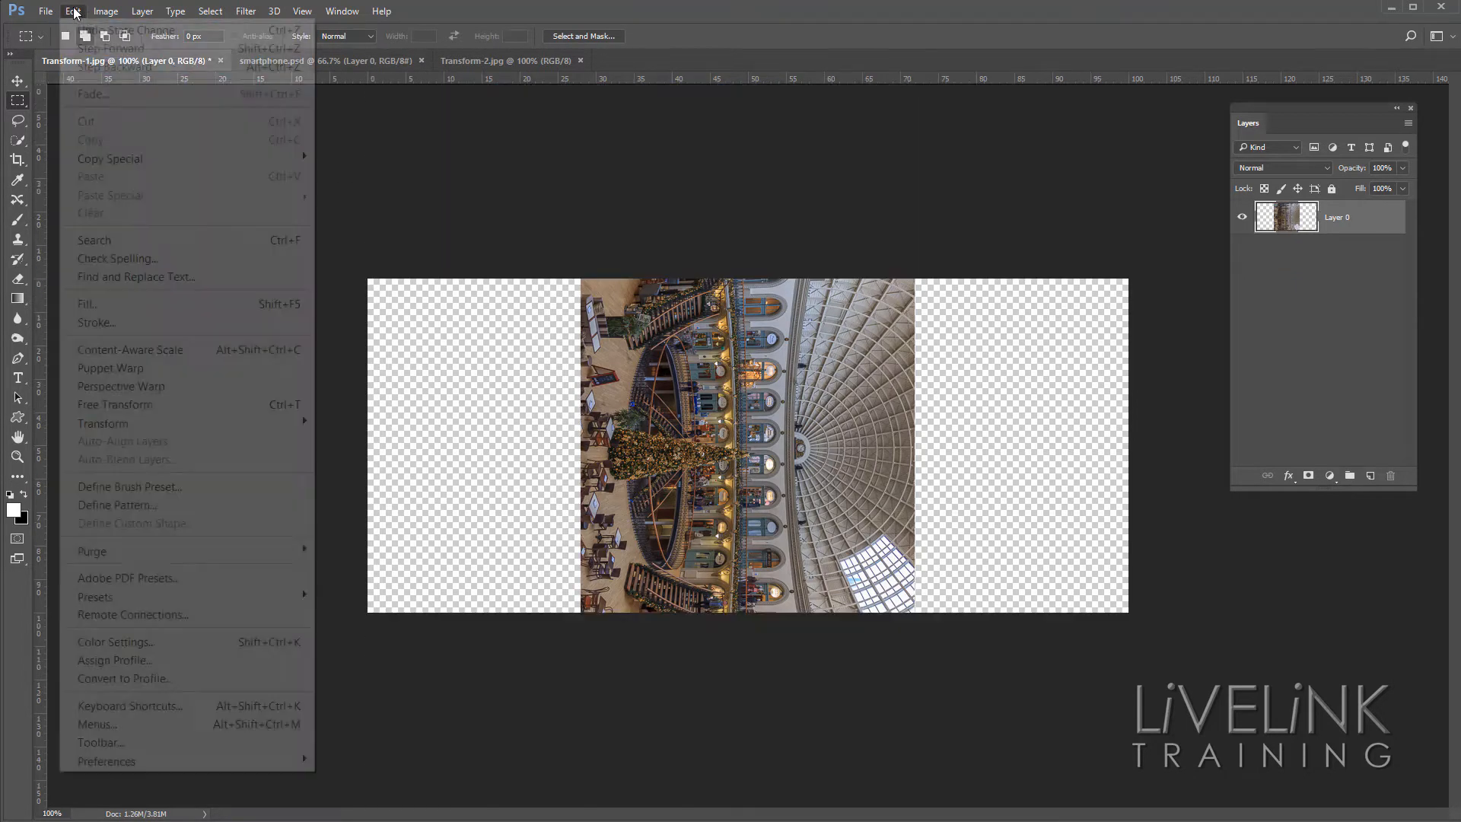
pyautogui.click(114, 67)
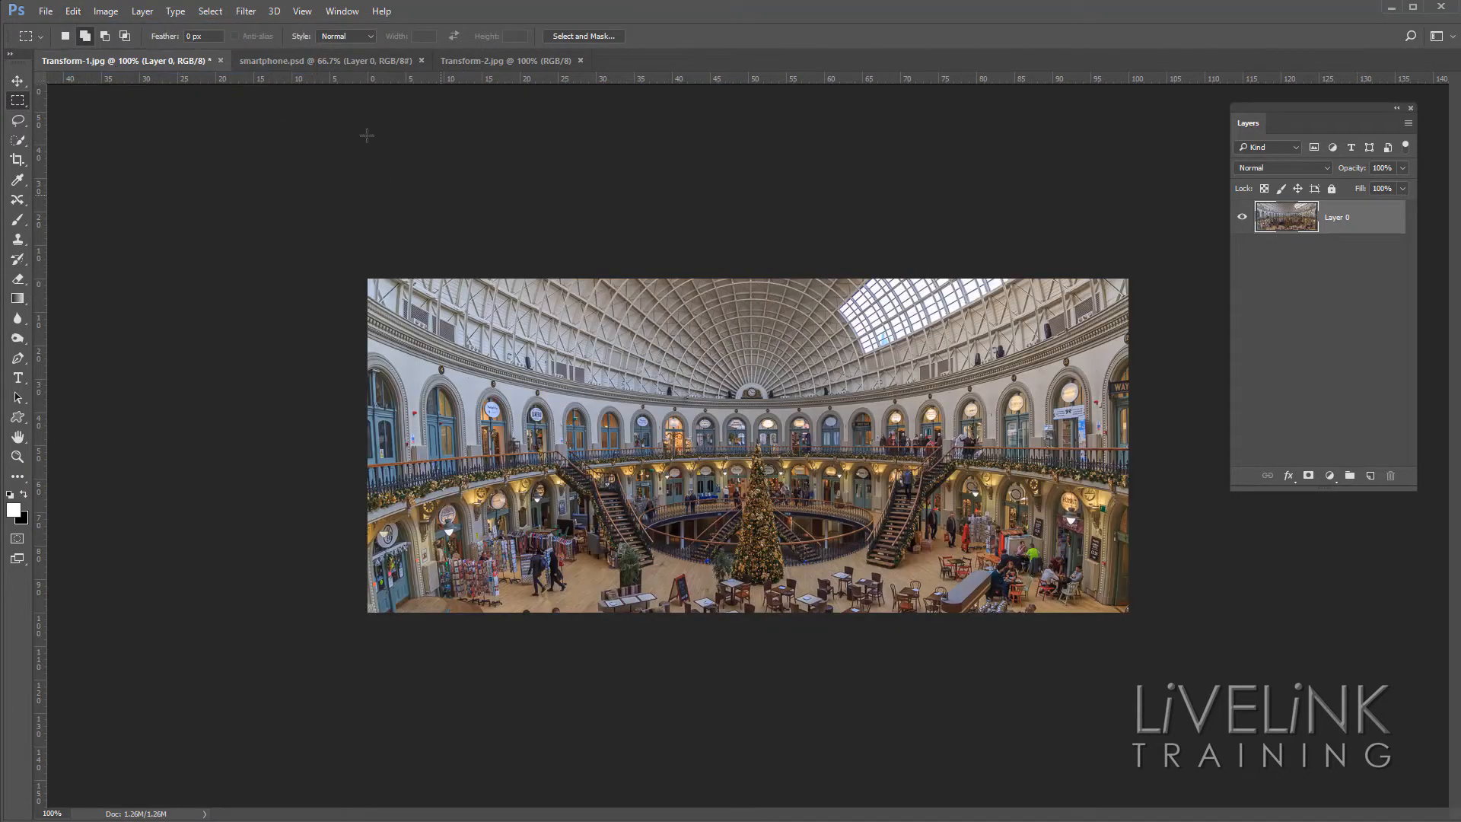
# Try mirroring Layer 0 with the preset horizontal flip followed by the vertical flip
pyautogui.click(73, 11)
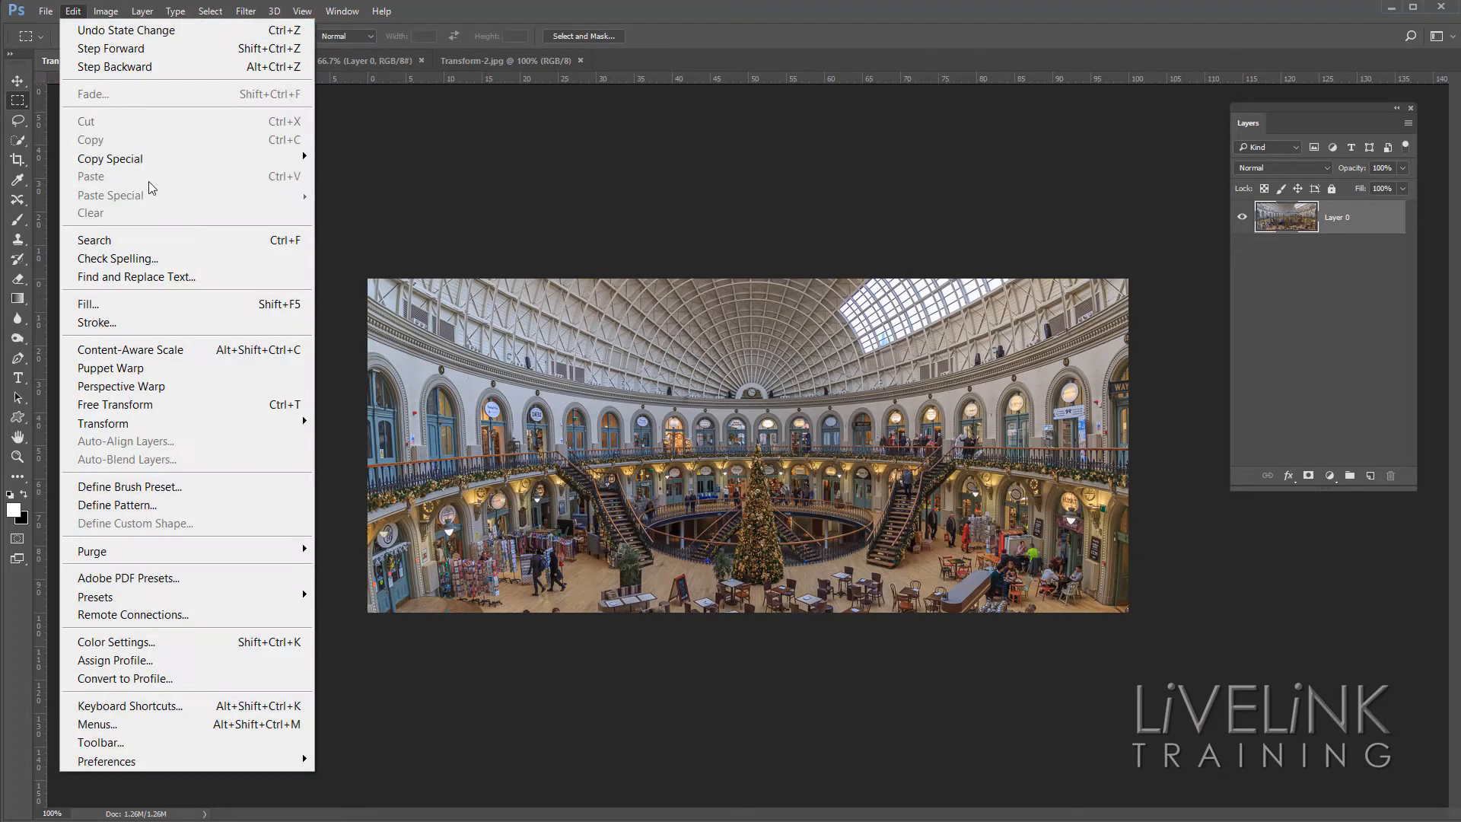
pyautogui.moveTo(182, 423)
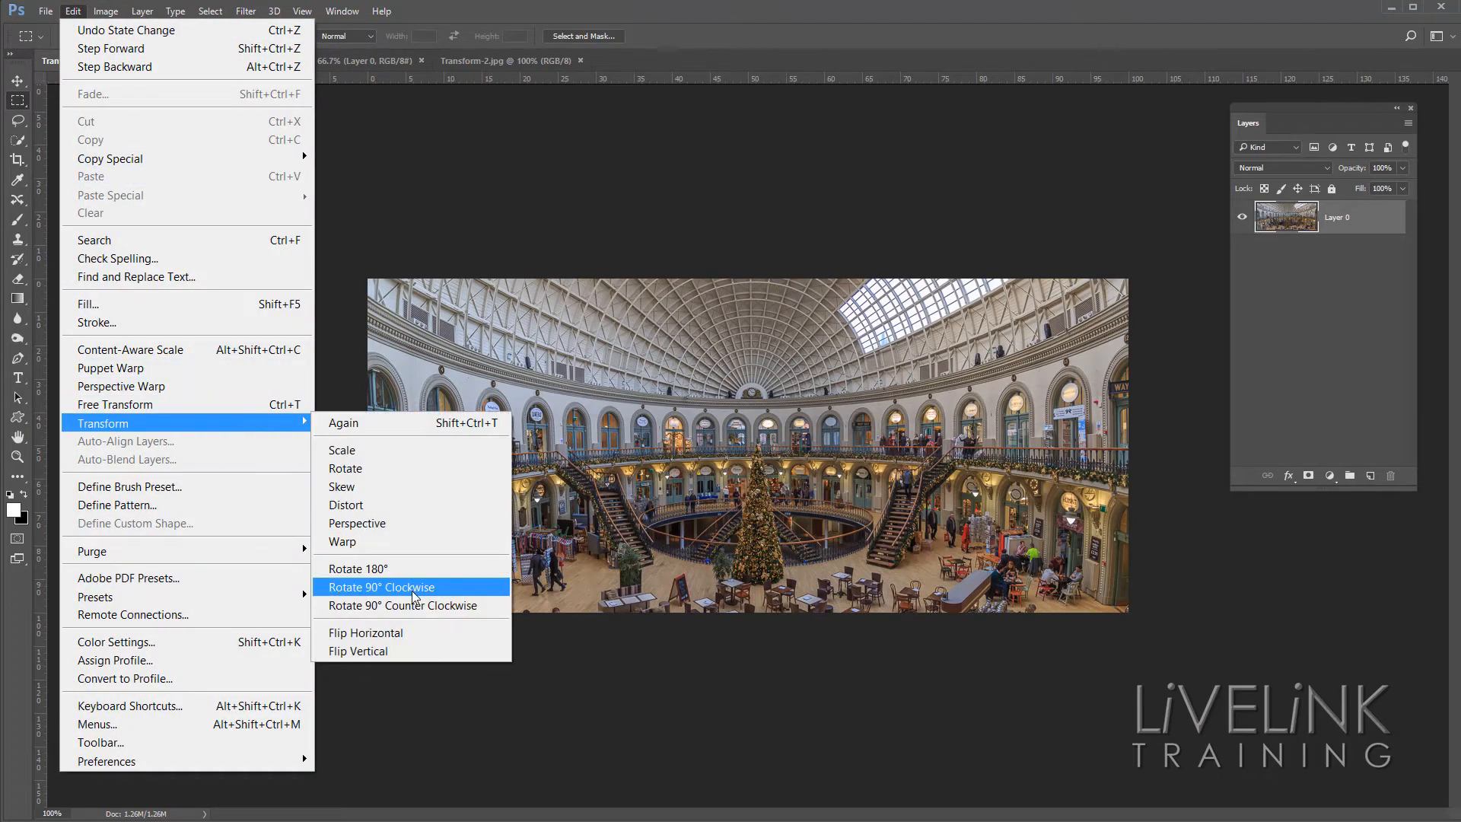
pyautogui.click(455, 632)
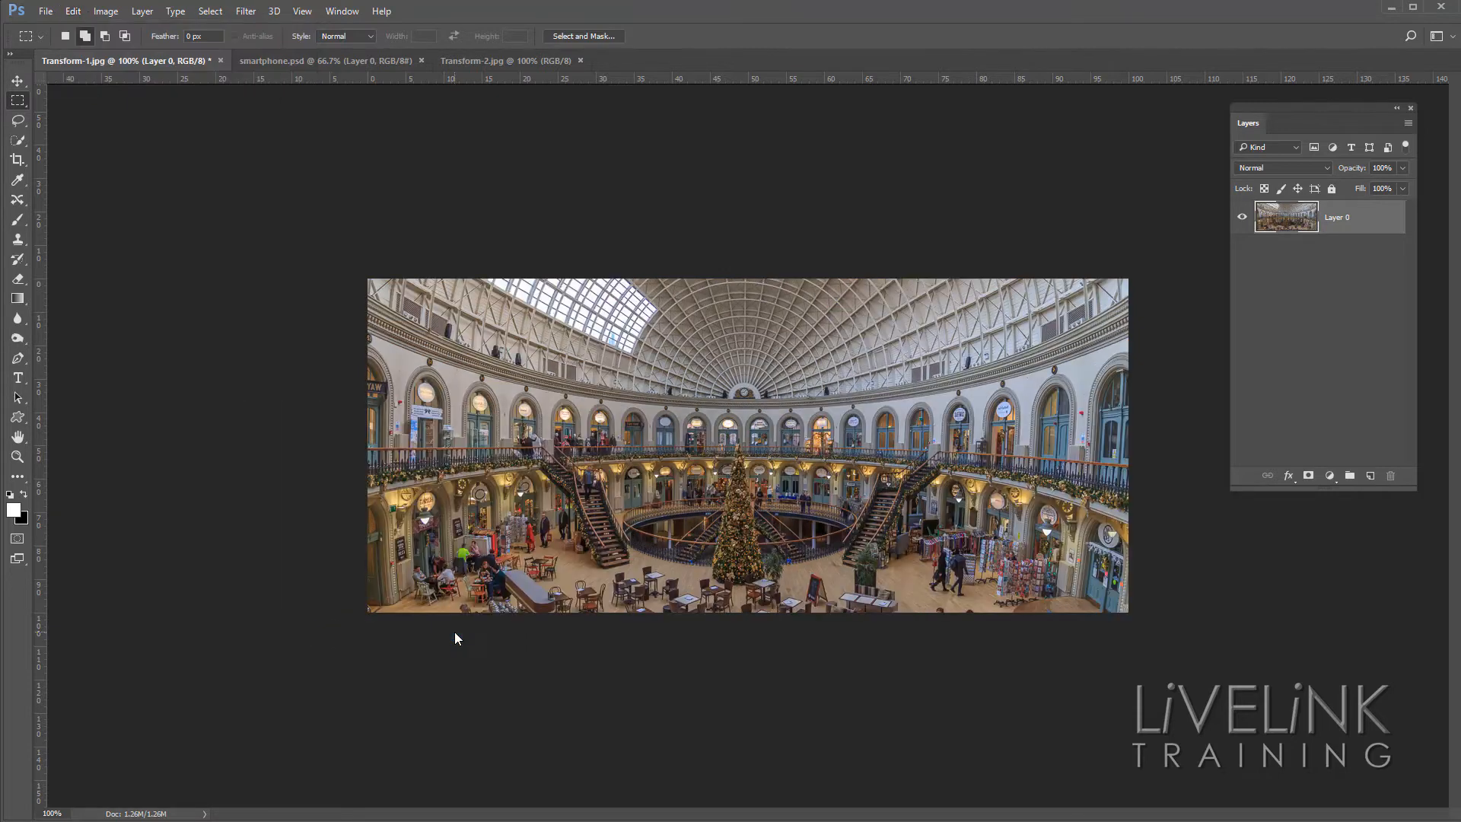
pyautogui.click(106, 11)
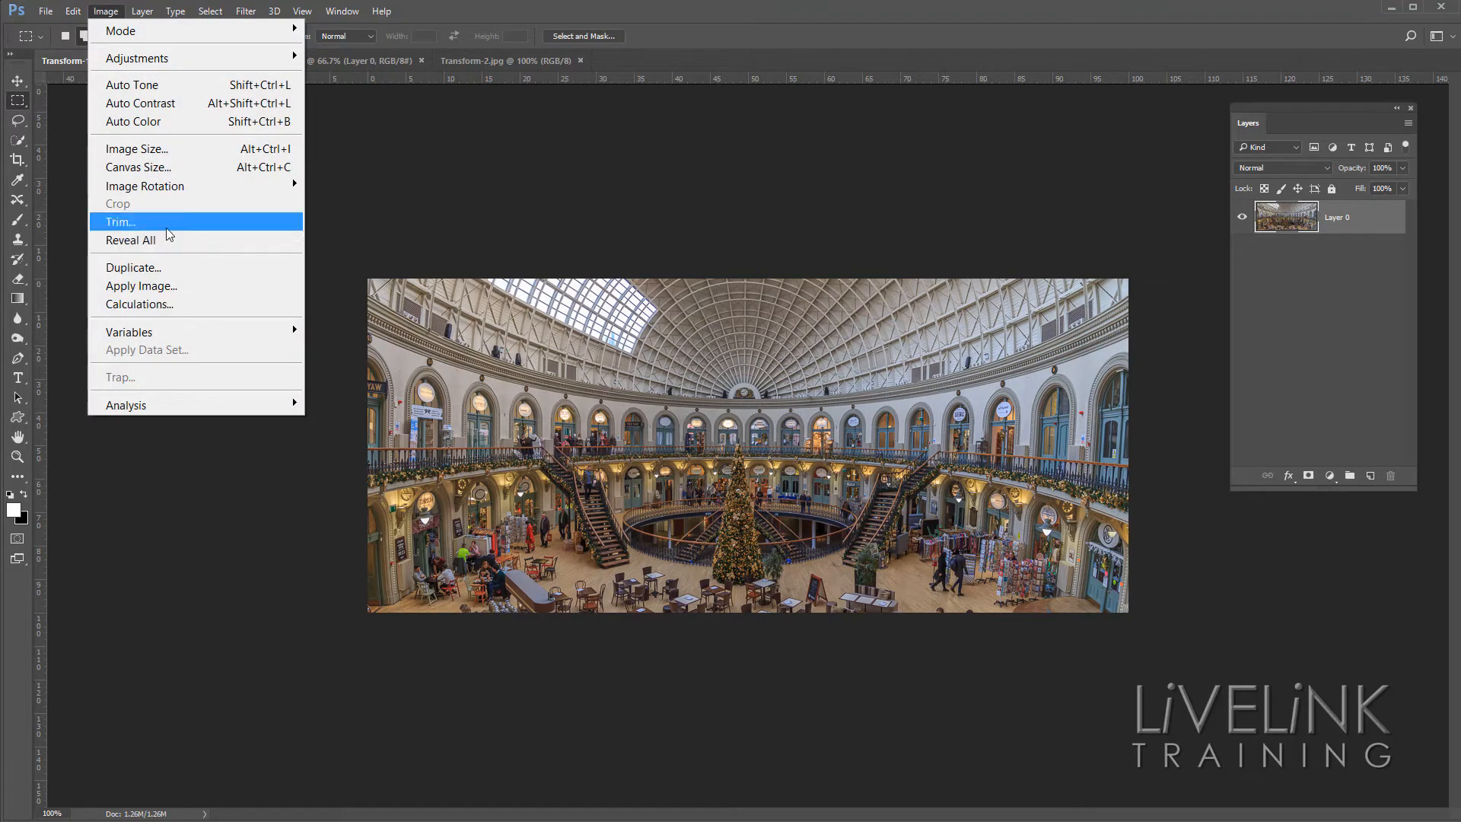
pyautogui.click(73, 11)
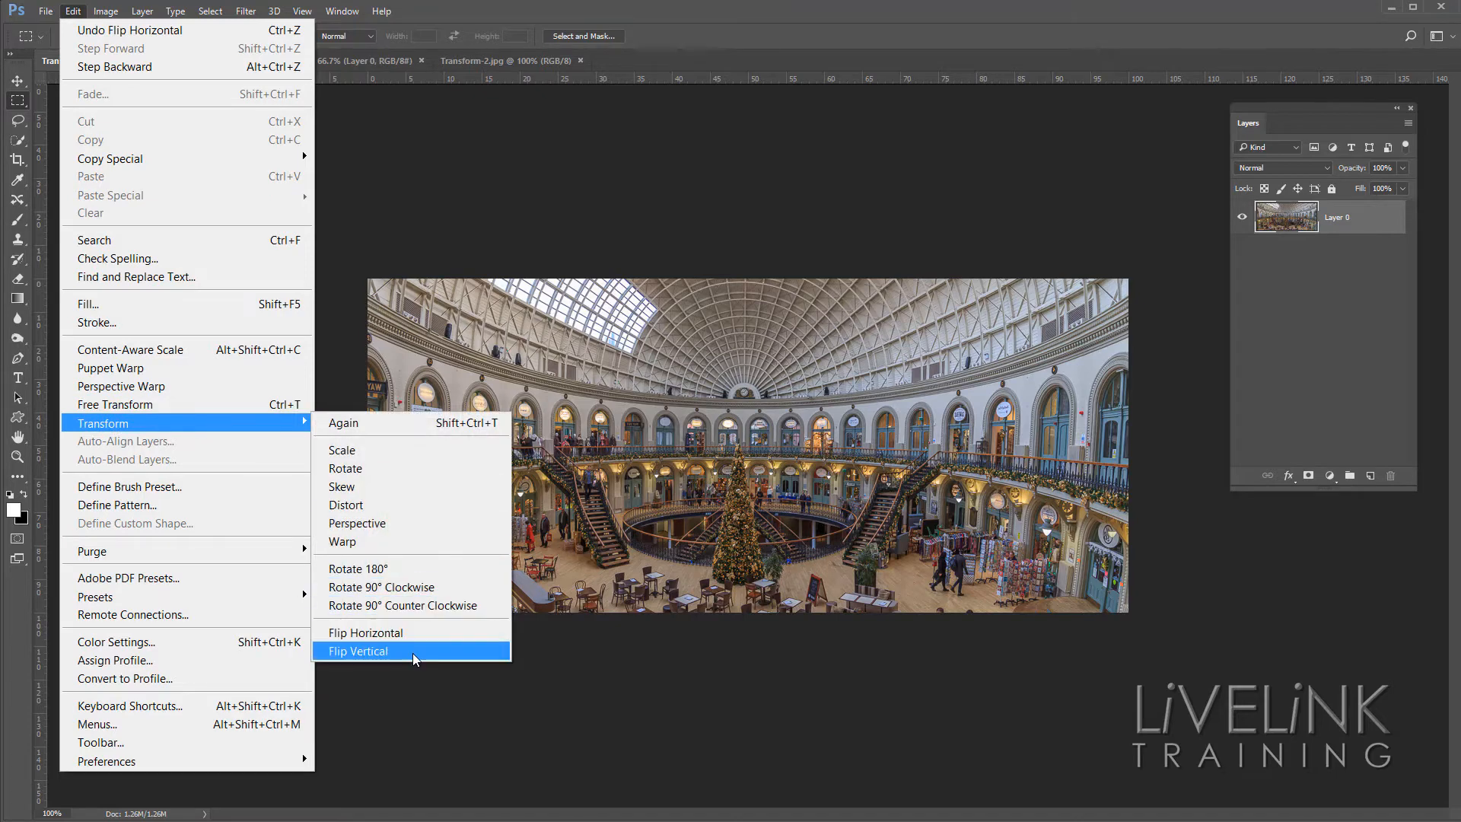
pyautogui.click(415, 653)
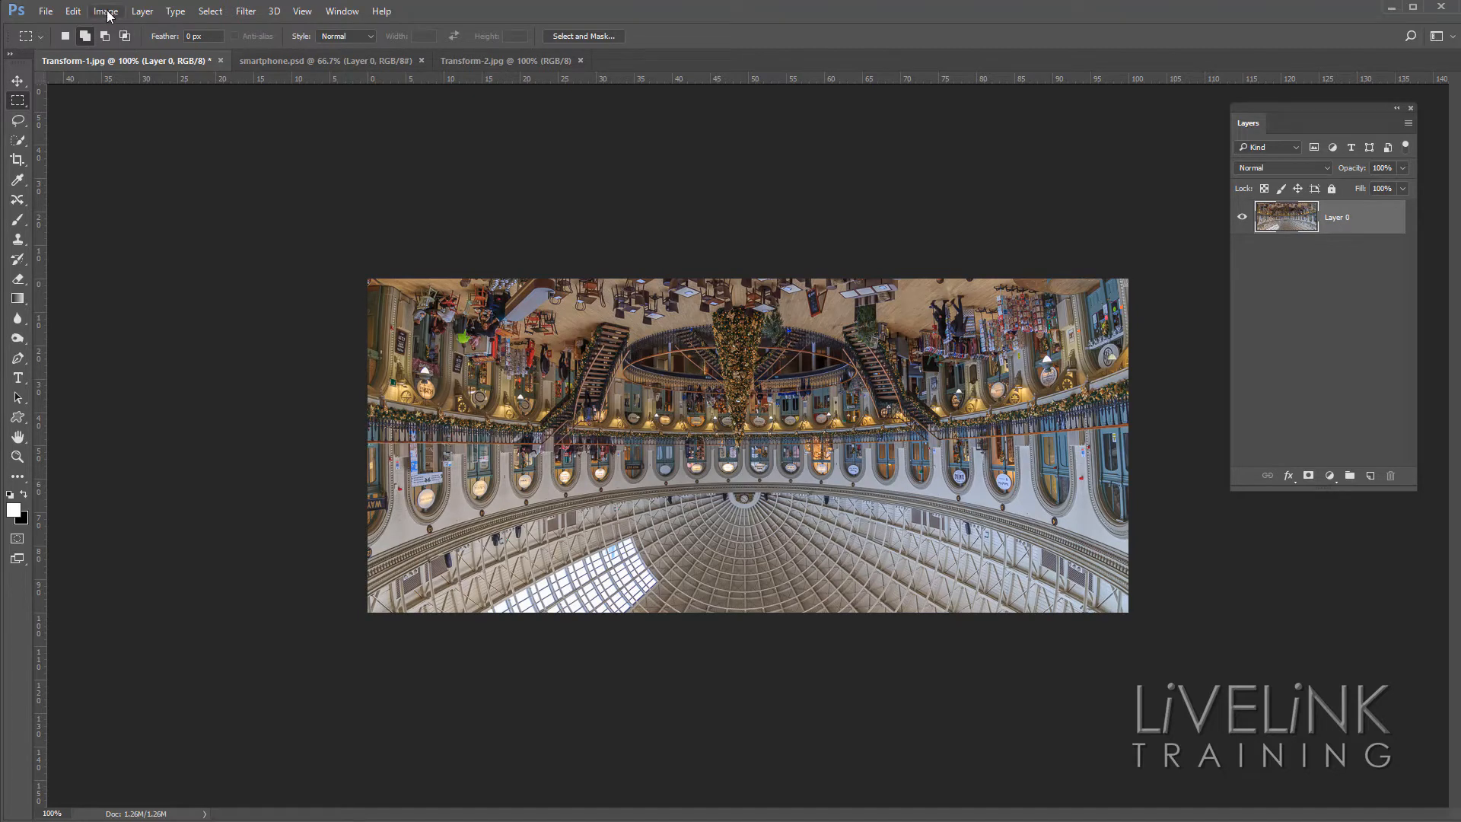
# Restore Layer 0's original orientation by flipping it vertically again and horizontally again
pyautogui.click(77, 11)
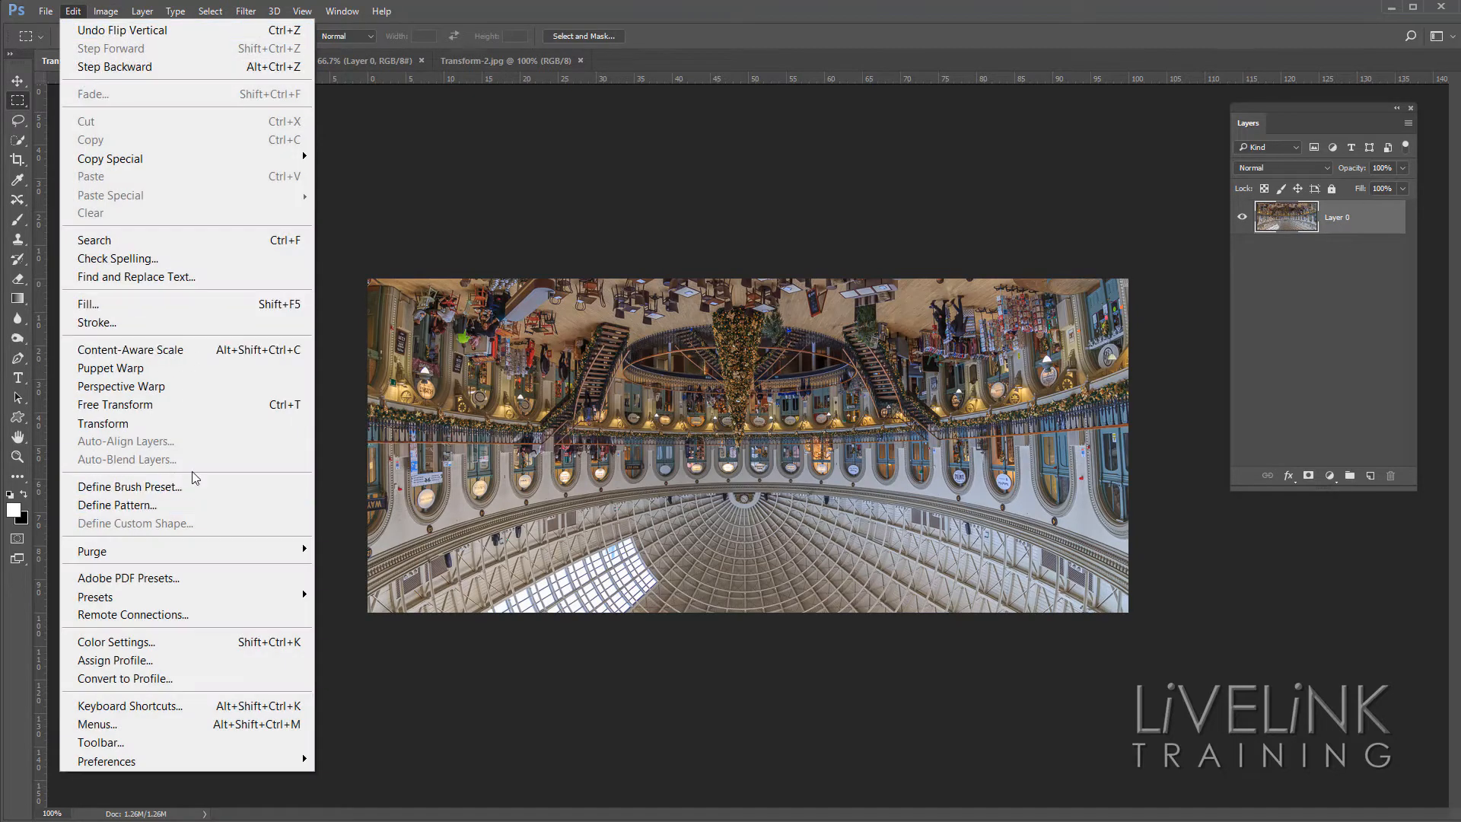
pyautogui.moveTo(175, 428)
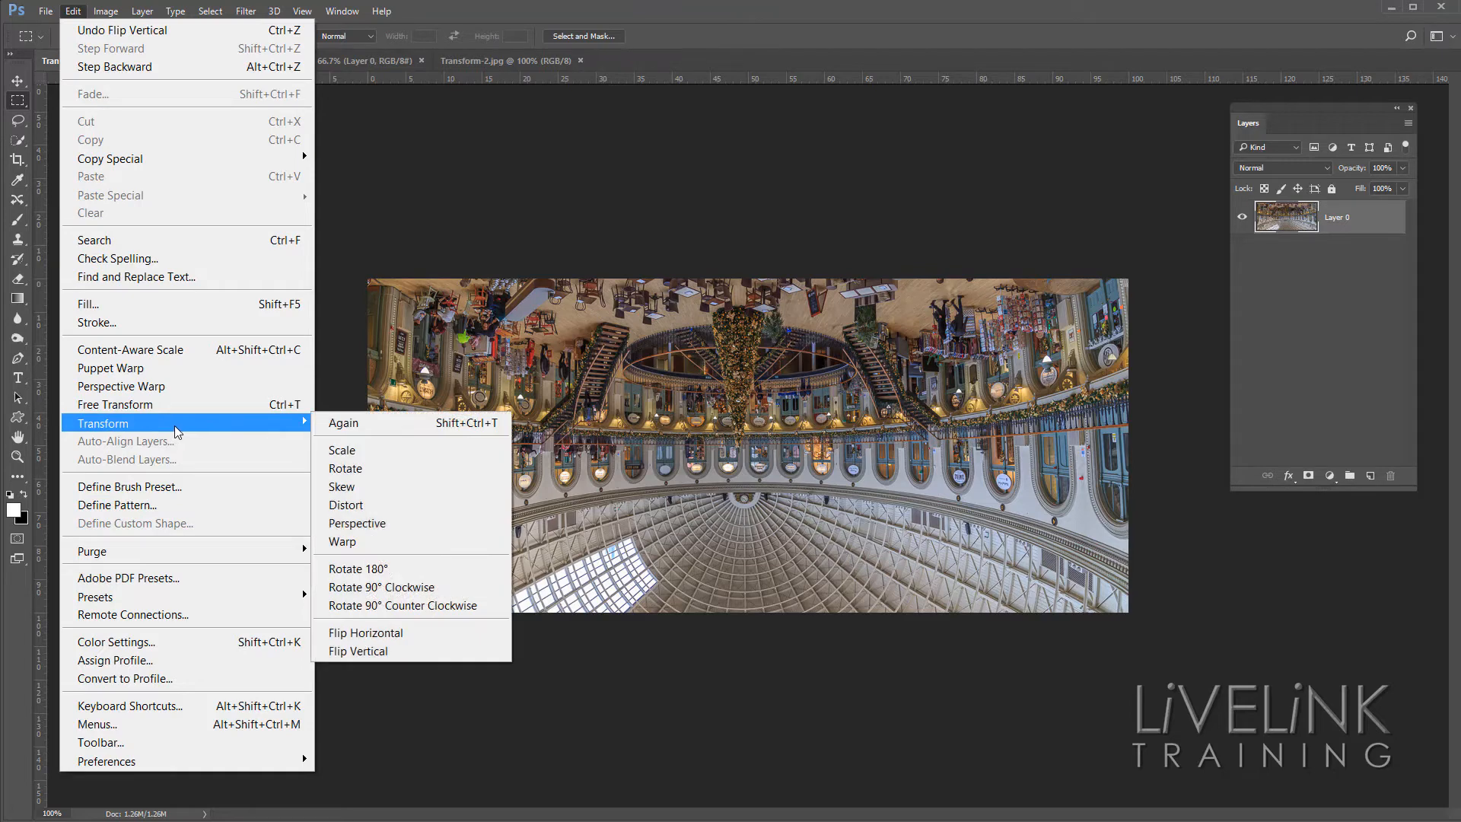
pyautogui.click(392, 652)
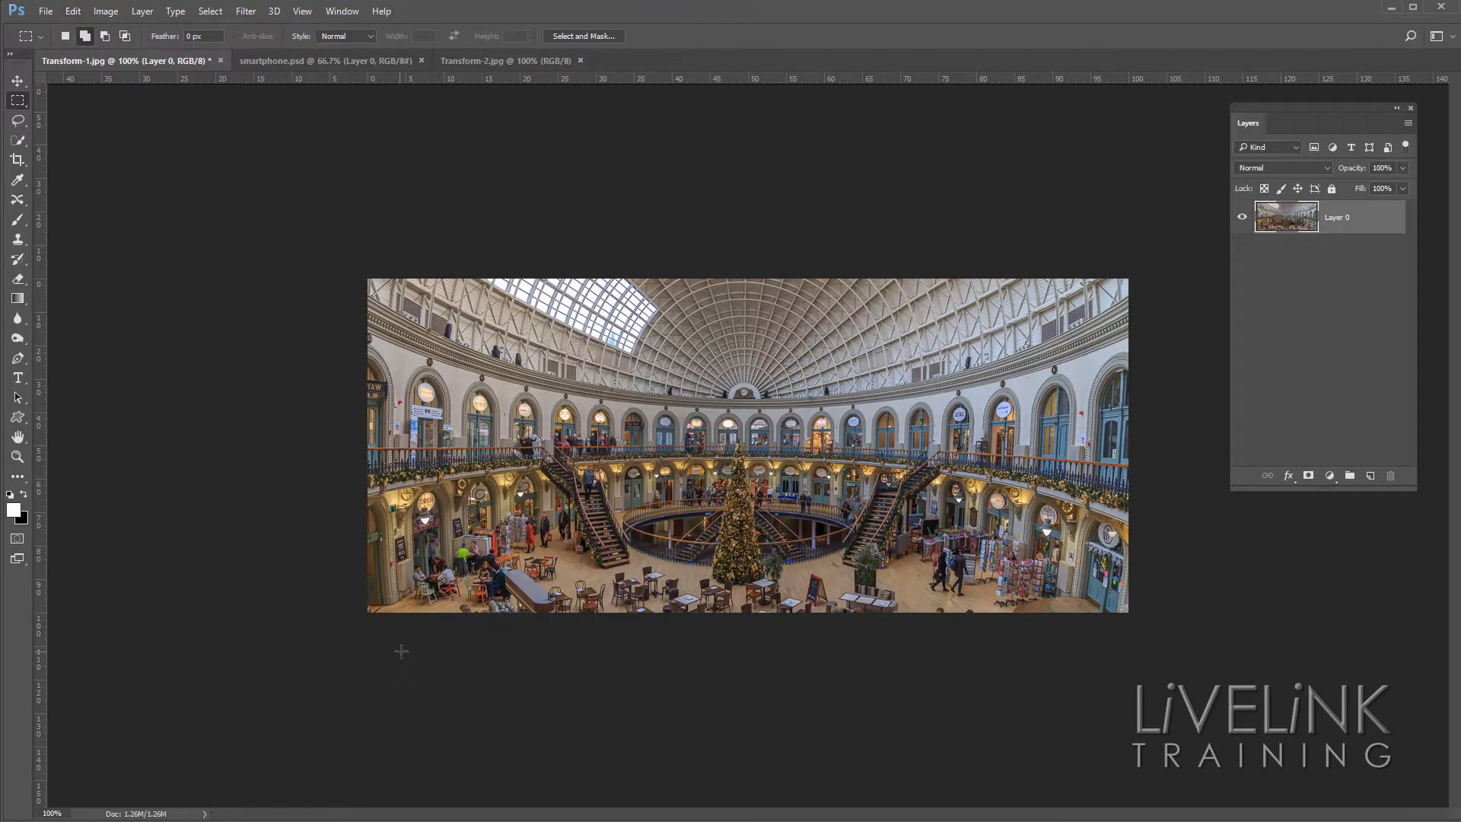
pyautogui.click(73, 11)
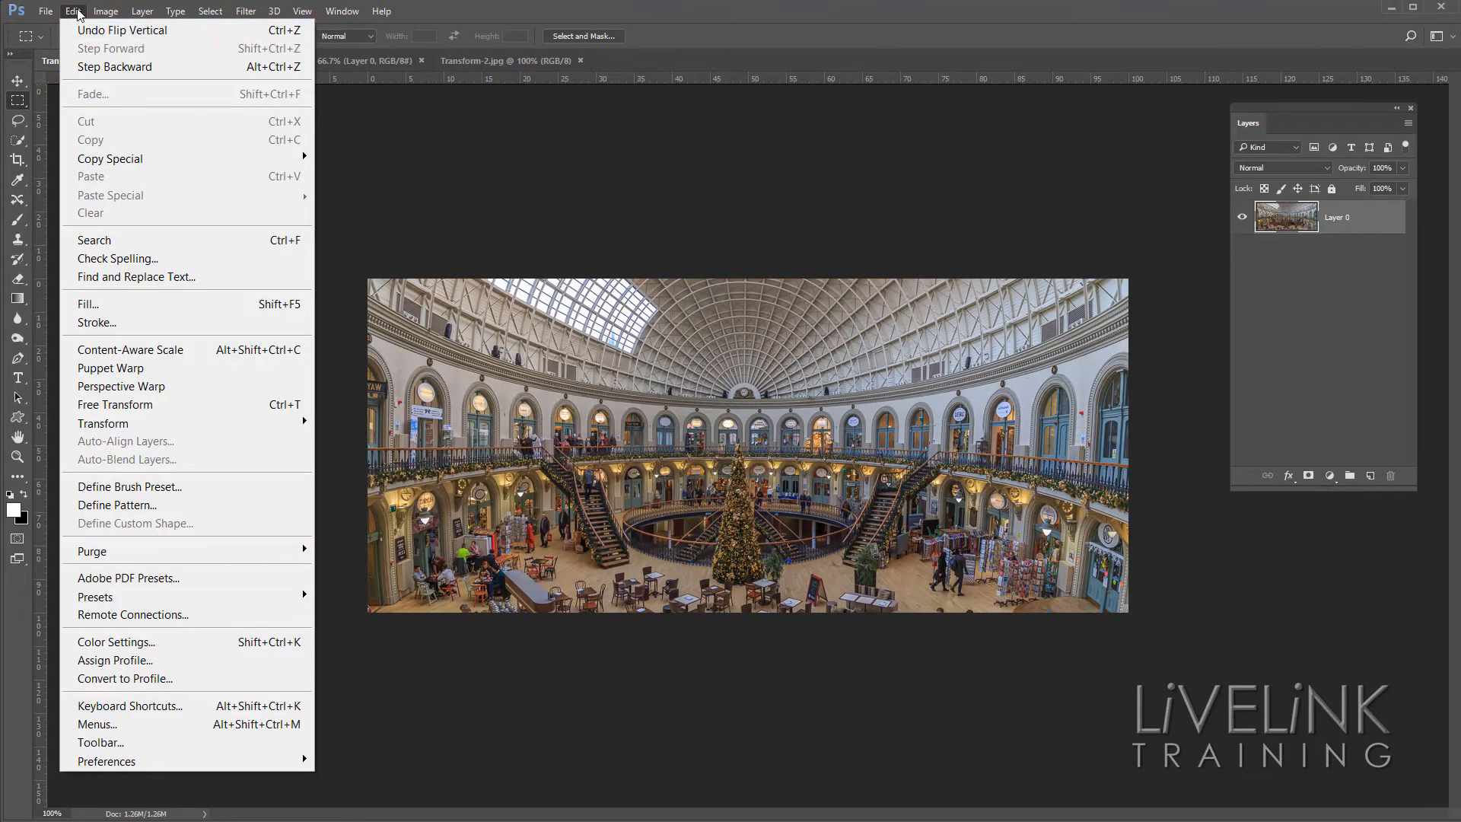
pyautogui.moveTo(125, 425)
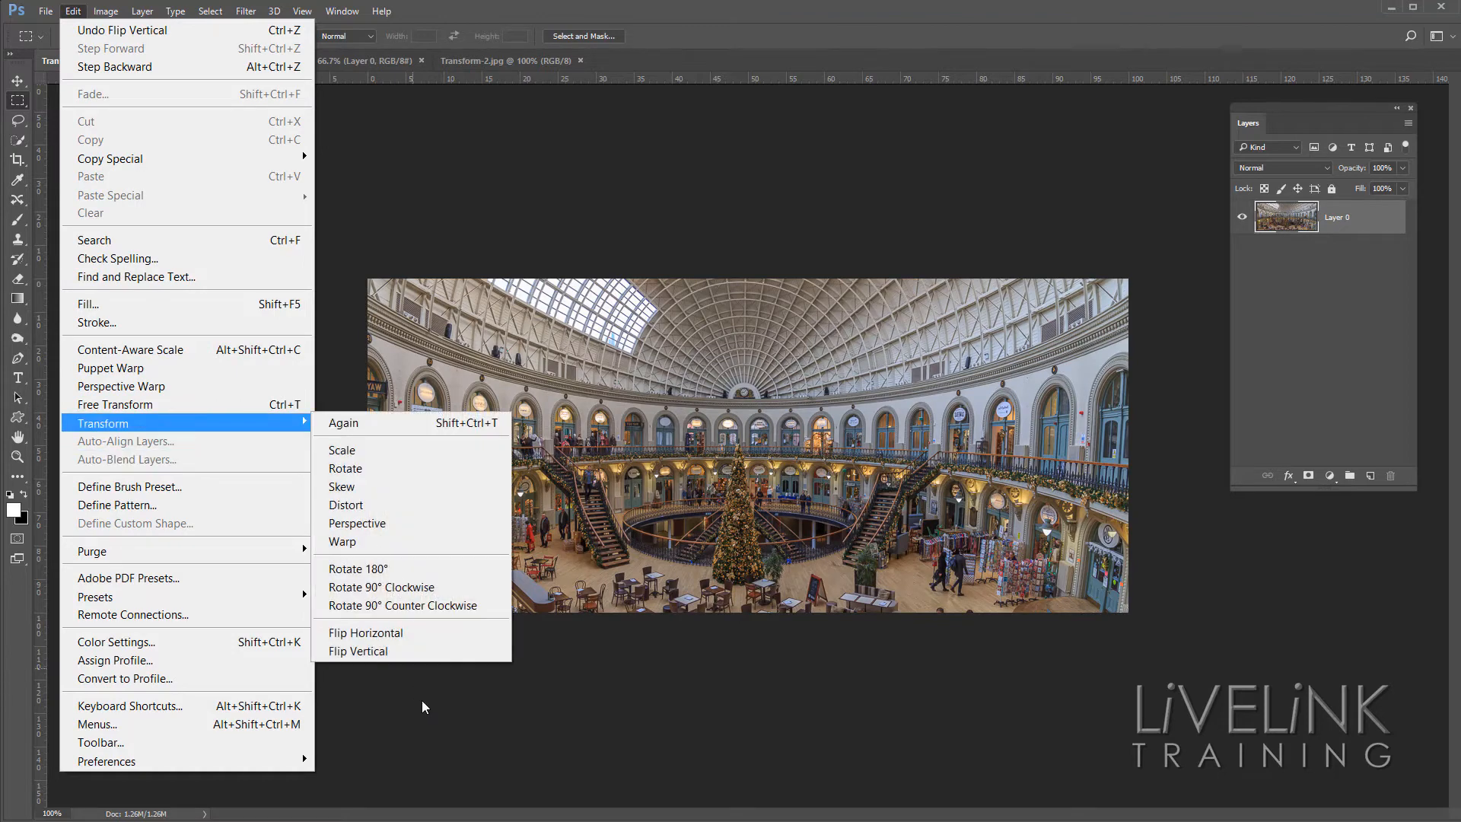
pyautogui.click(404, 634)
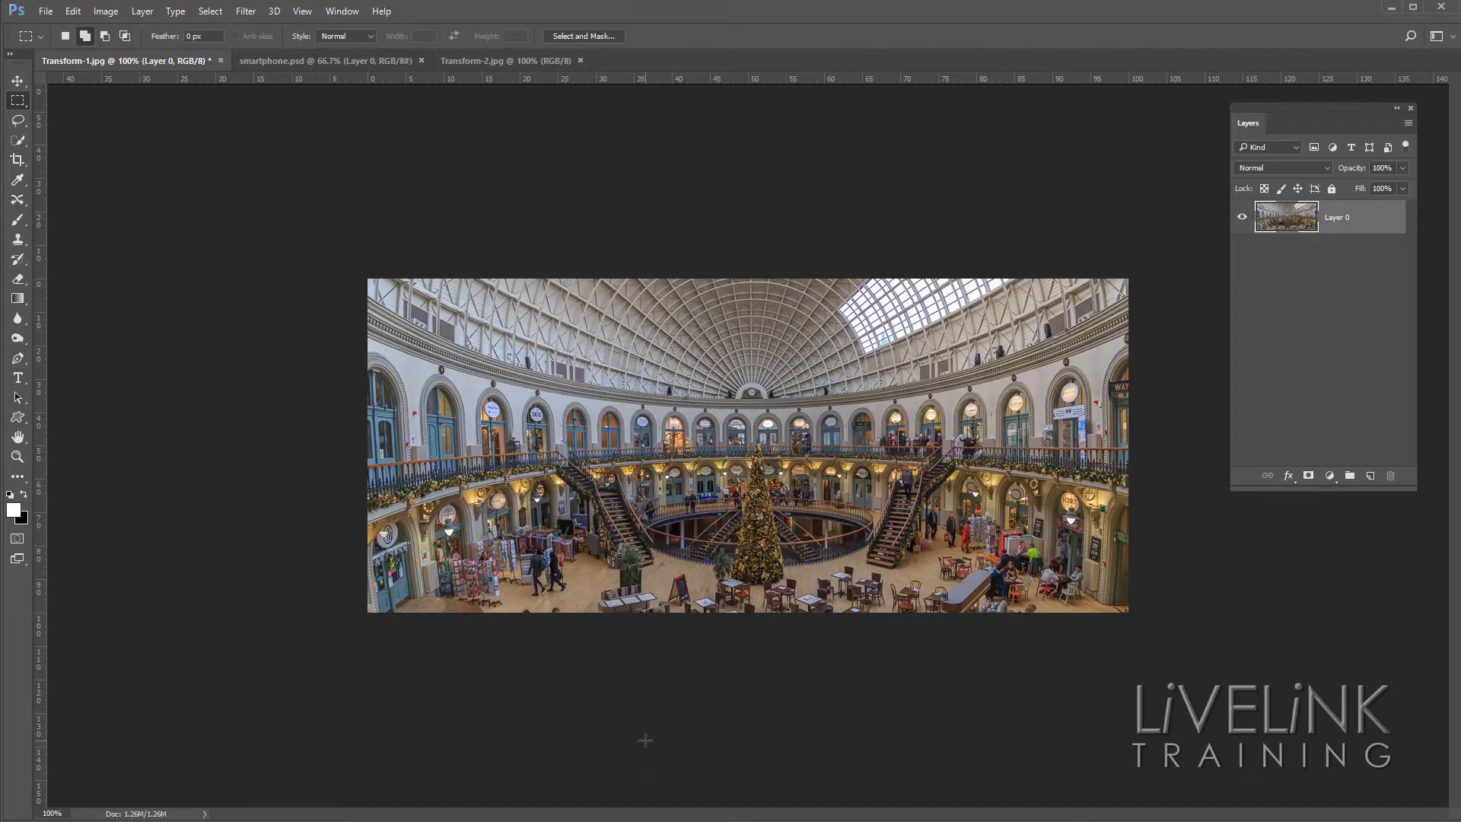
# Try free-transforming Layer 0 by rotating it about -2.3° and stretching its upper-left corner outward to about 106% width
pyautogui.press('v')
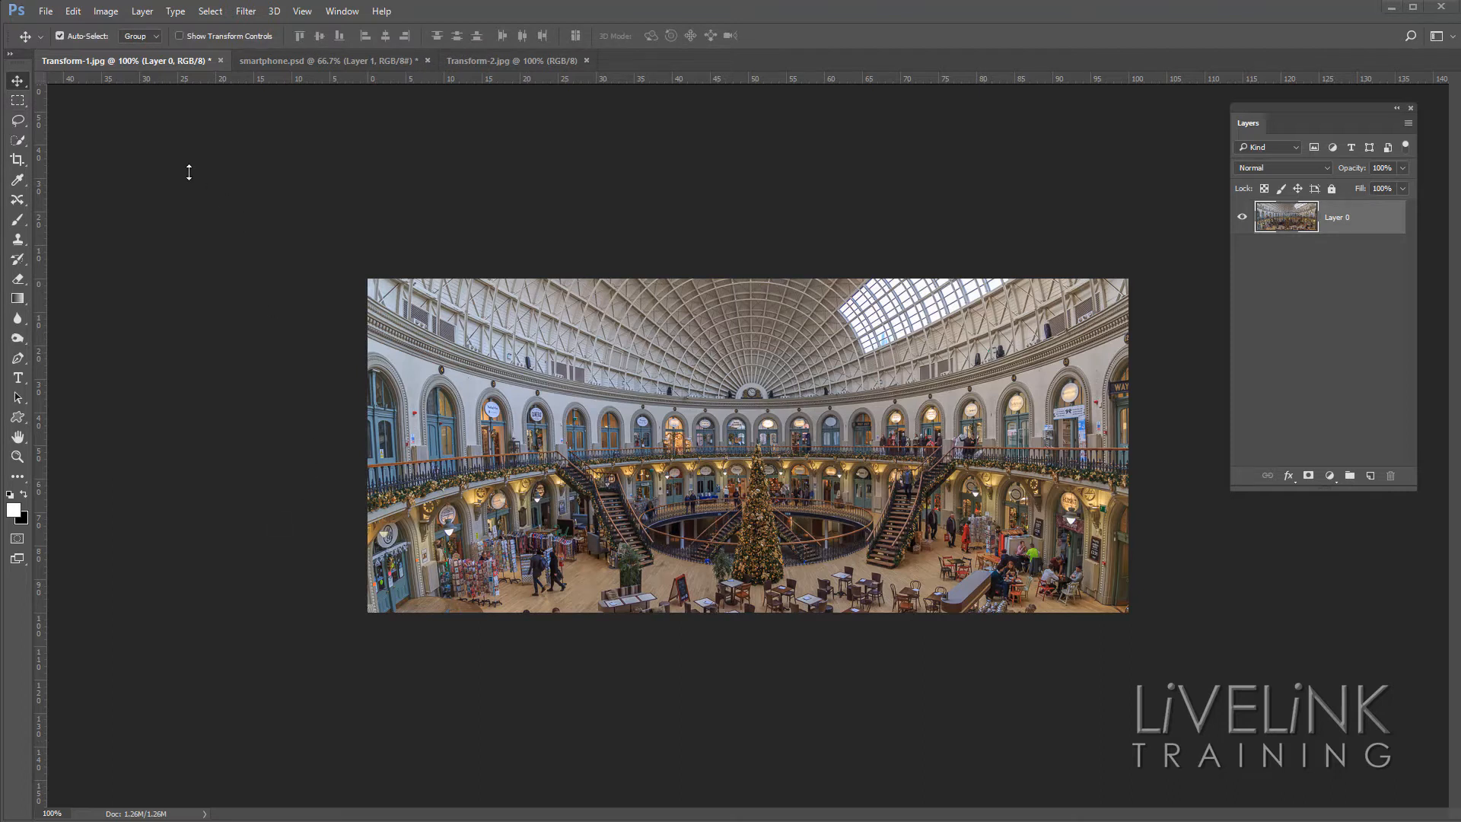
pyautogui.click(74, 11)
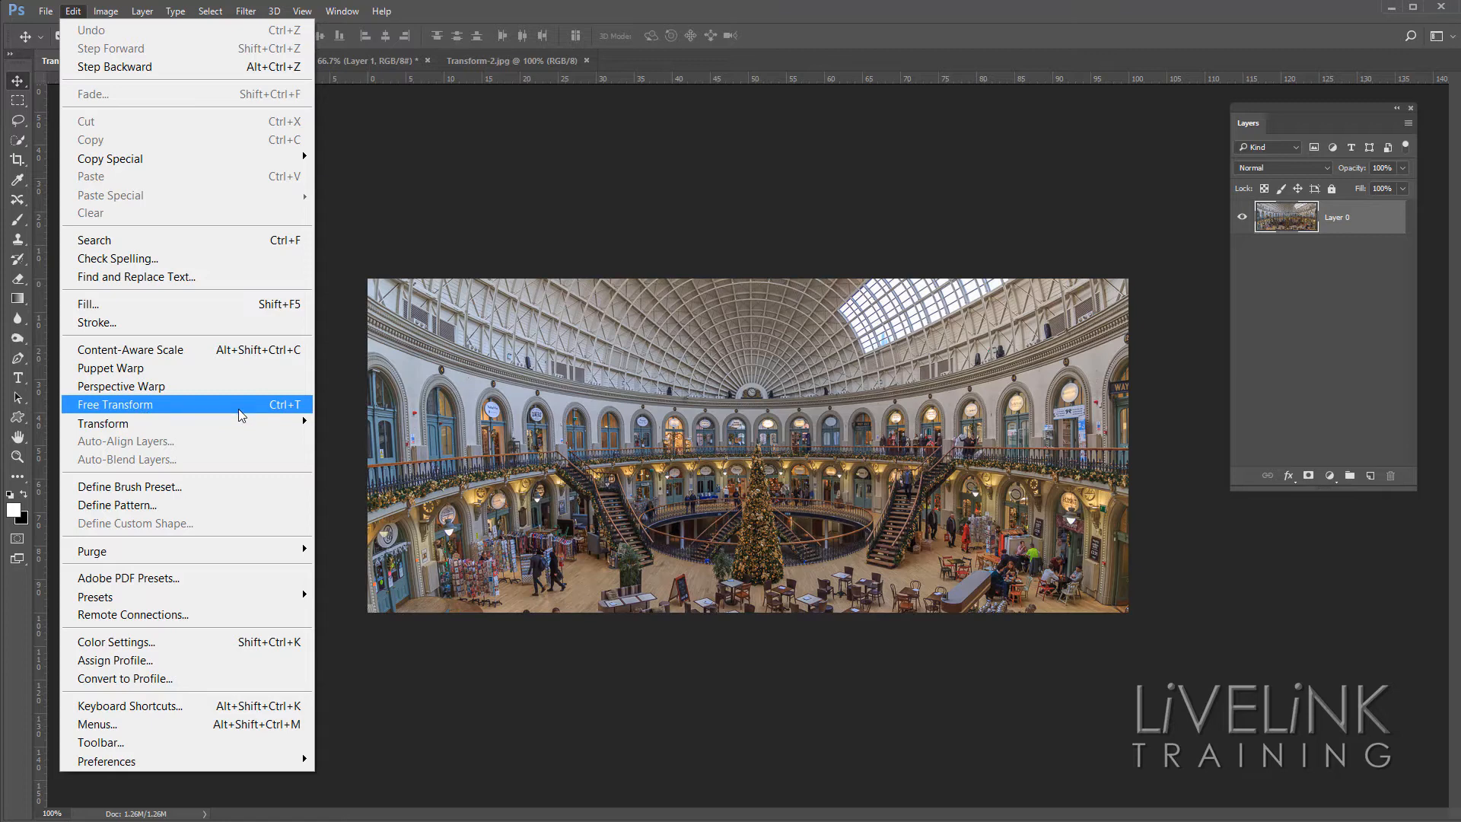
pyautogui.click(214, 415)
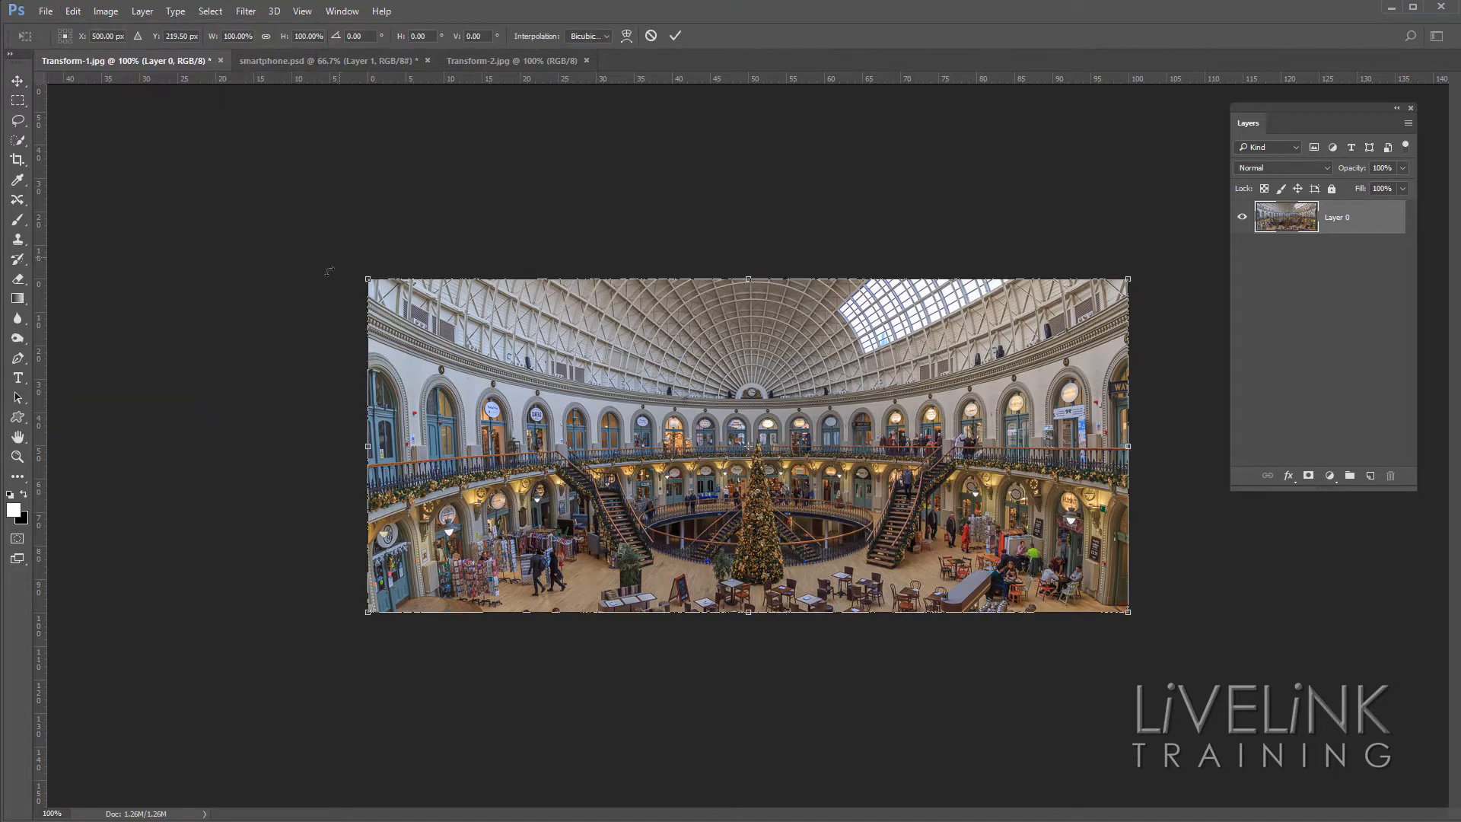
pyautogui.moveTo(329, 271); pyautogui.dragTo(283, 254)
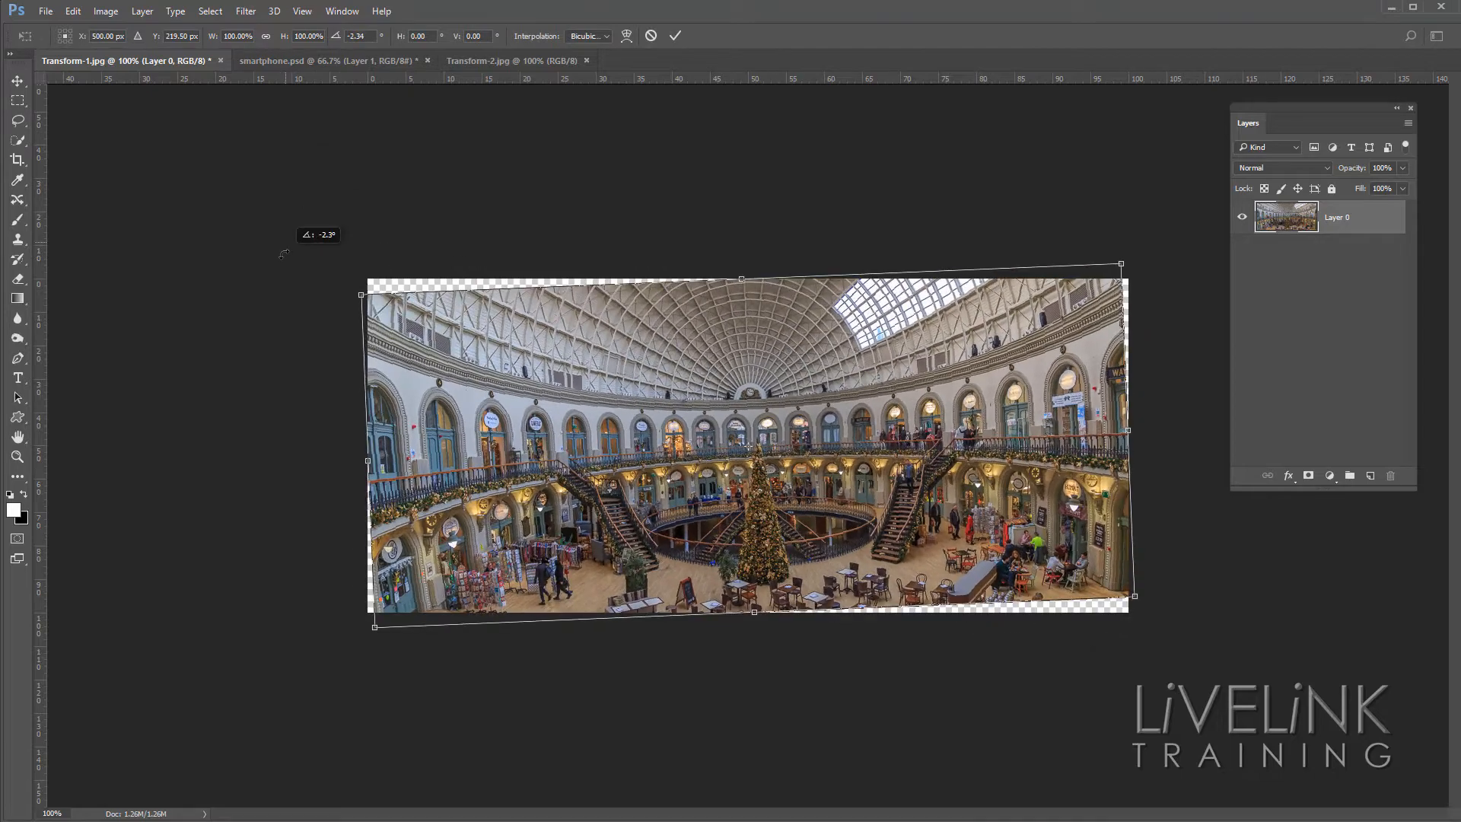
pyautogui.moveTo(360, 294); pyautogui.dragTo(315, 297)
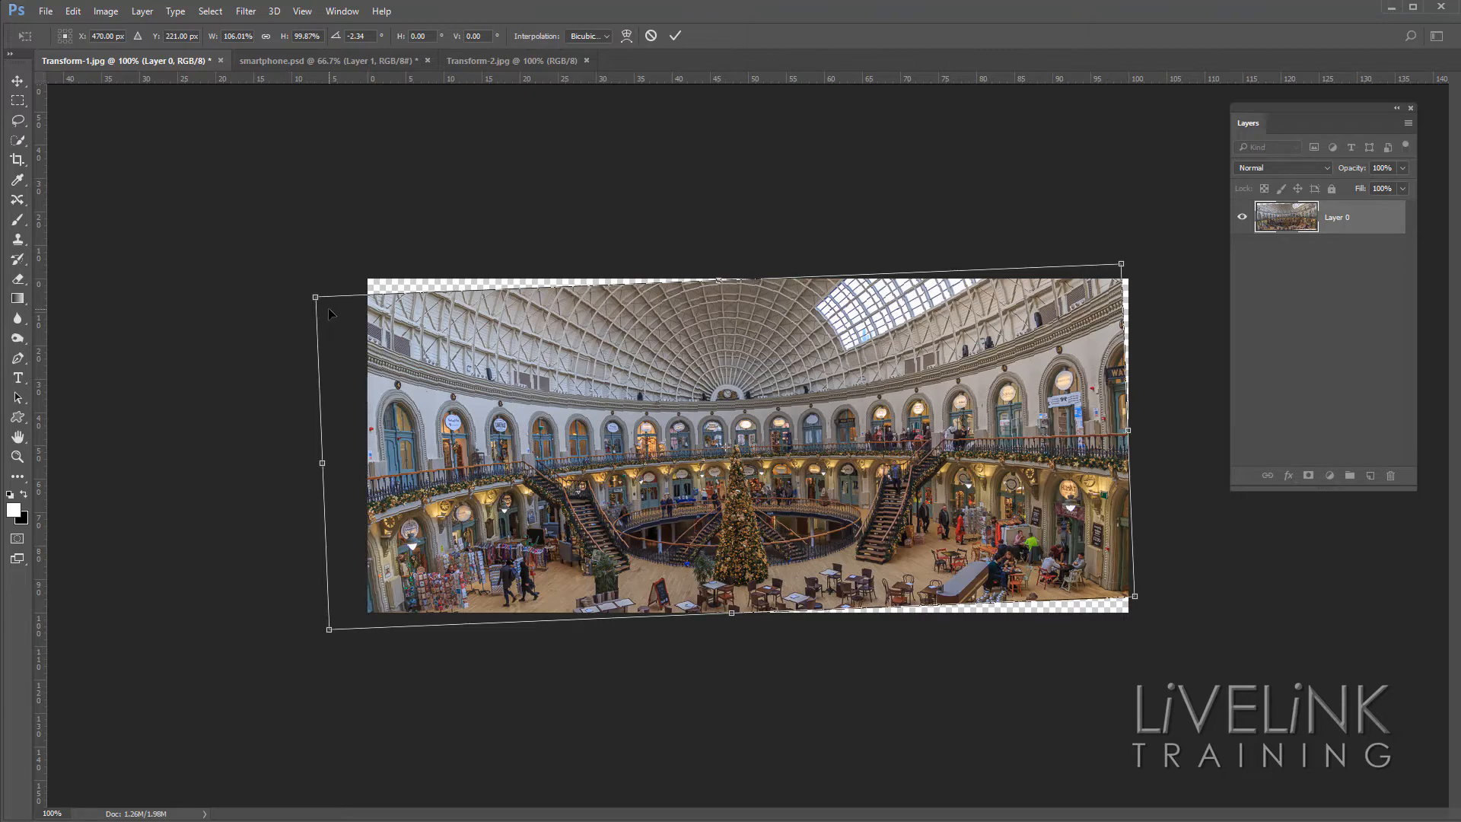
# Try scaling the rotated layer to about 69% width and 65% height, moving it to the canvas's upper-left area, and discard the transform
pyautogui.moveTo(315, 297); pyautogui.dragTo(583, 449)
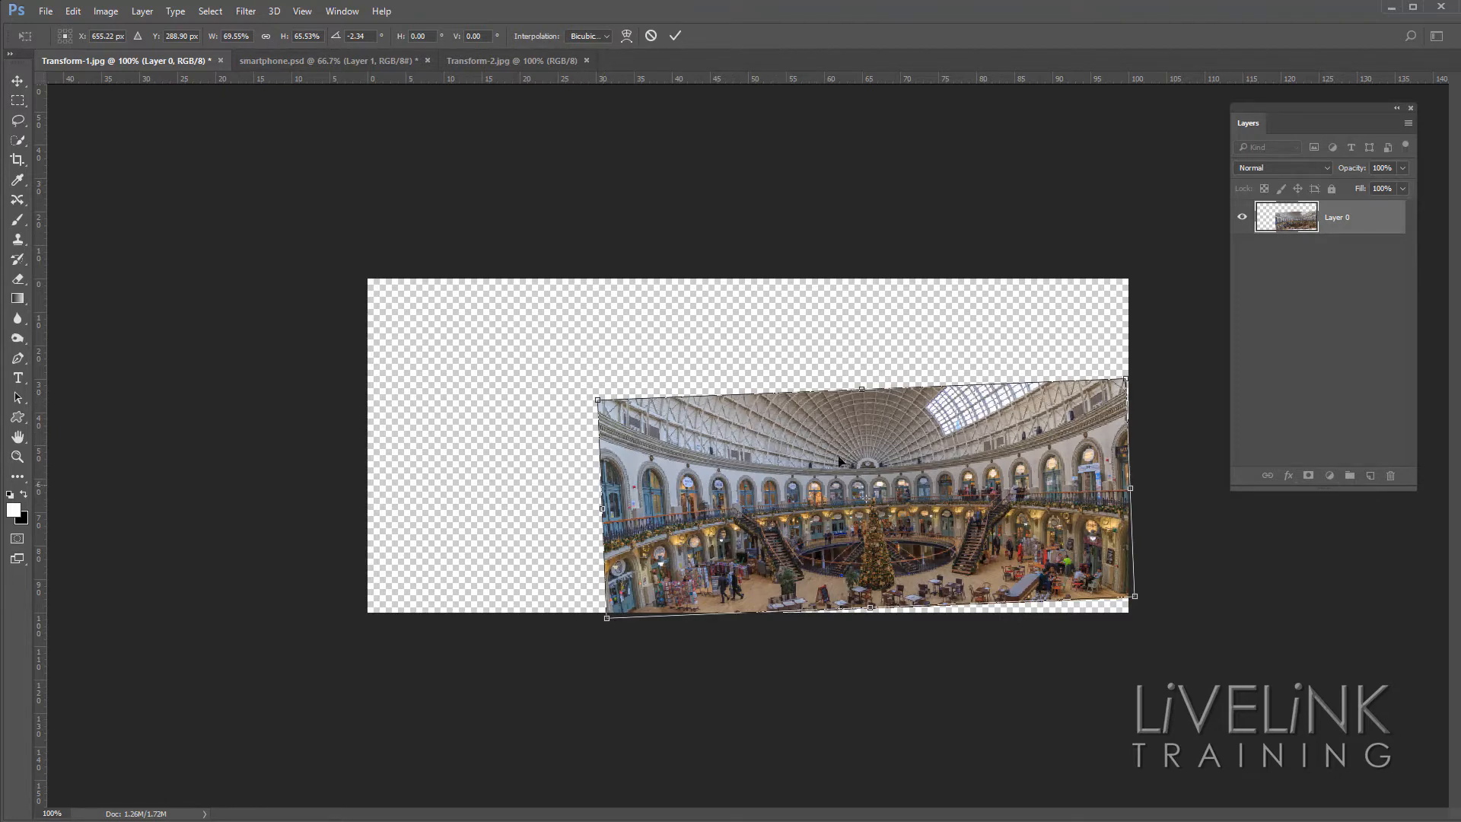
pyautogui.moveTo(867, 536); pyautogui.dragTo(659, 455)
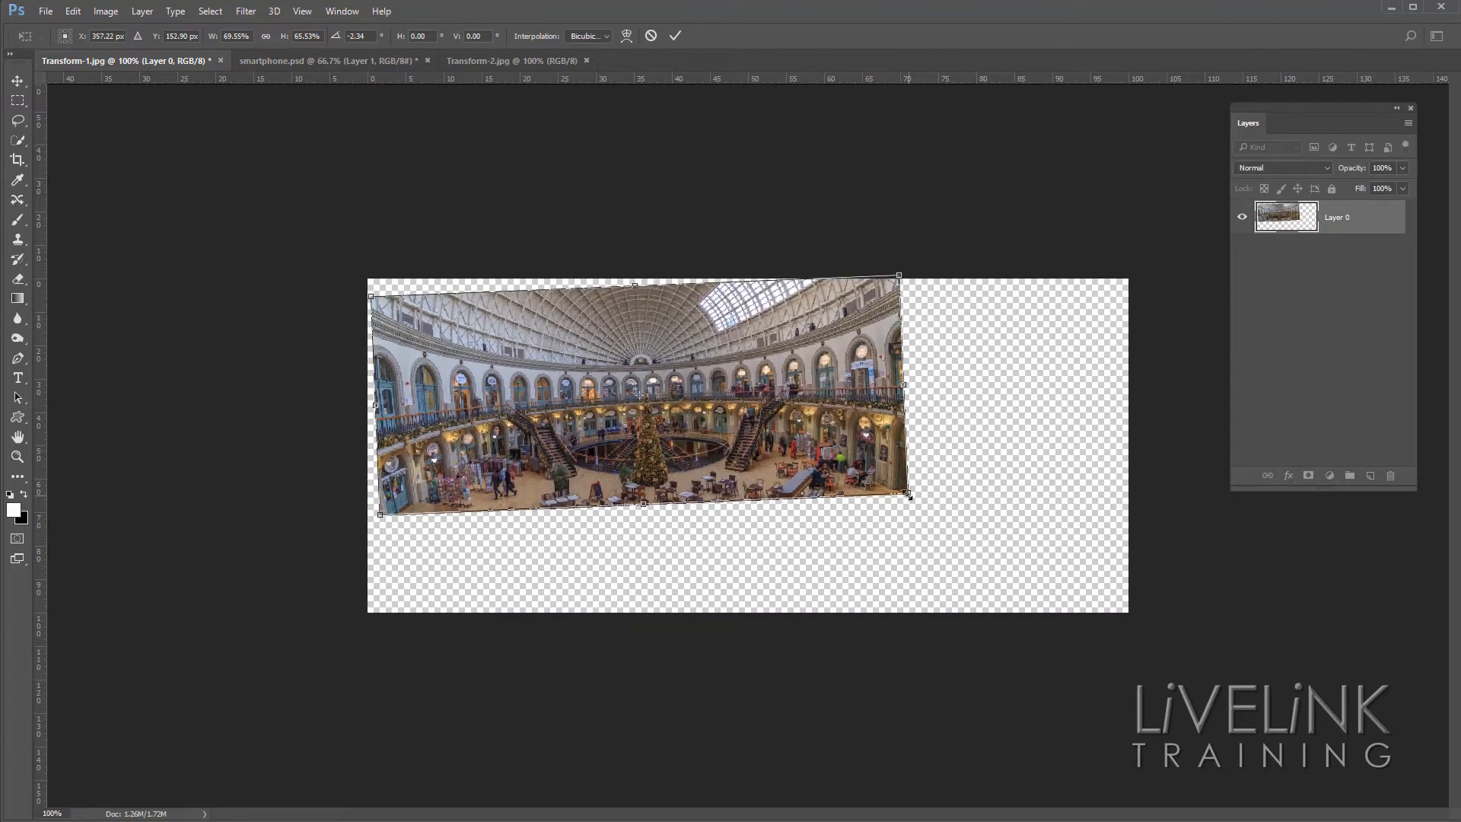
pyautogui.moveTo(905, 493)
pyautogui.mouseDown()
pyautogui.moveTo(1059, 592)
pyautogui.moveTo(900, 487)
pyautogui.mouseUp()
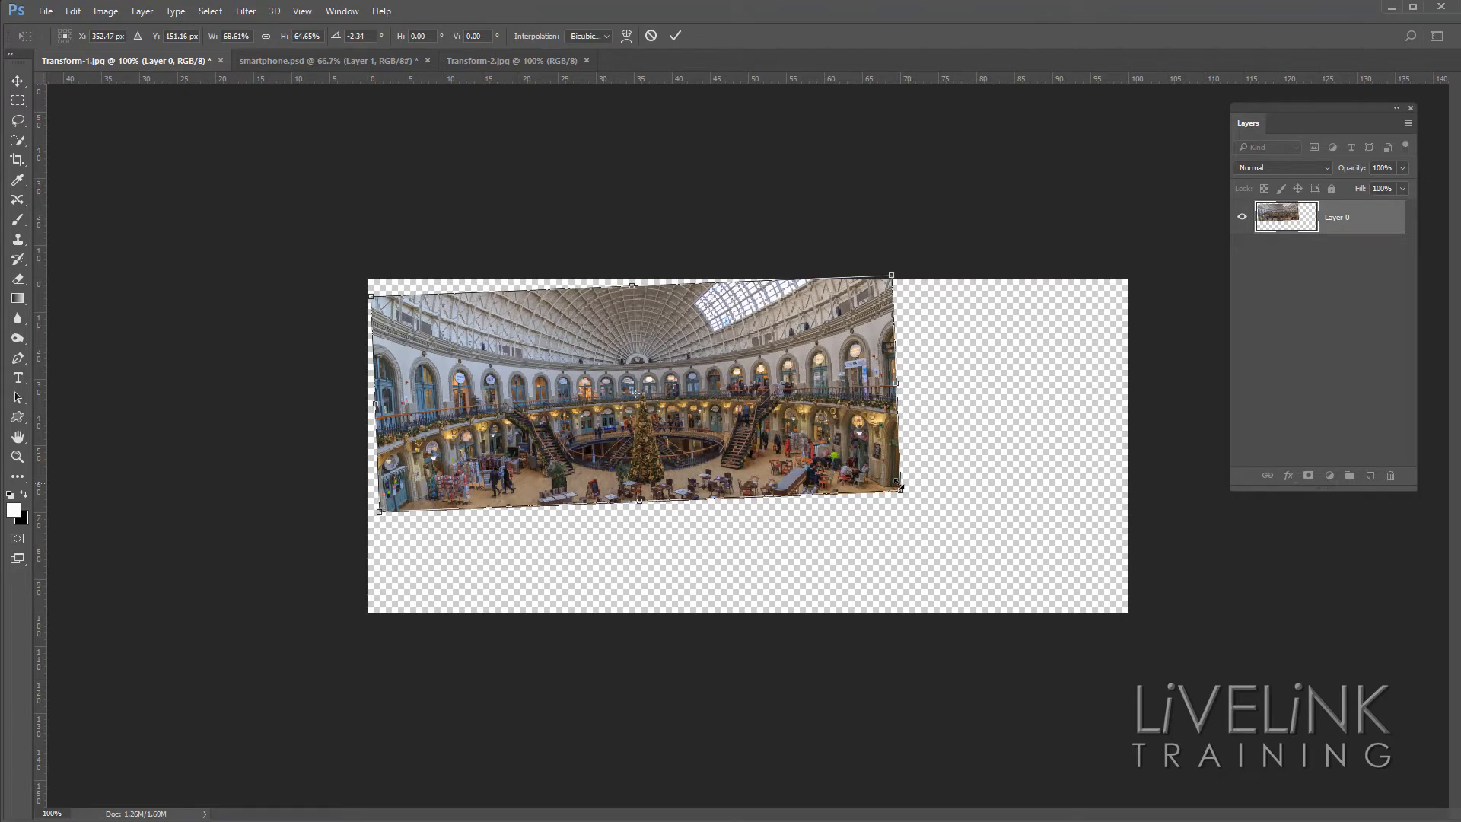
pyautogui.click(651, 37)
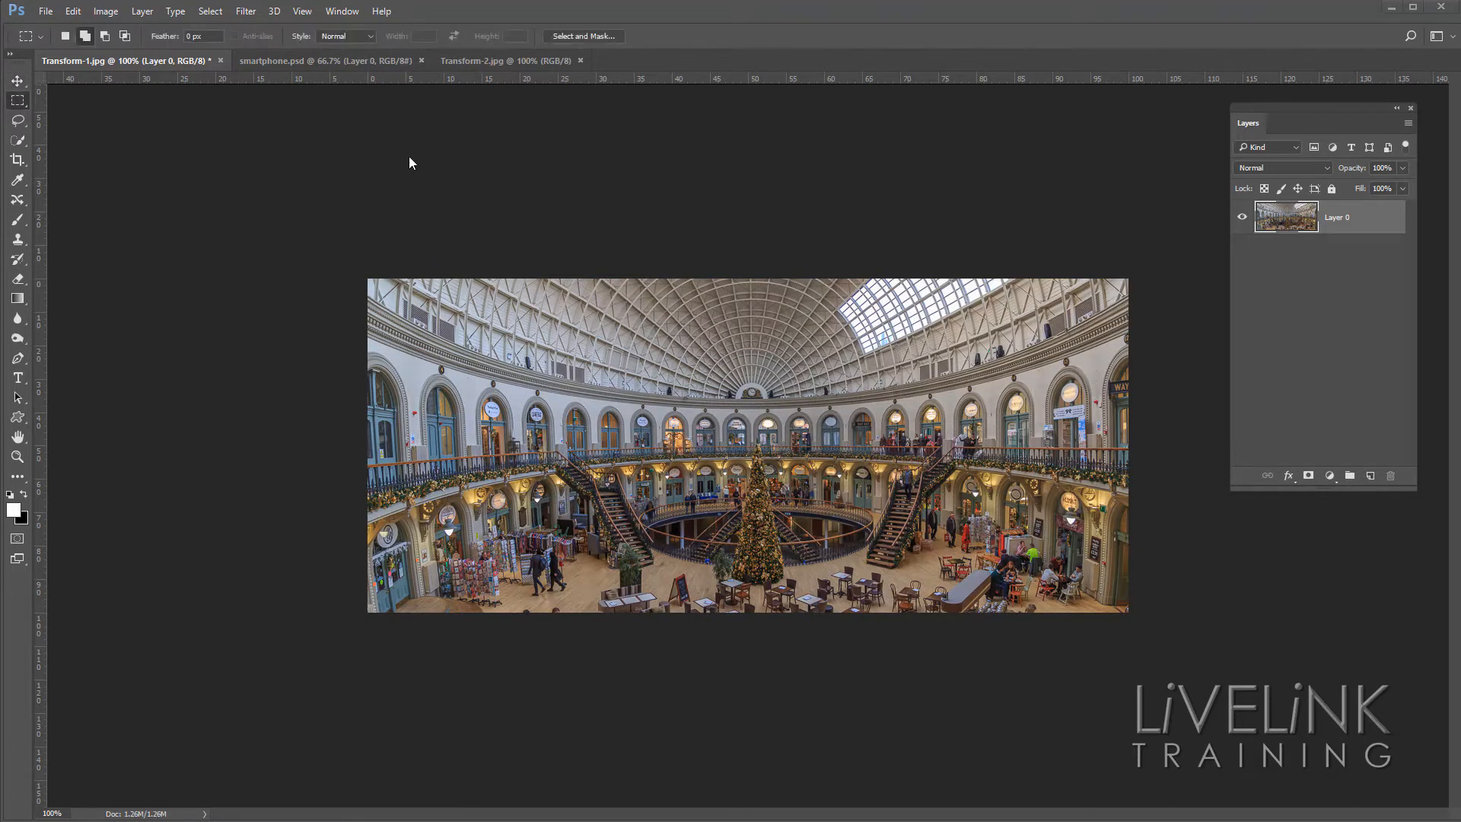
# Copy the Transform-2.jpg photo into smartphone.psd and align its upper-left corner with the phone screen's upper-left corner
pyautogui.click(293, 61)
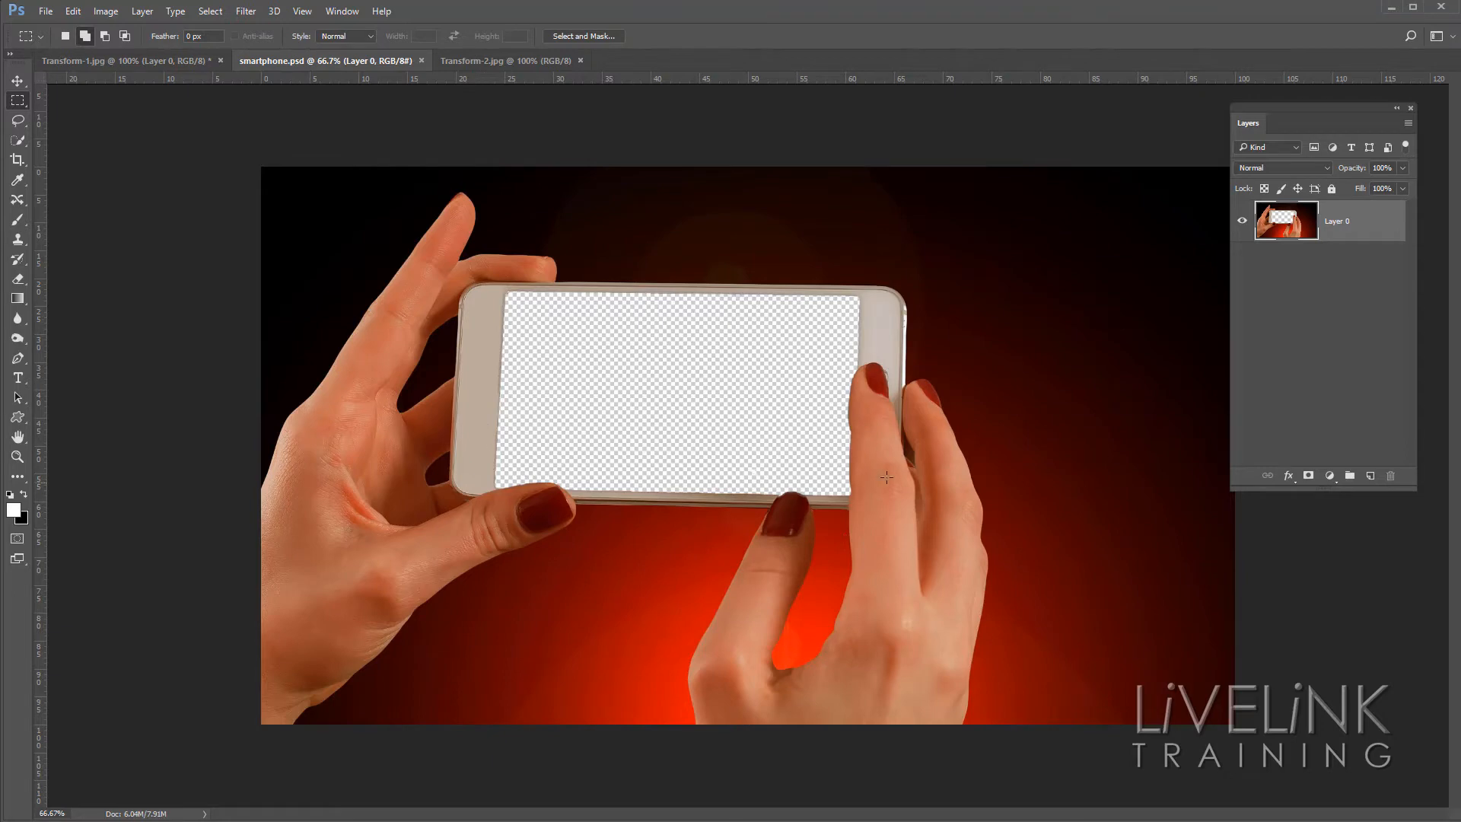
pyautogui.click(481, 59)
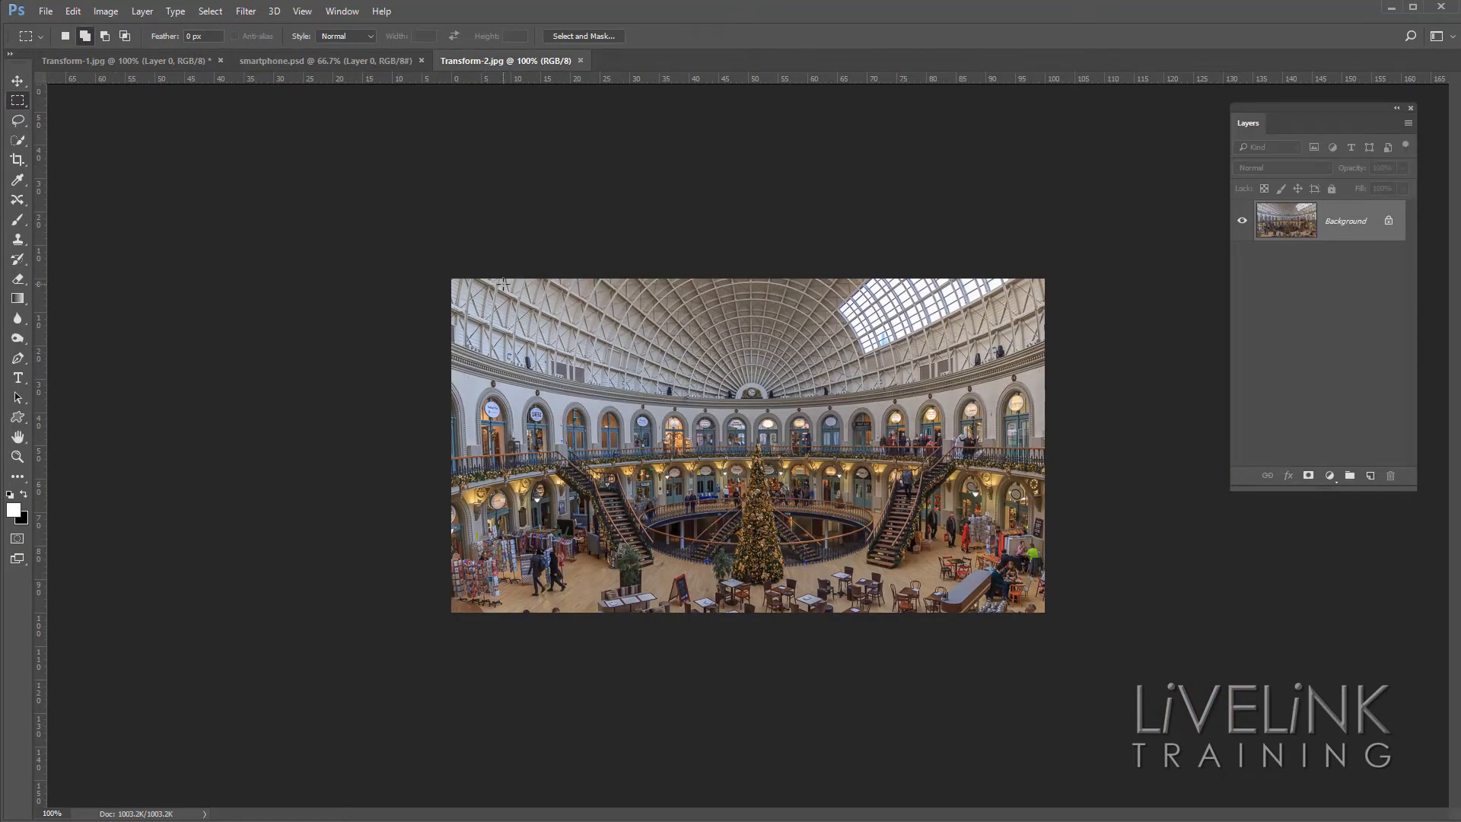
pyautogui.click(18, 81)
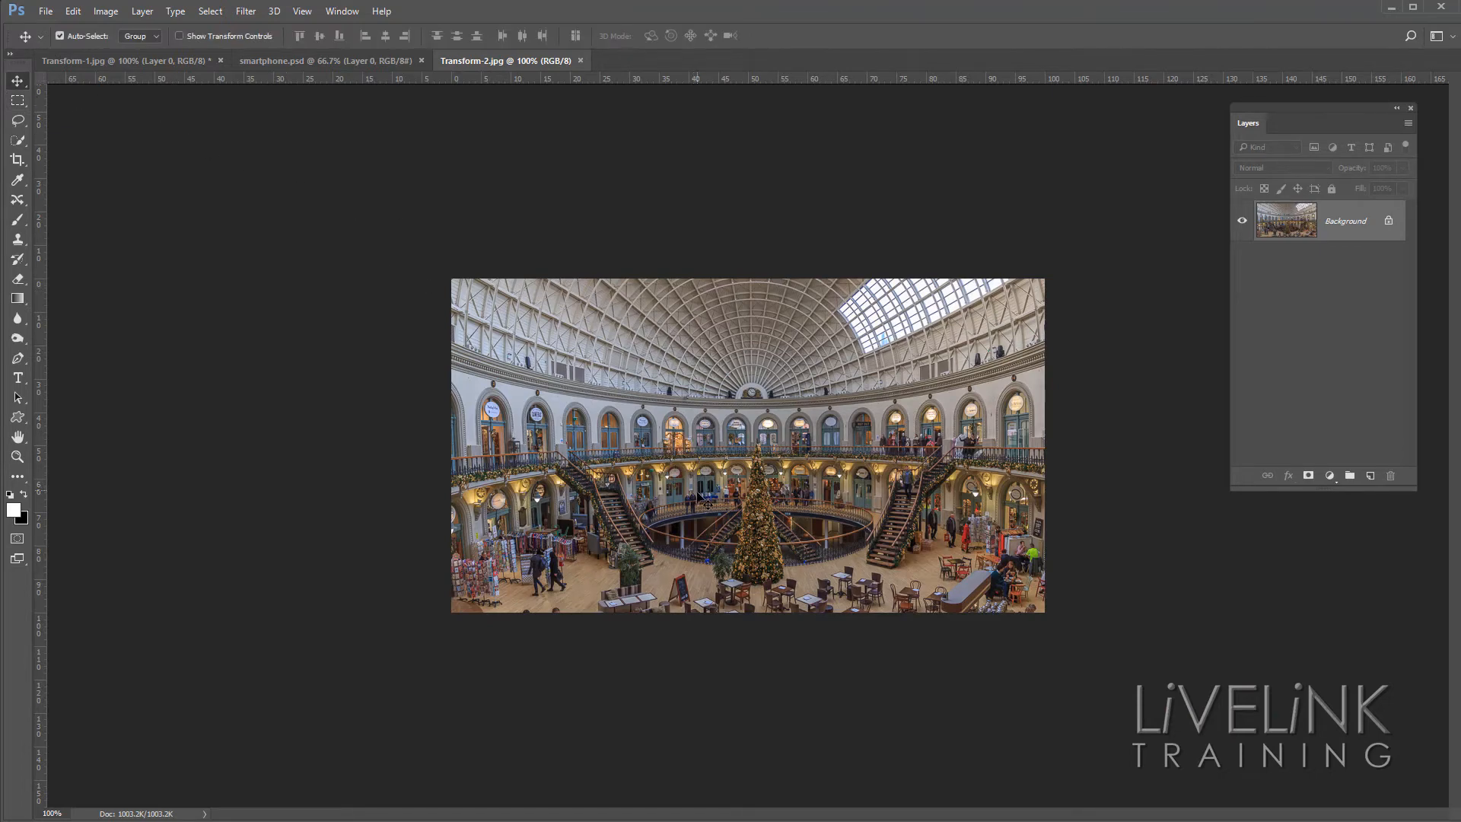
pyautogui.moveTo(588, 390); pyautogui.dragTo(722, 464)
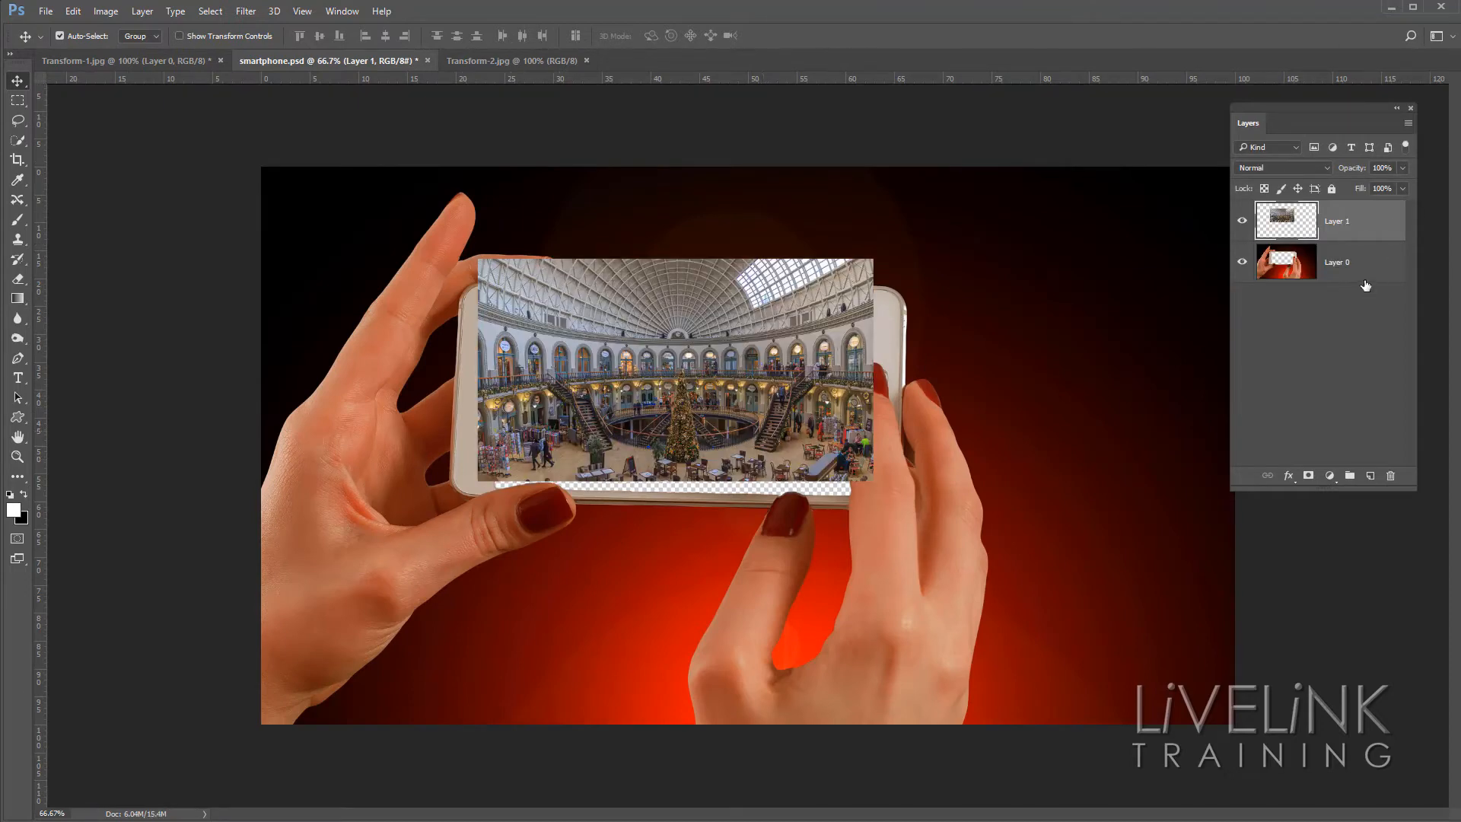
pyautogui.moveTo(678, 327); pyautogui.dragTo(705, 357)
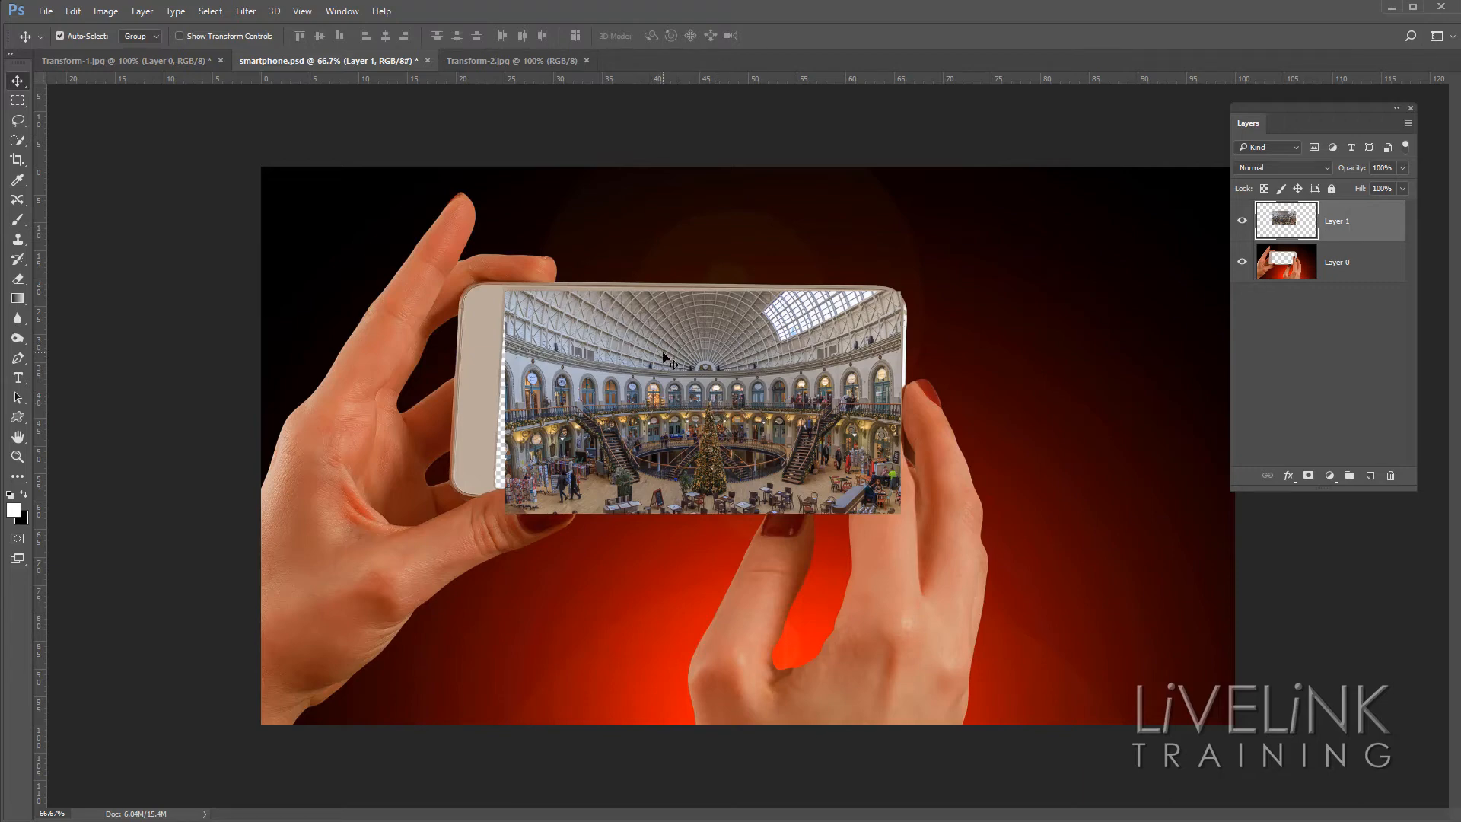
pyautogui.moveTo(664, 357); pyautogui.dragTo(663, 355)
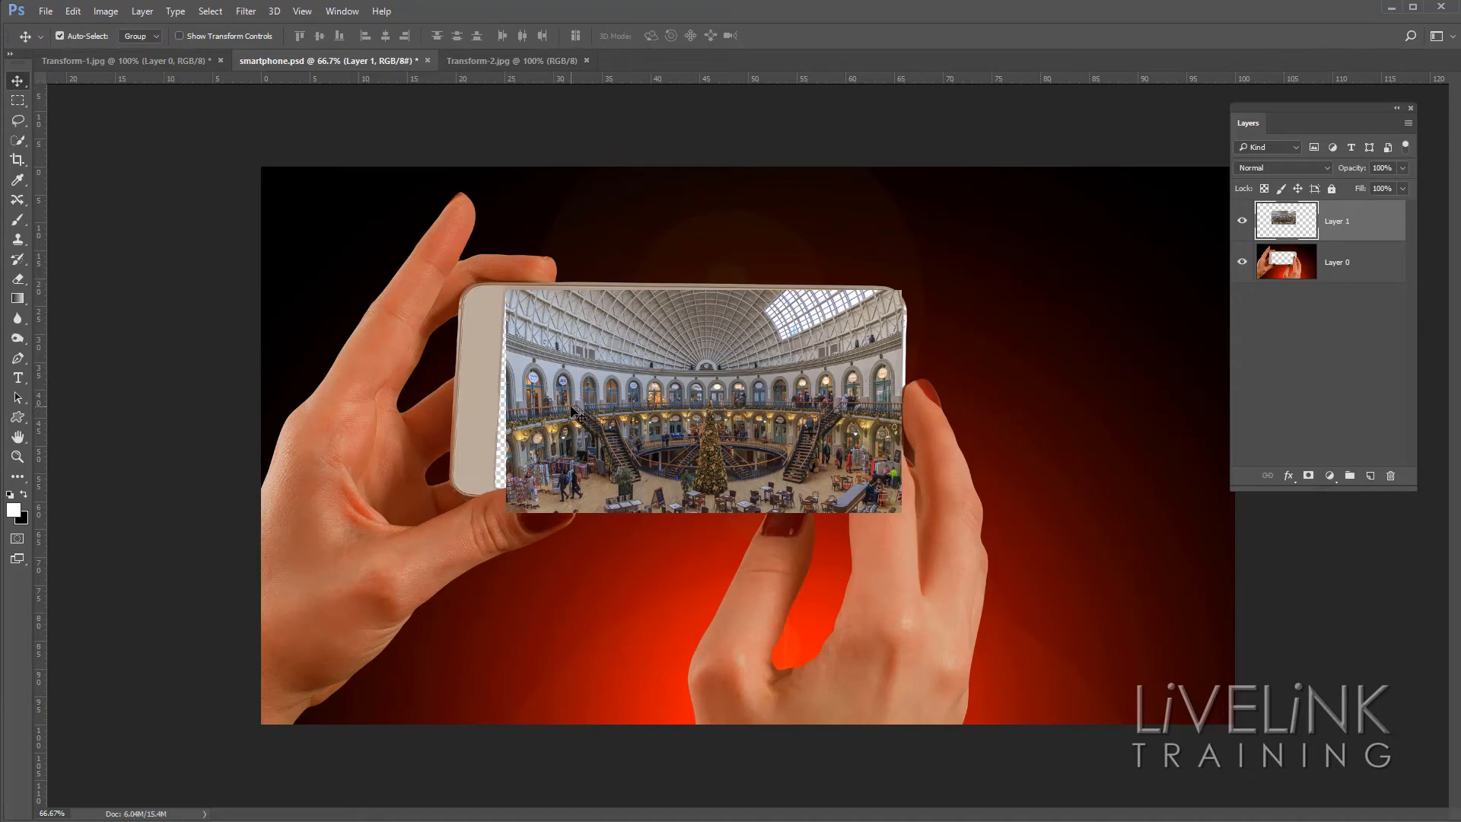
# Distort Layer 1 by pulling its lower-left, upper-right and lower-right corners onto the matching corners of the phone screen
pyautogui.click(77, 11)
pyautogui.moveTo(146, 429)
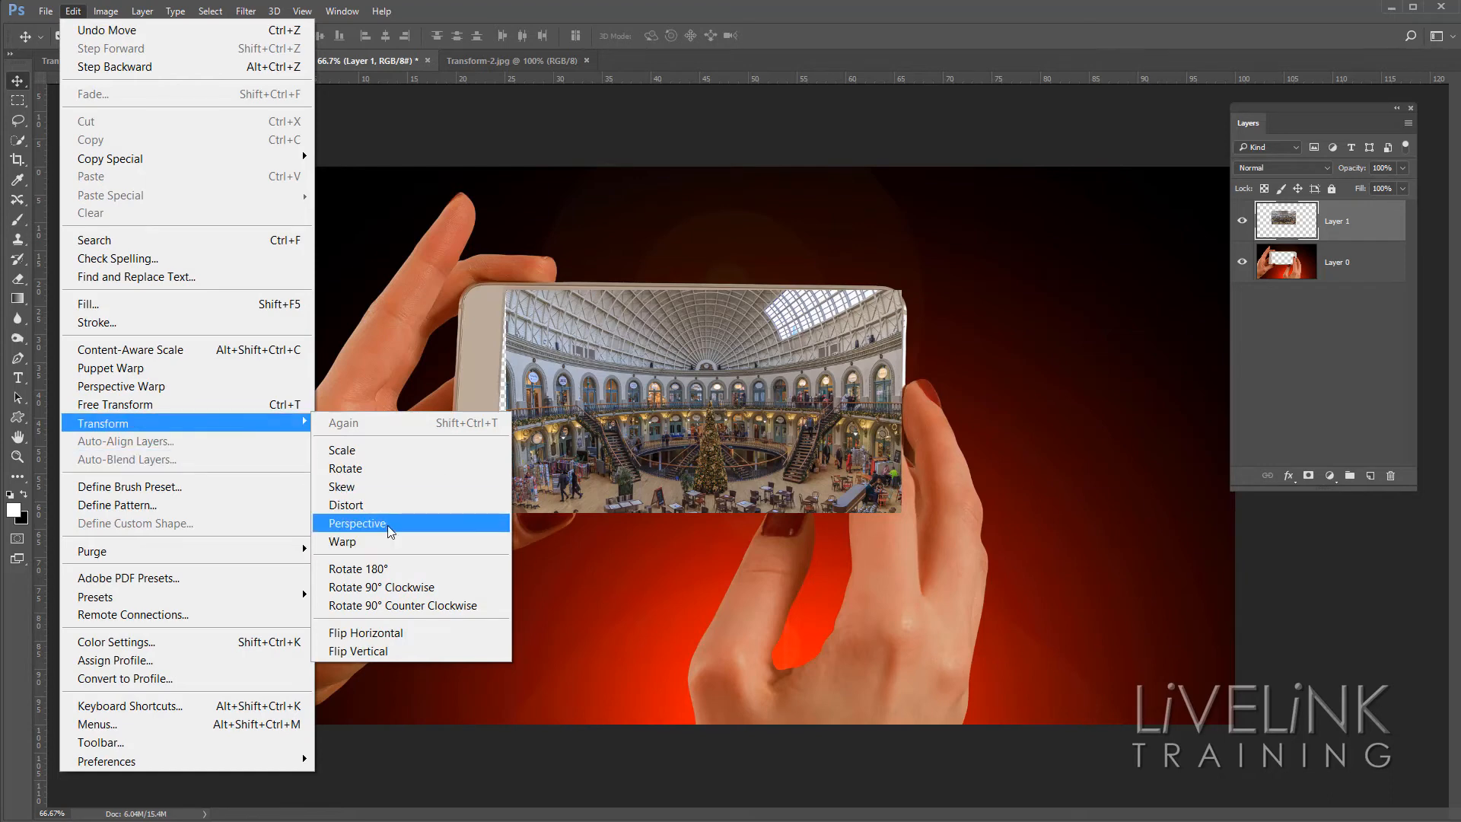
pyautogui.click(392, 505)
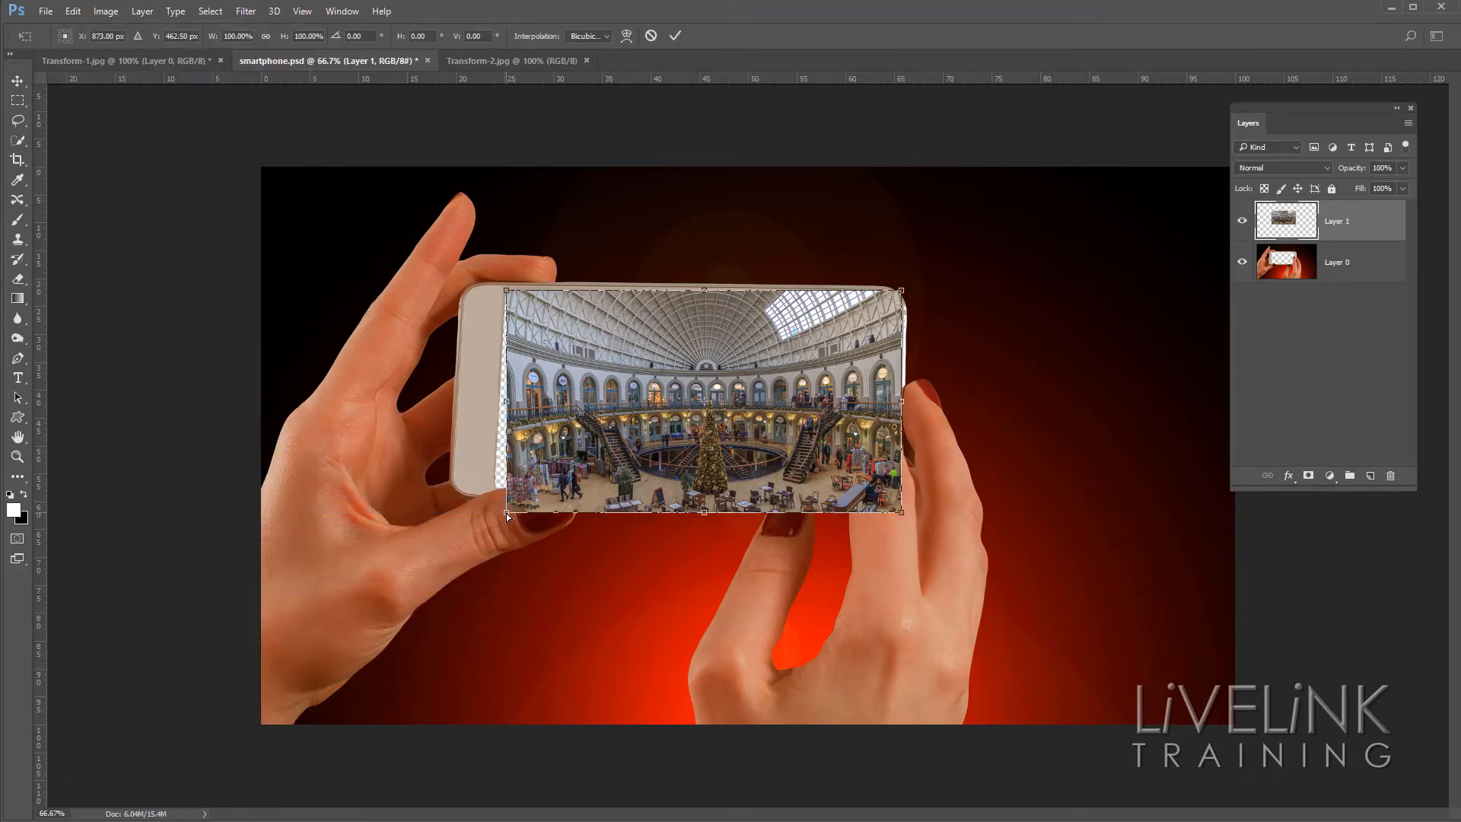
pyautogui.moveTo(506, 511); pyautogui.dragTo(493, 498)
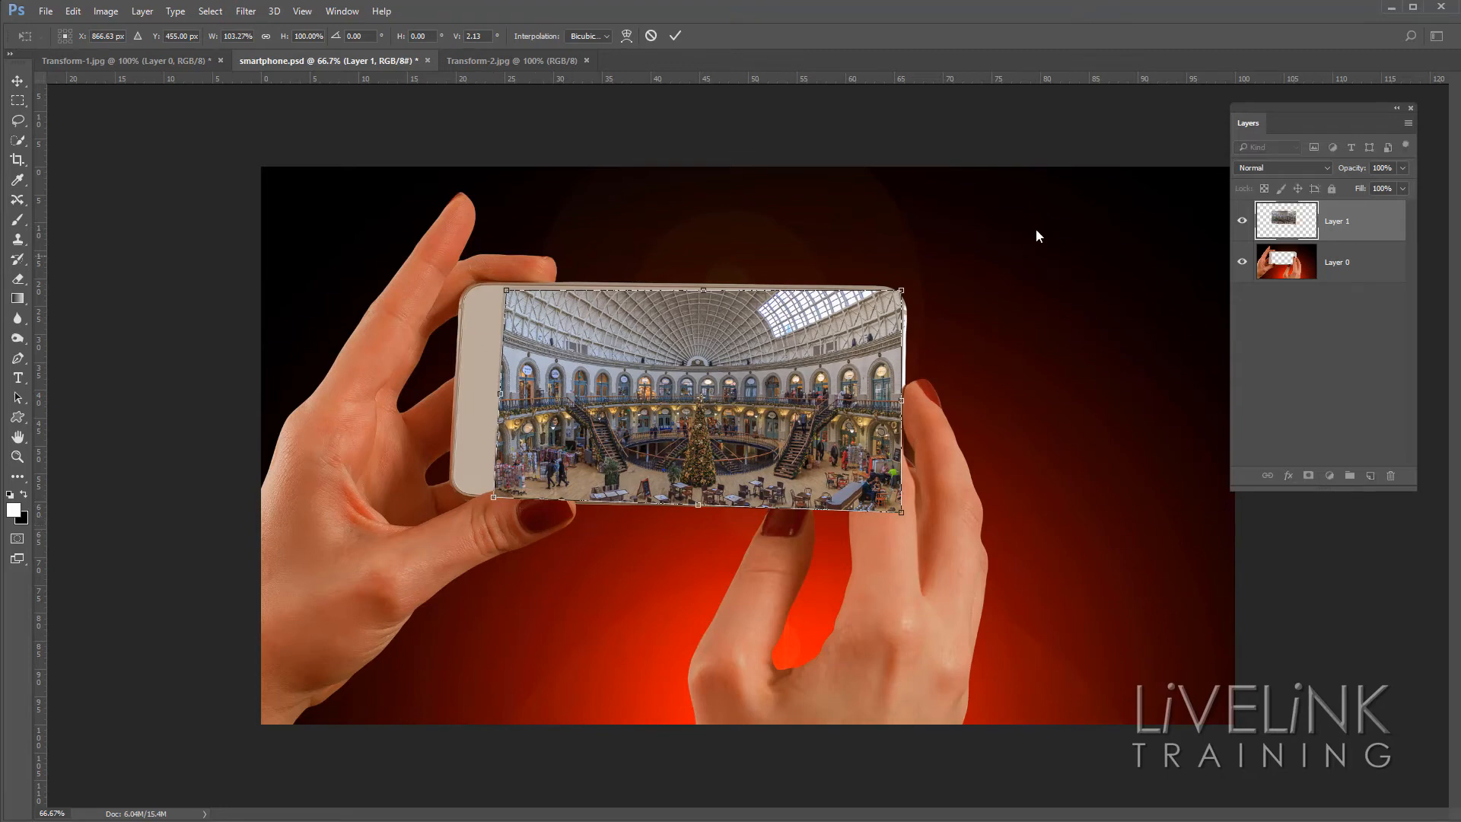
pyautogui.moveTo(902, 294); pyautogui.dragTo(860, 293)
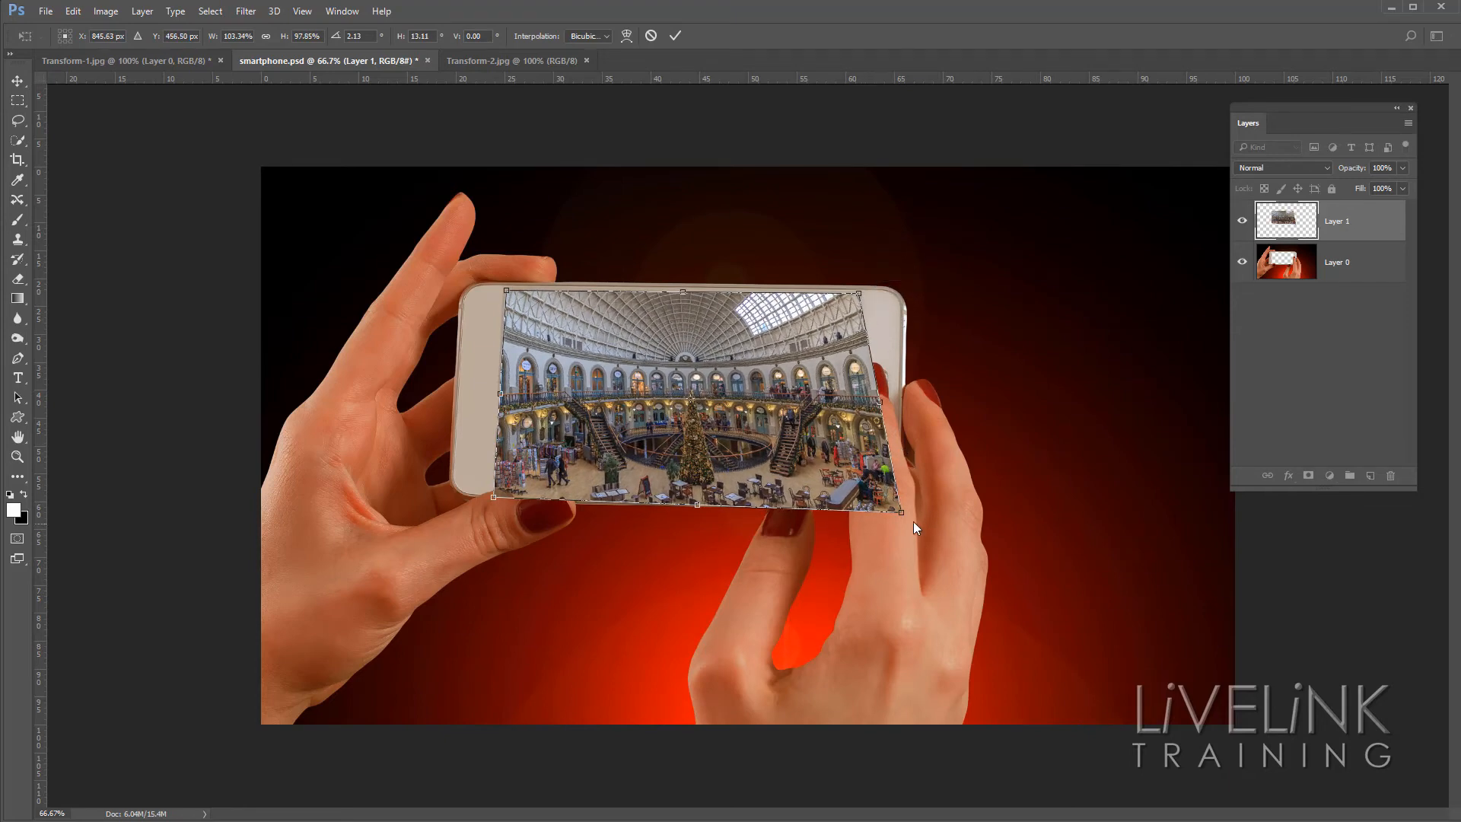
pyautogui.moveTo(888, 513); pyautogui.dragTo(859, 501)
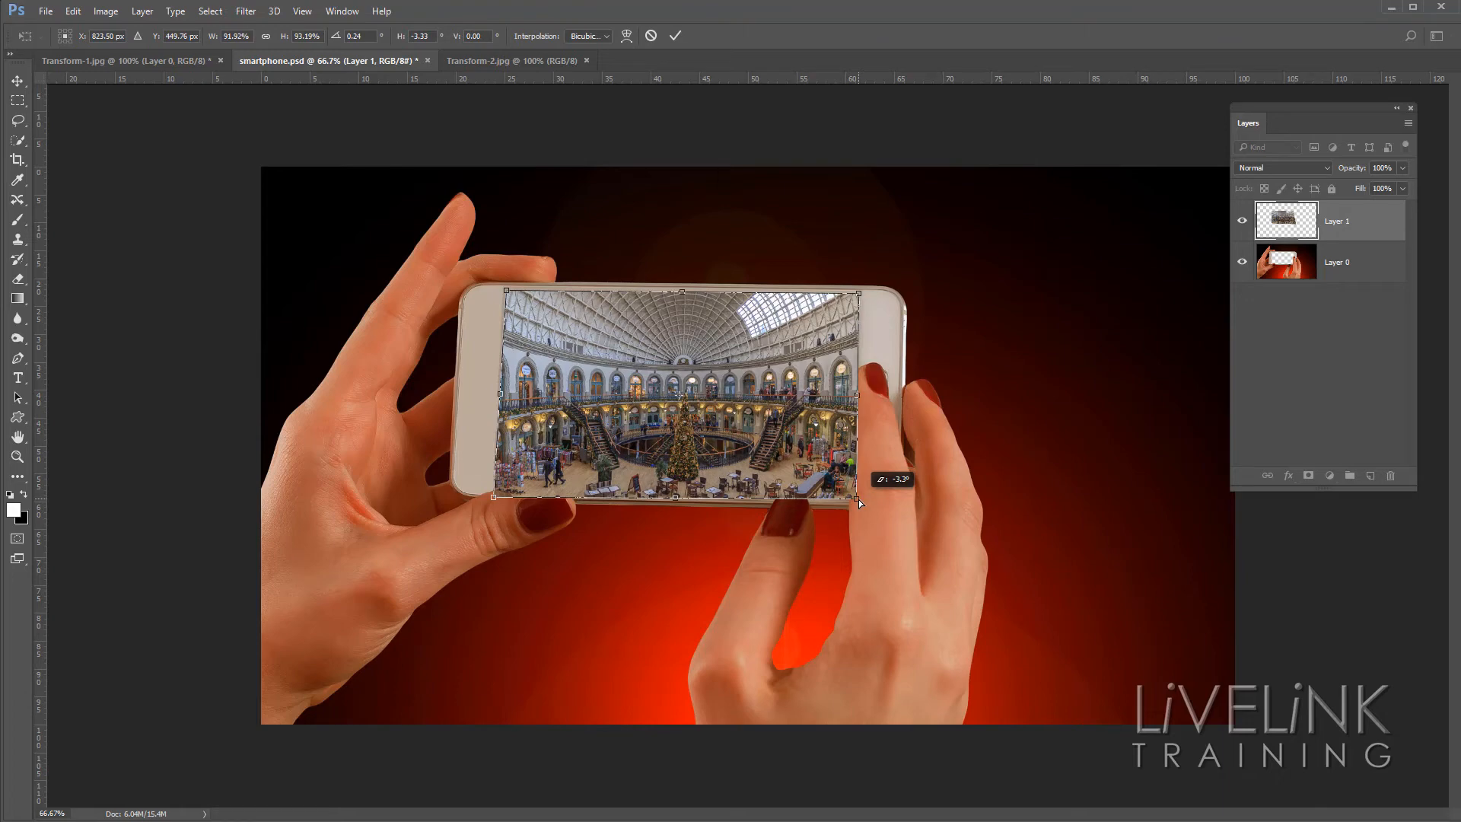
# Fine-tune the distortion's two lower corners, extend its top edge slightly upward to cover the phone screen, and apply the transform
pyautogui.moveTo(860, 502); pyautogui.dragTo(859, 505)
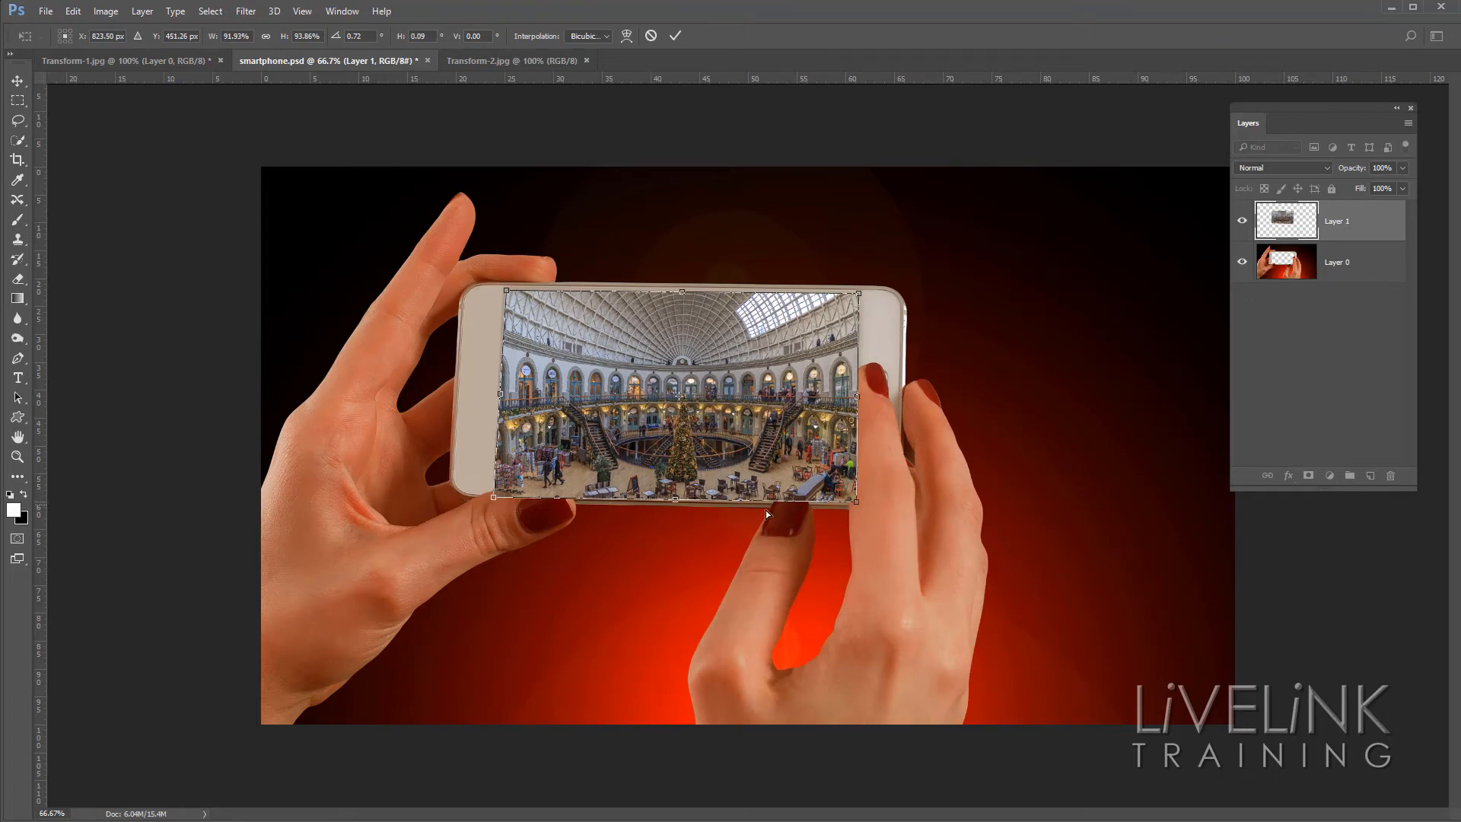
pyautogui.moveTo(496, 496); pyautogui.dragTo(496, 495)
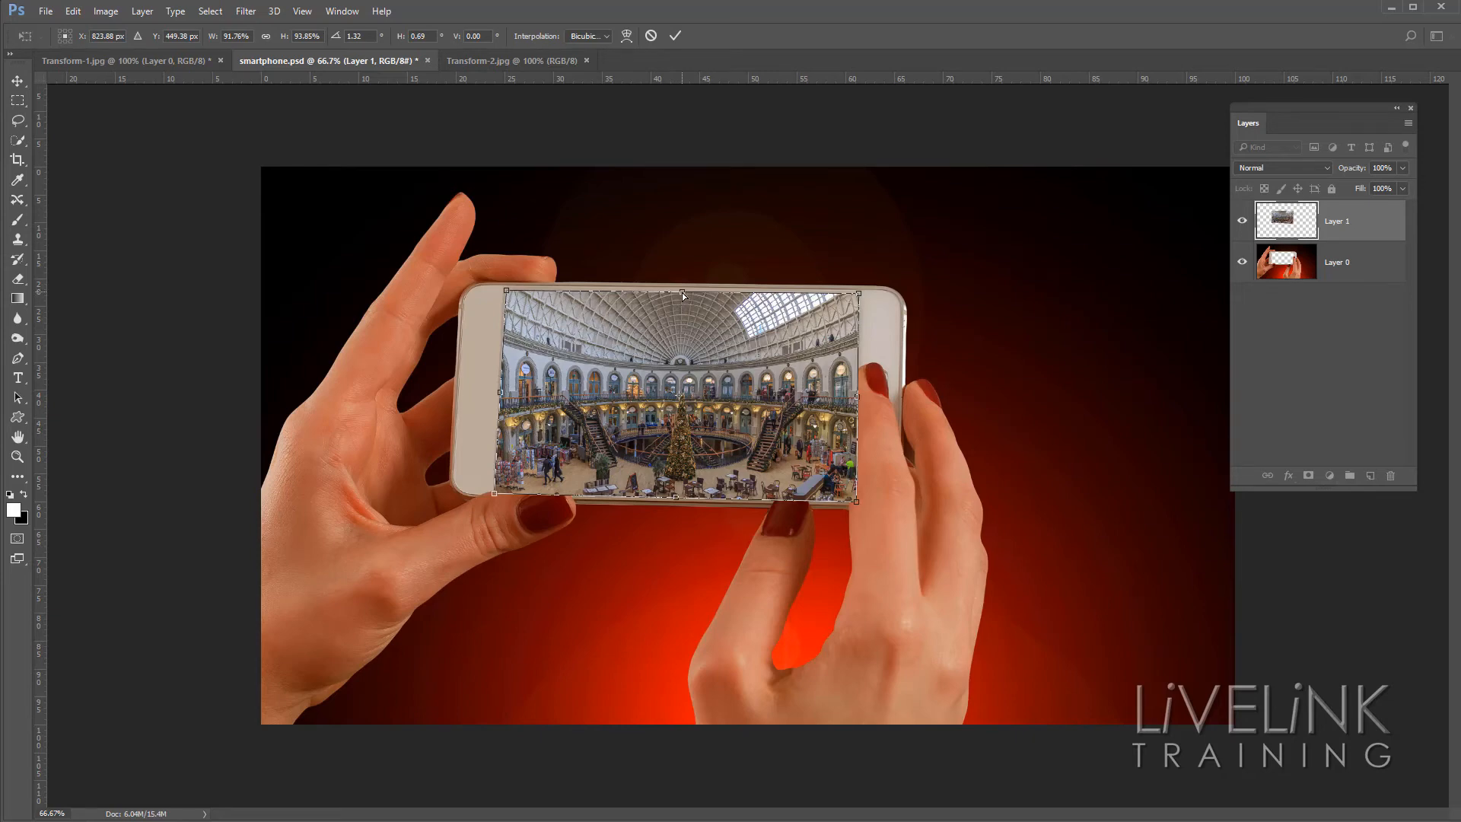
pyautogui.moveTo(682, 292); pyautogui.dragTo(682, 289)
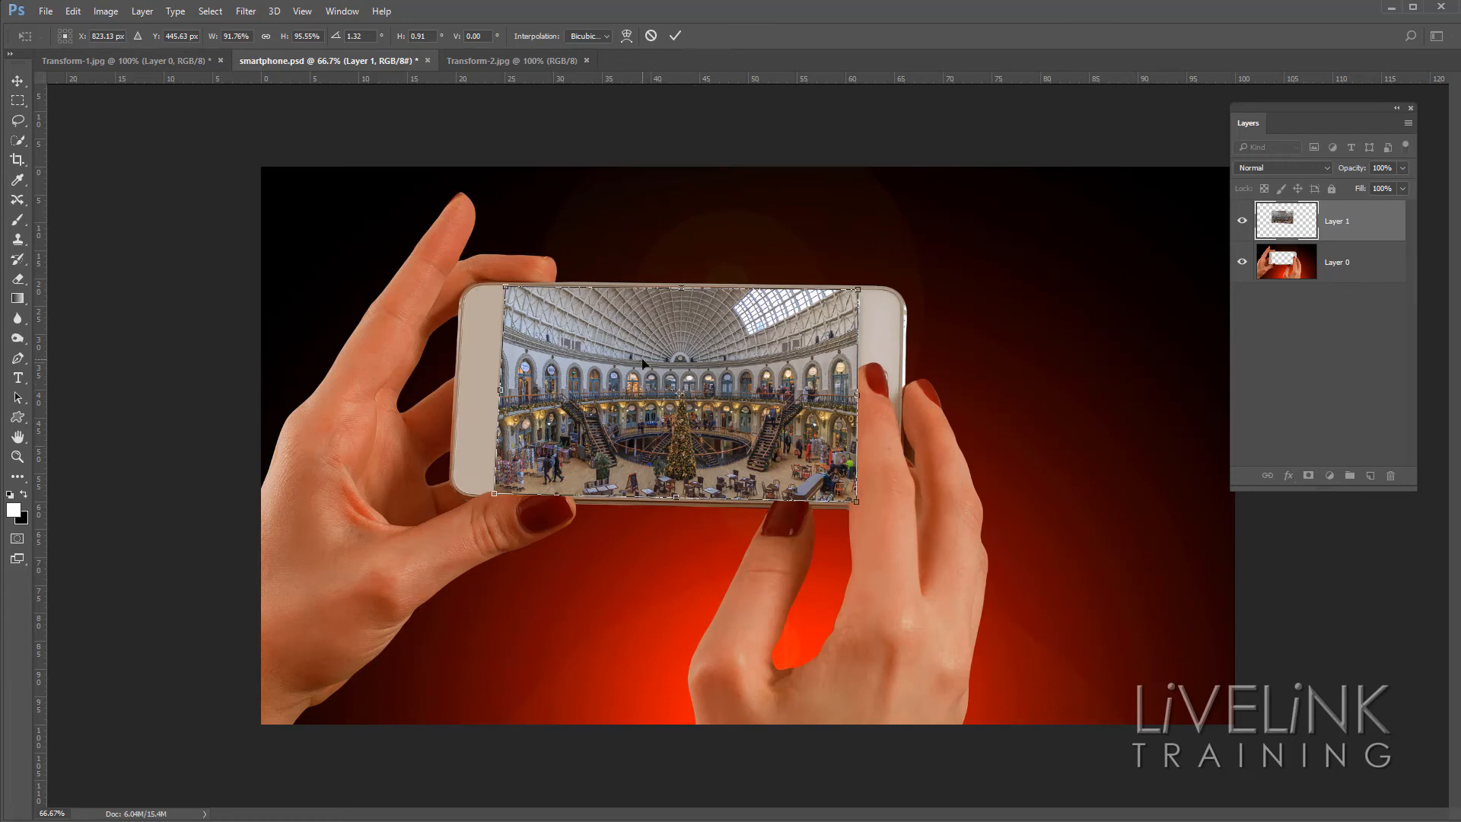
pyautogui.press('Return')
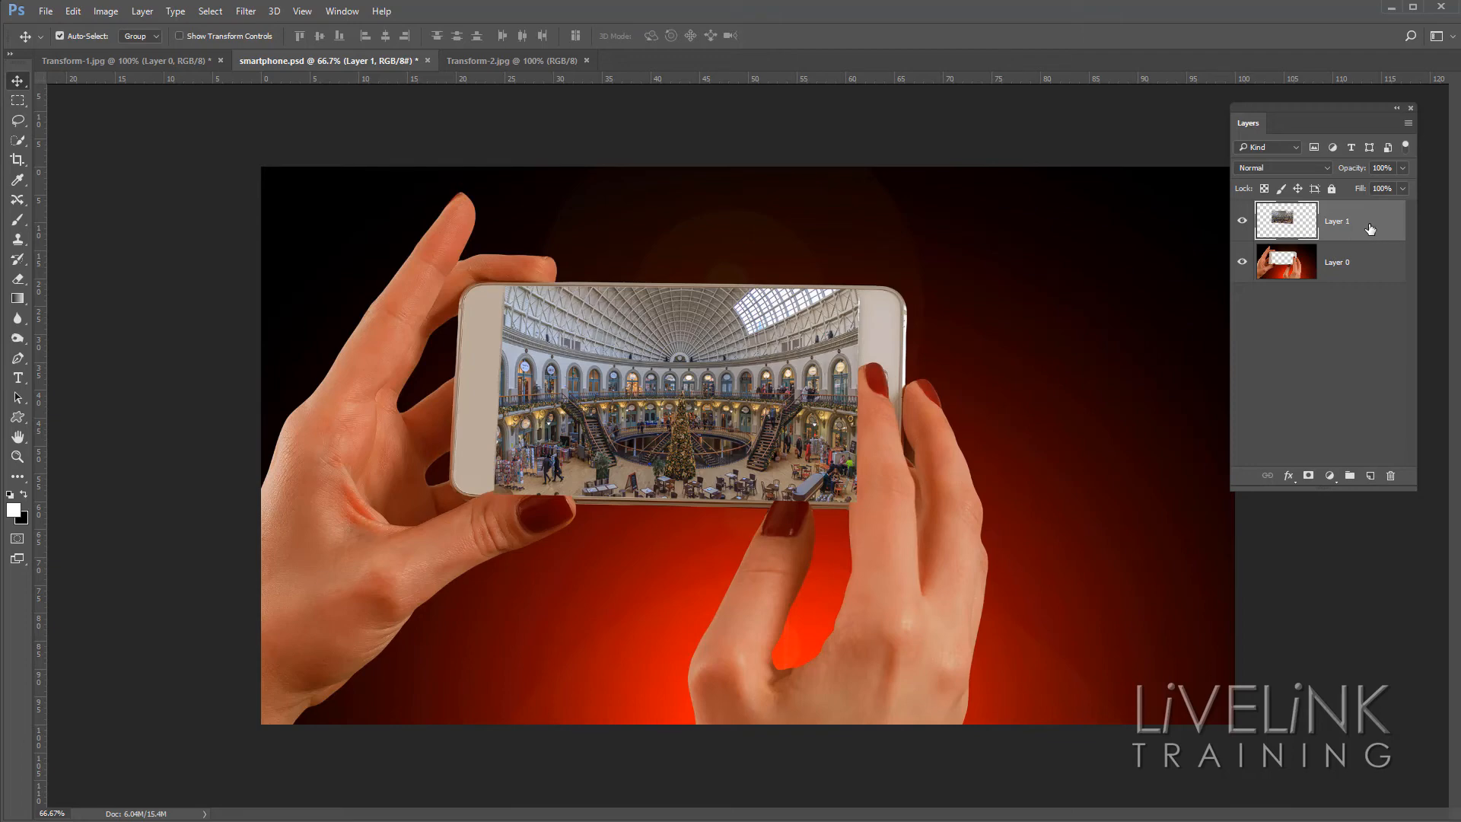
# Place Layer 1 beneath Layer 0 and shift the photo slightly within the phone screen
pyautogui.moveTo(1370, 229); pyautogui.dragTo(1359, 317)
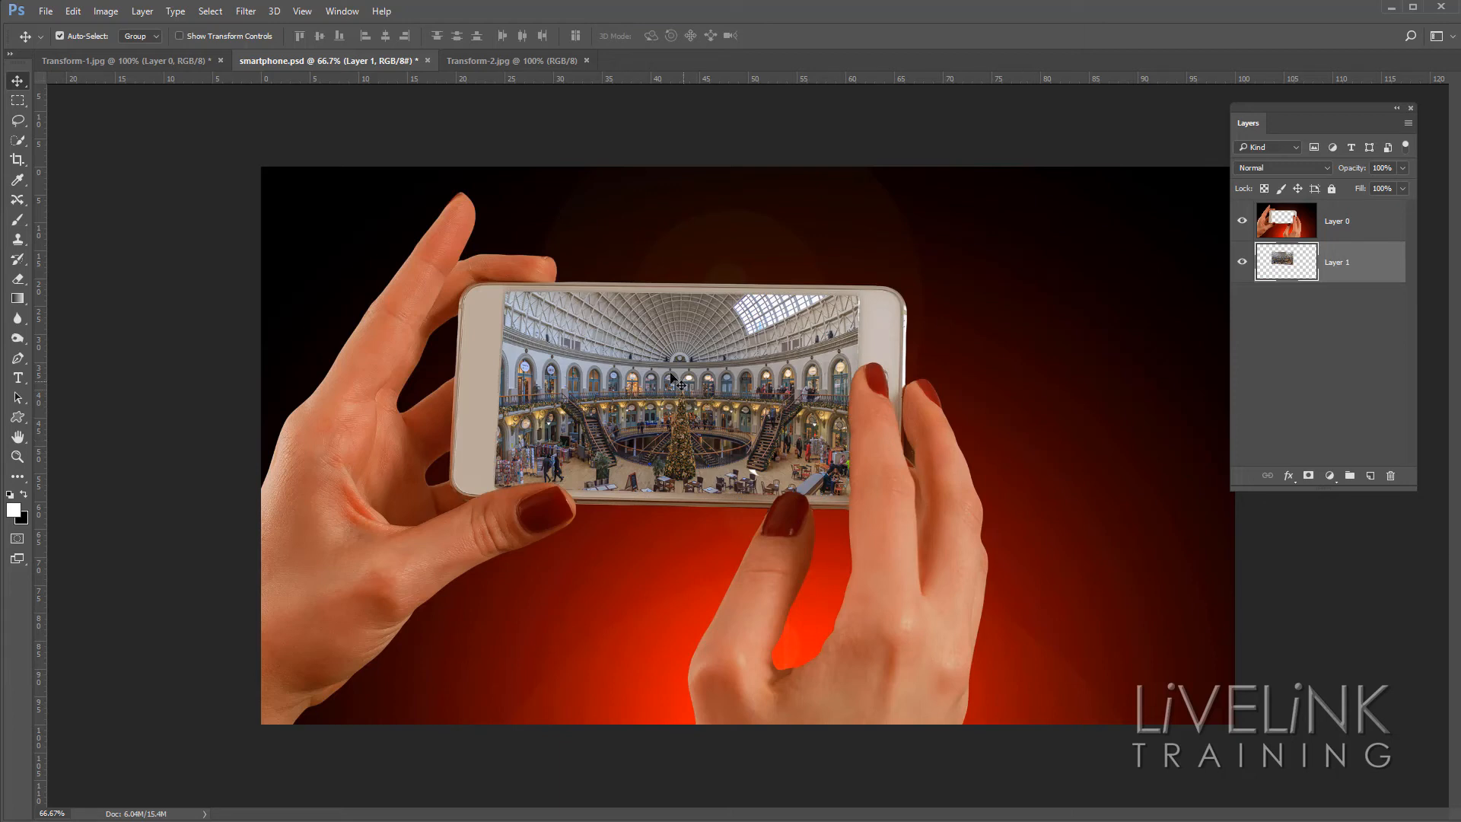
pyautogui.moveTo(659, 369)
pyautogui.mouseDown()
pyautogui.moveTo(674, 374)
pyautogui.moveTo(656, 368)
pyautogui.mouseUp()
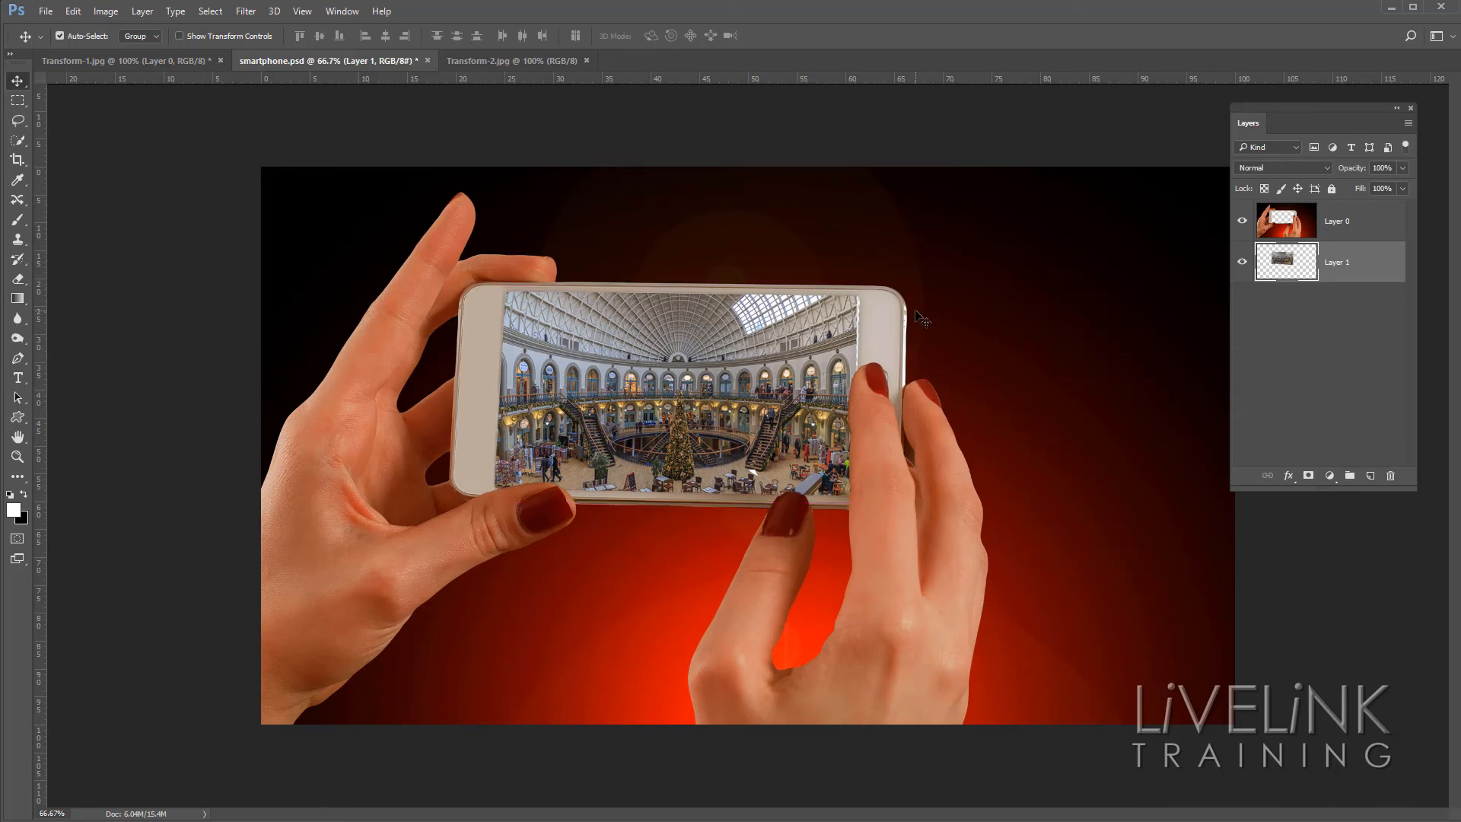
pyautogui.moveTo(780, 312); pyautogui.dragTo(783, 312)
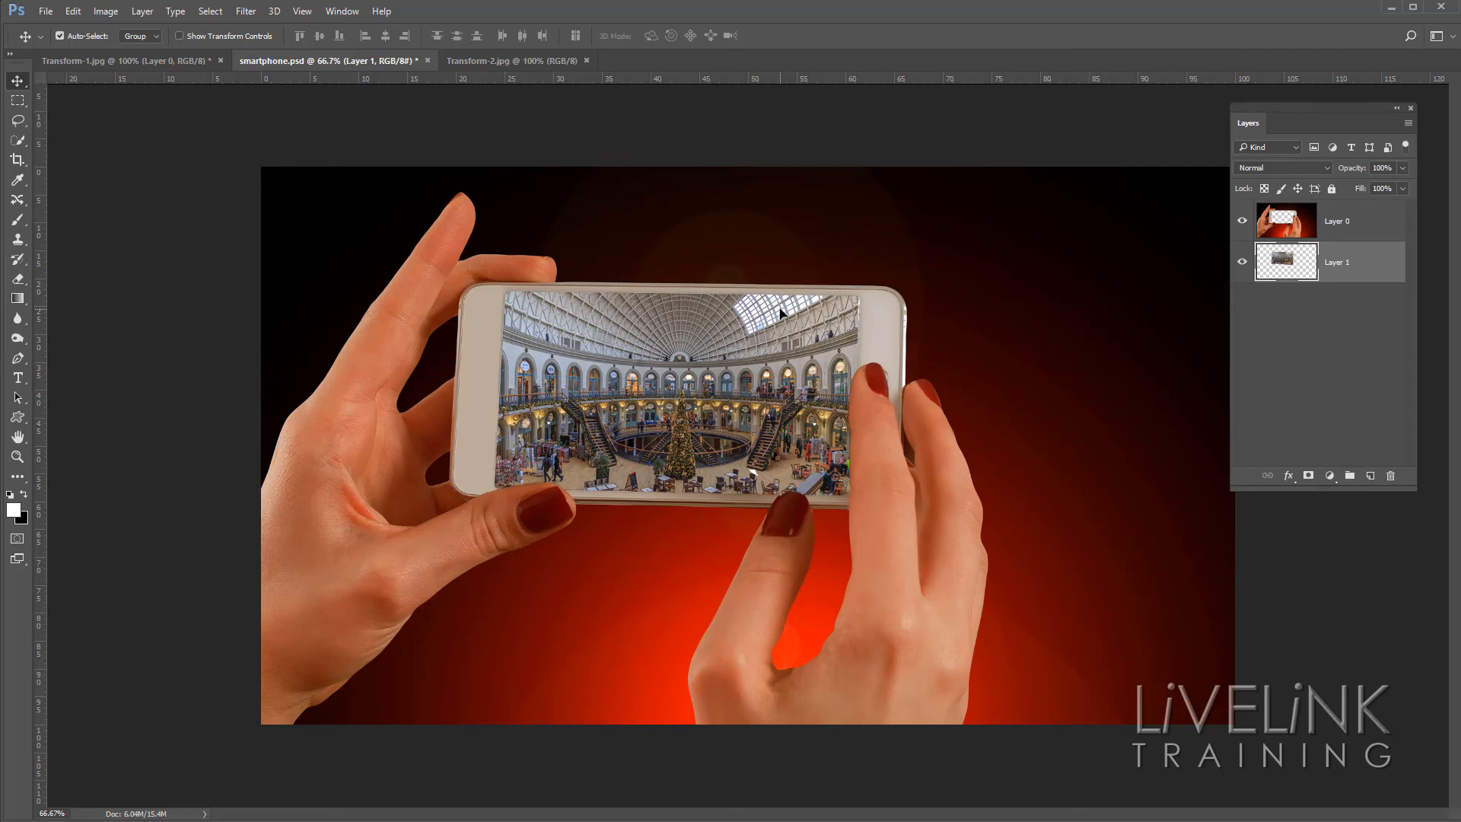
# Nudge Layer 1 up and sideways in small increments to fine-tune the photo's position behind the phone screen
pyautogui.press('Up')
pyautogui.press('Up')
pyautogui.press('Up')
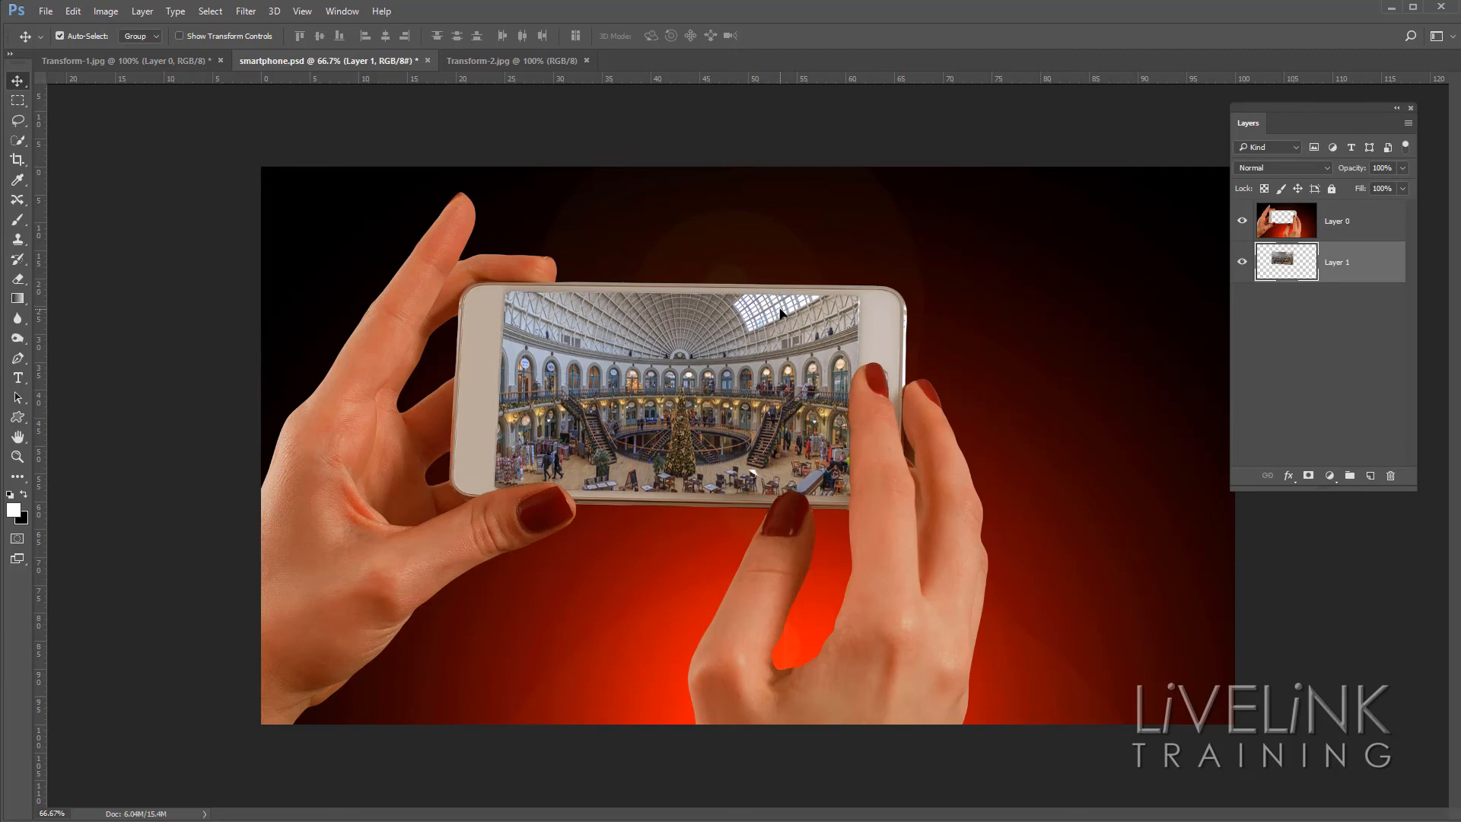
pyautogui.press('Left')
pyautogui.press('Left')
pyautogui.press('Right')
pyautogui.press('Right')
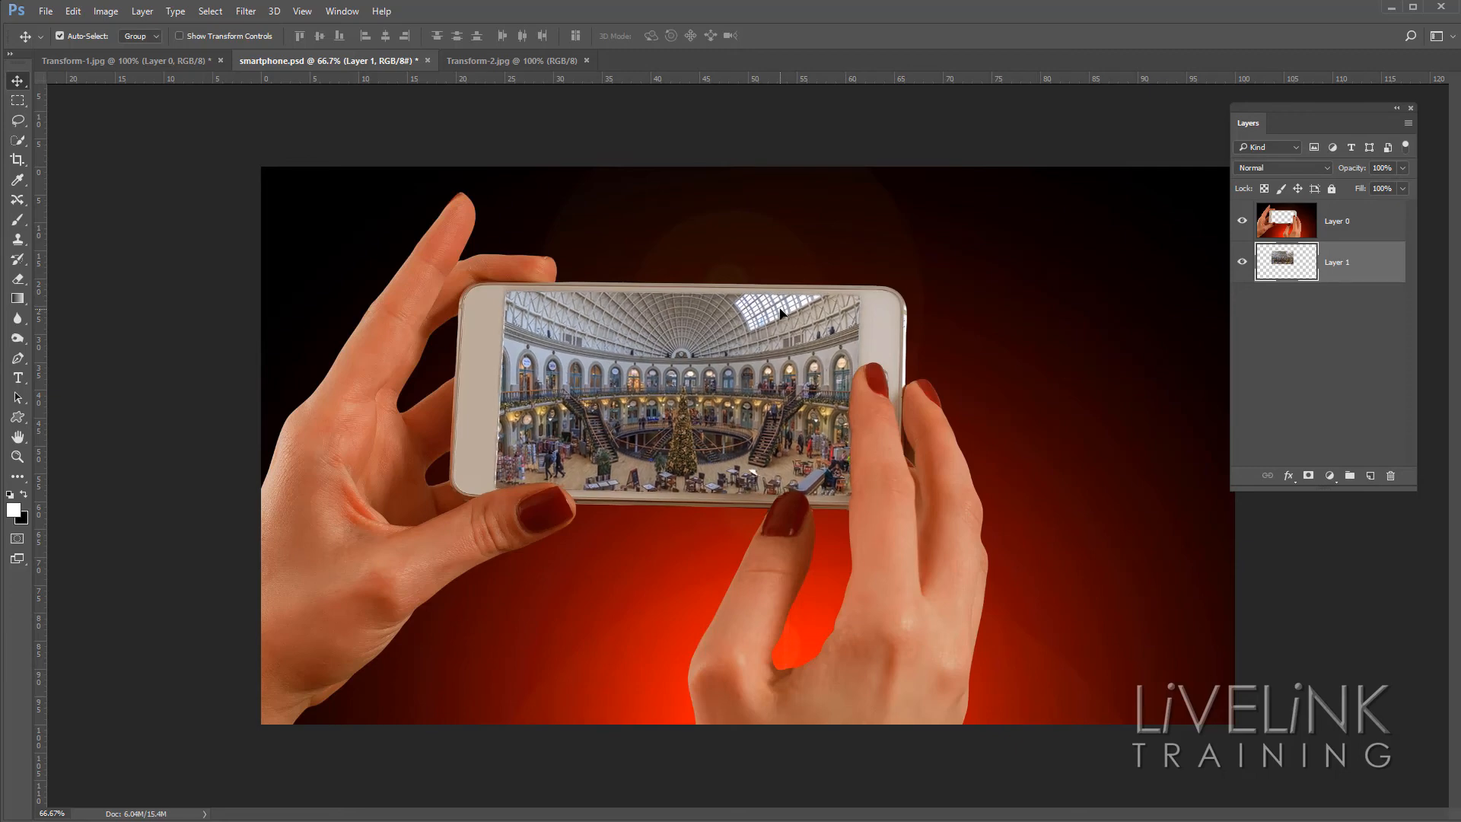
pyautogui.press('Left')
pyautogui.press('Left')
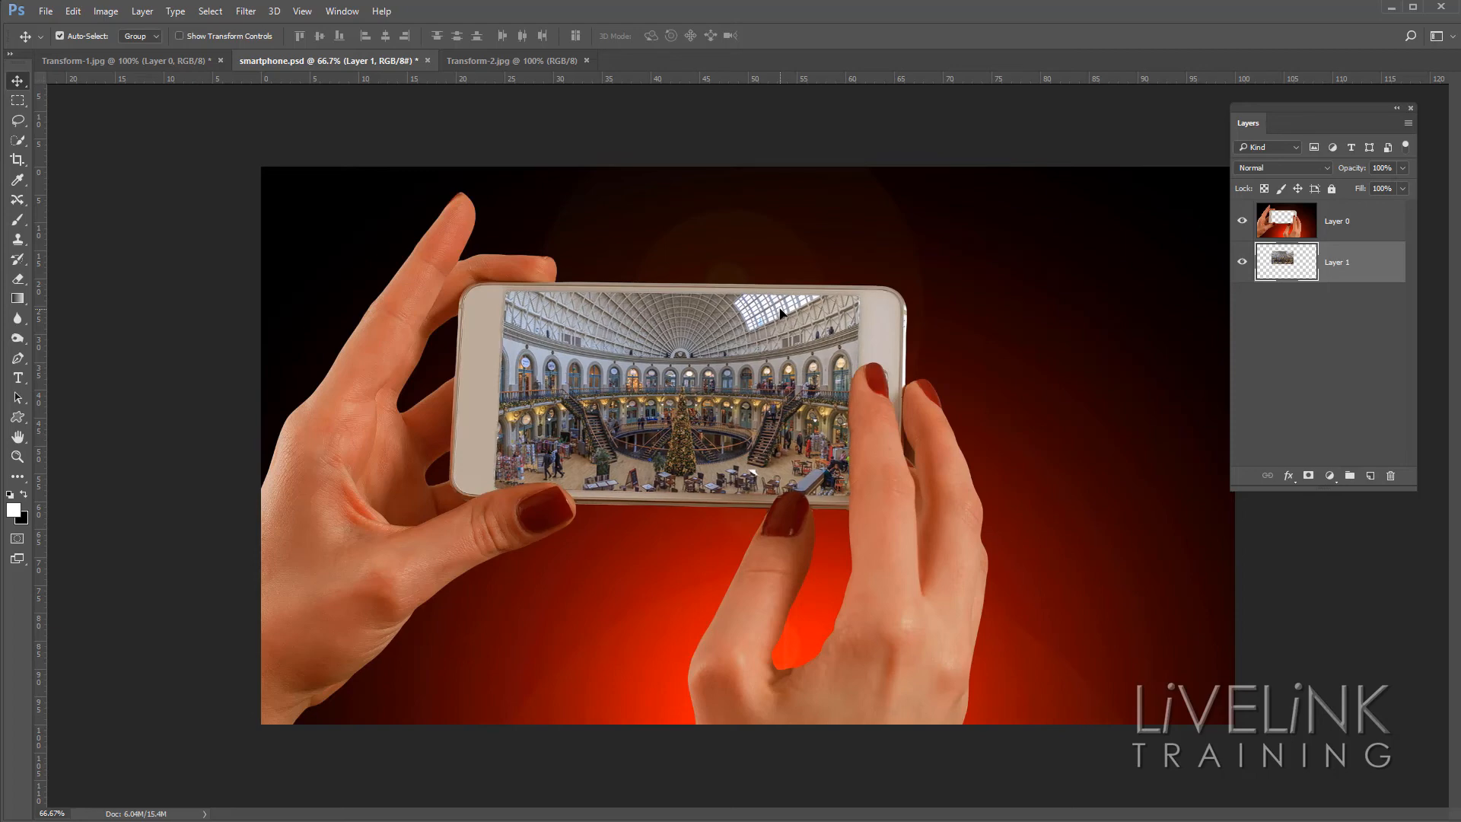